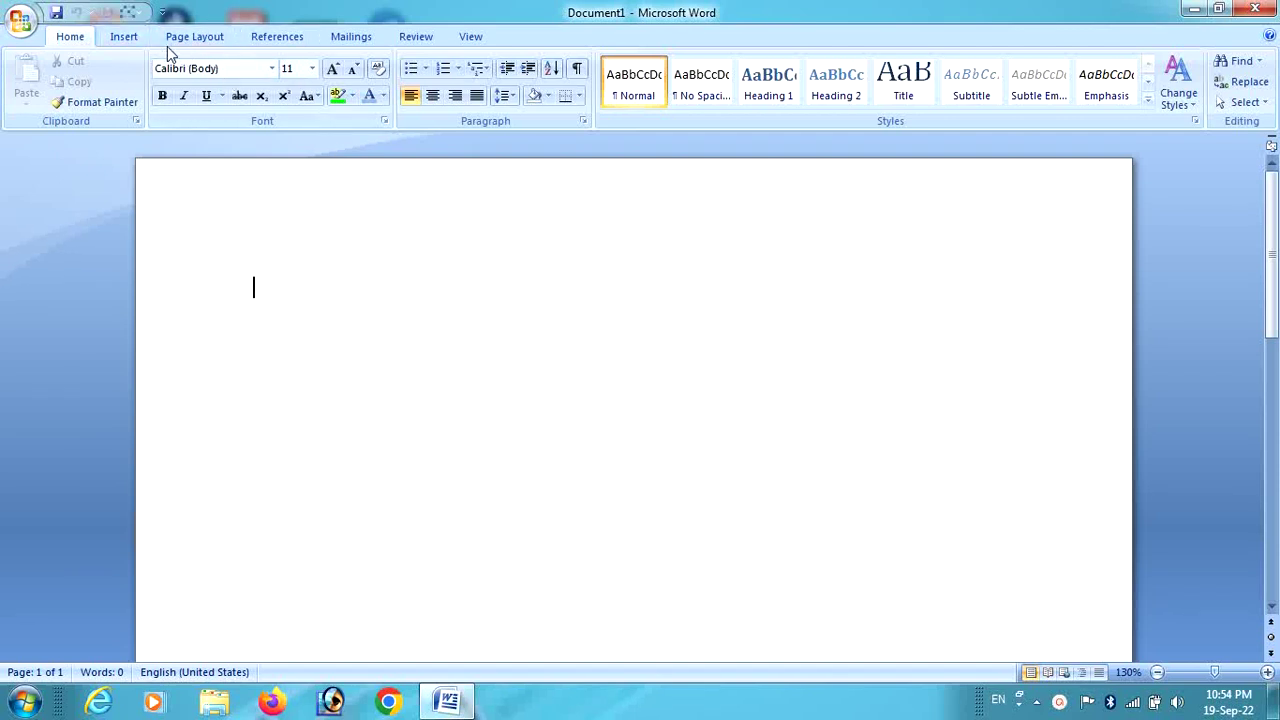
Step: Draw a Wave banner shape, about 0.8" by 2.42", near the top of the page
{"action": "left_click", "coordinate": [135, 41]}
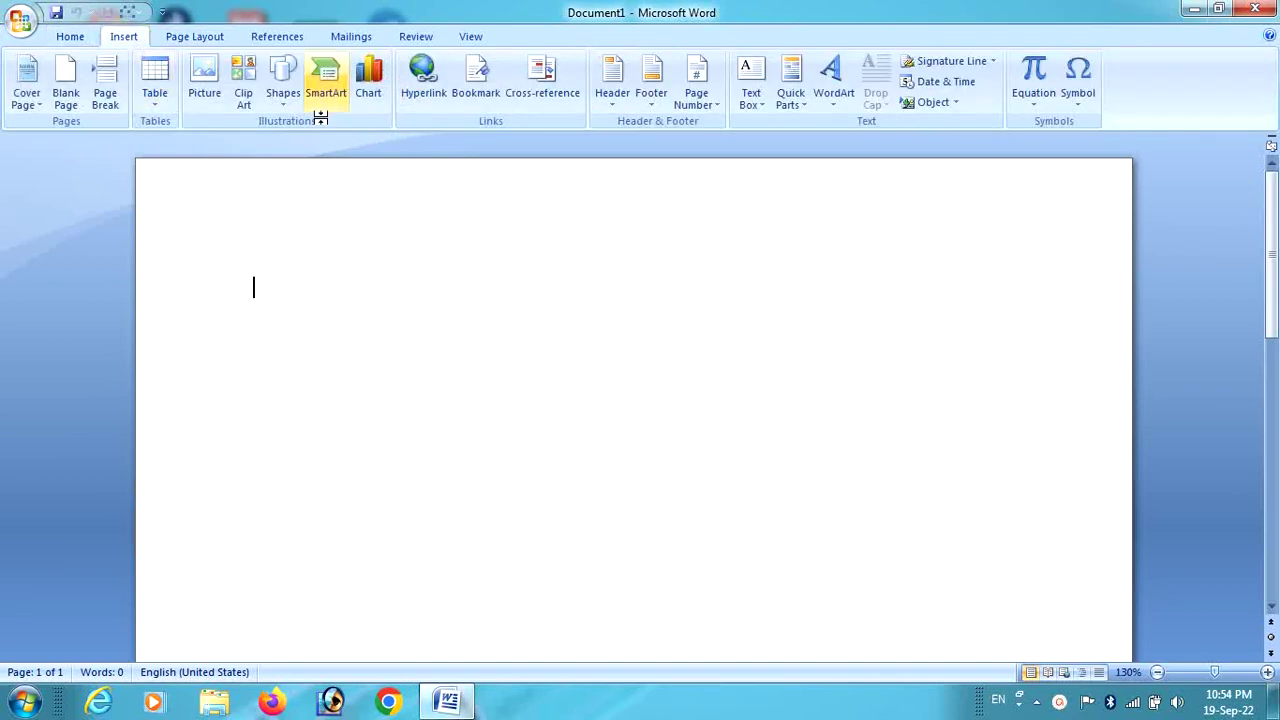
{"action": "left_click", "coordinate": [284, 84]}
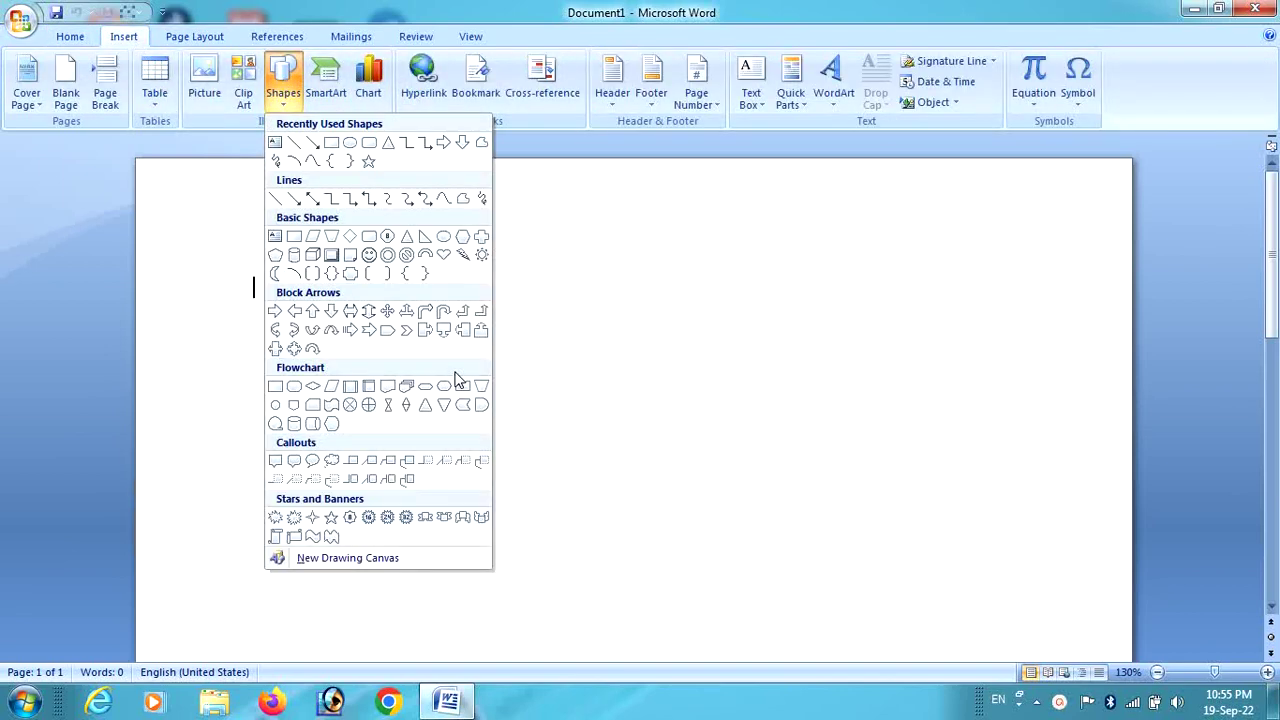
{"action": "left_click", "coordinate": [313, 539]}
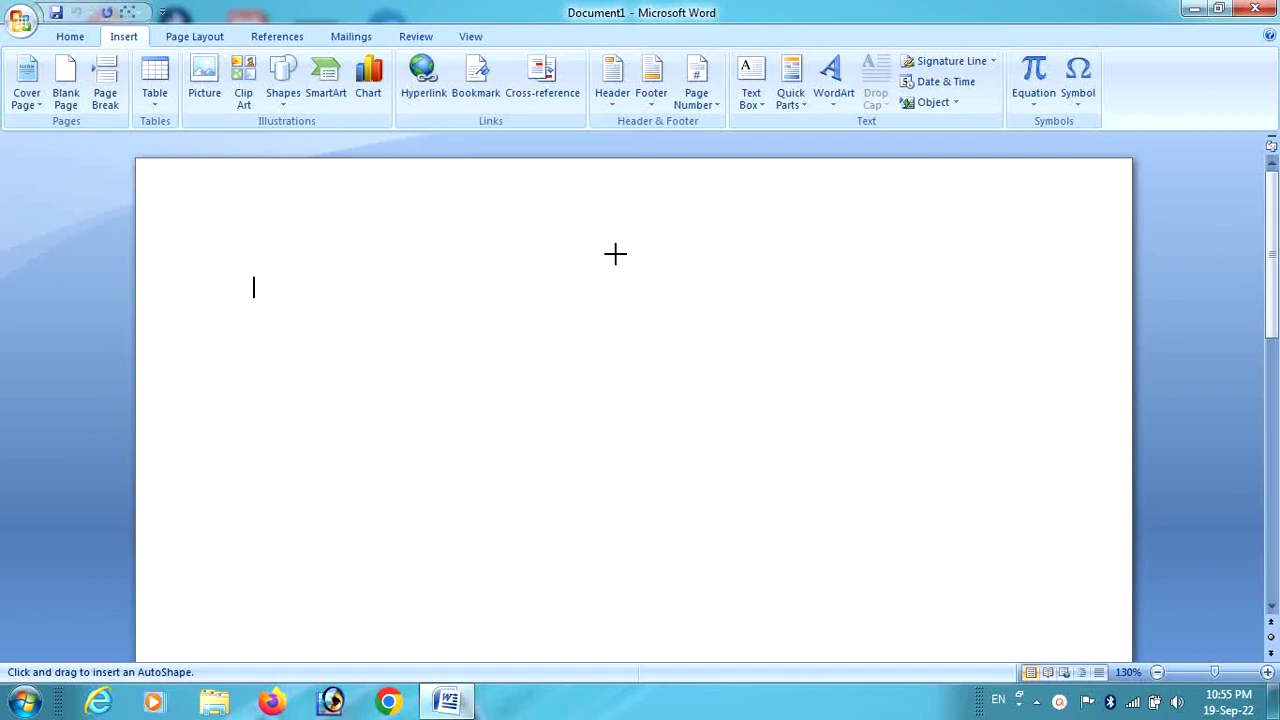
{"action": "left_click_drag", "start_coordinate": [574, 252], "coordinate": [857, 347]}
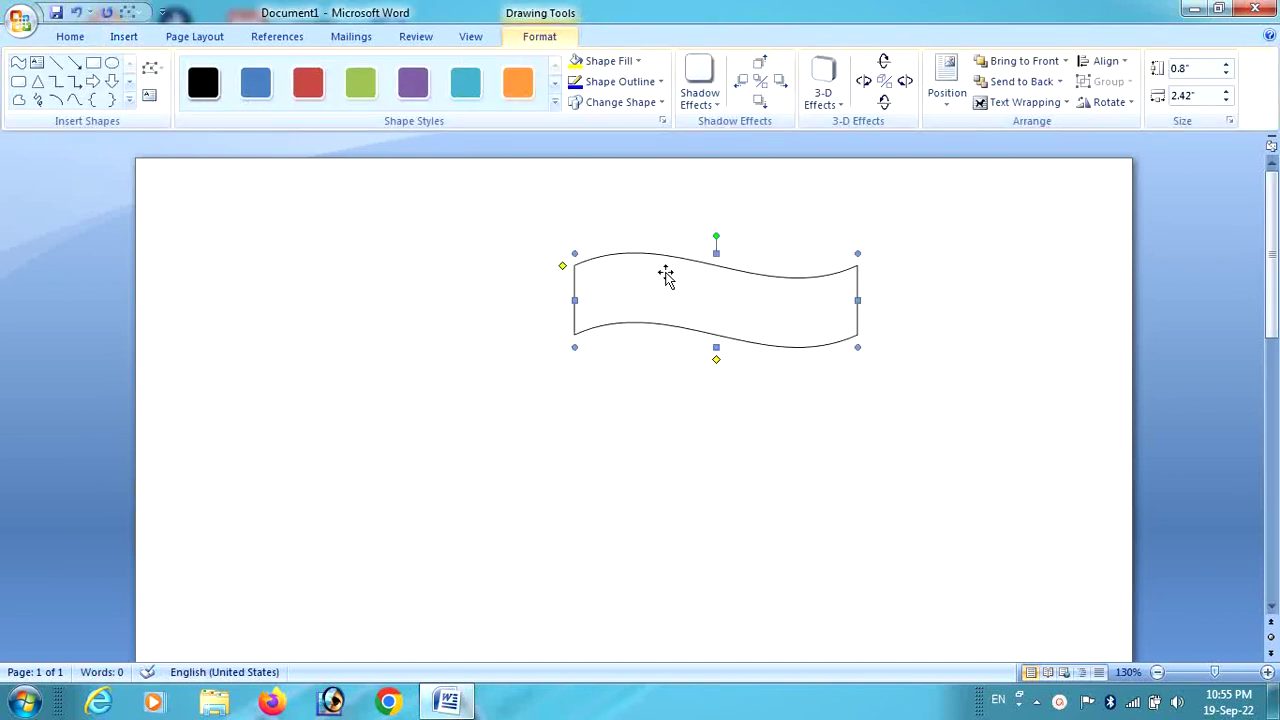
Step: Copy the wave shape and paste two more copies of it
{"action": "right_click", "coordinate": [666, 273]}
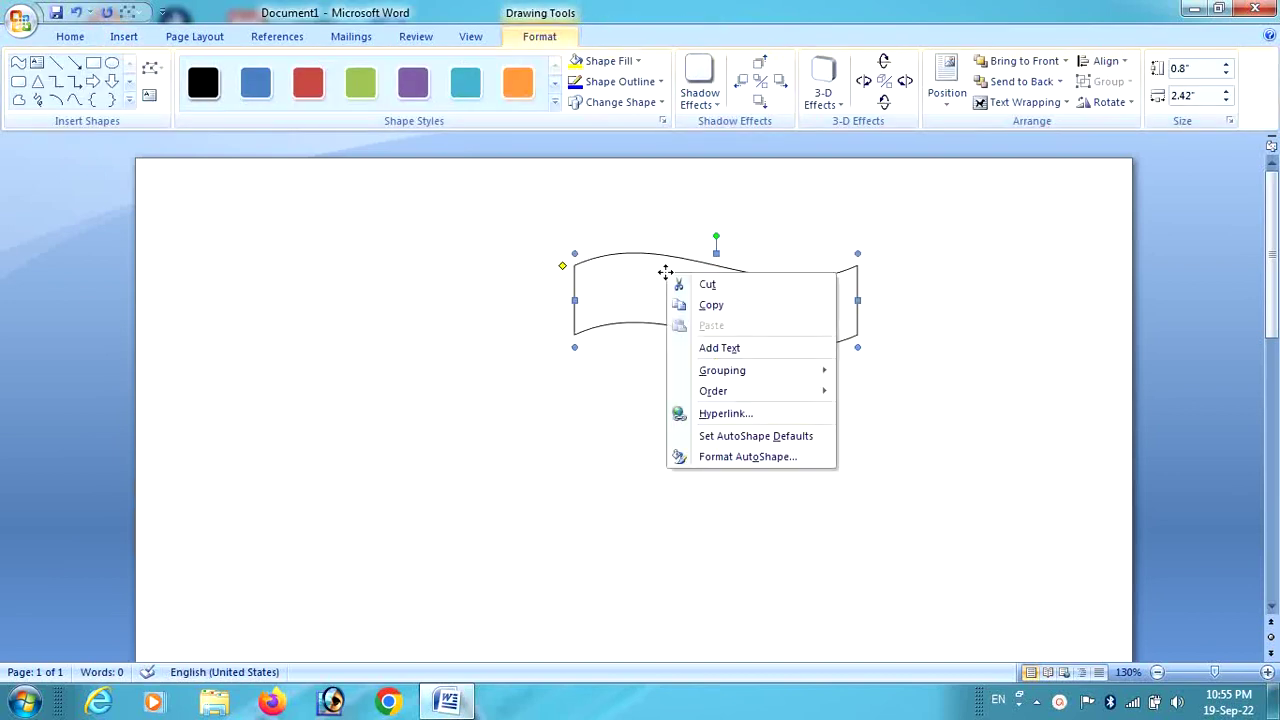
{"action": "left_click", "coordinate": [709, 316]}
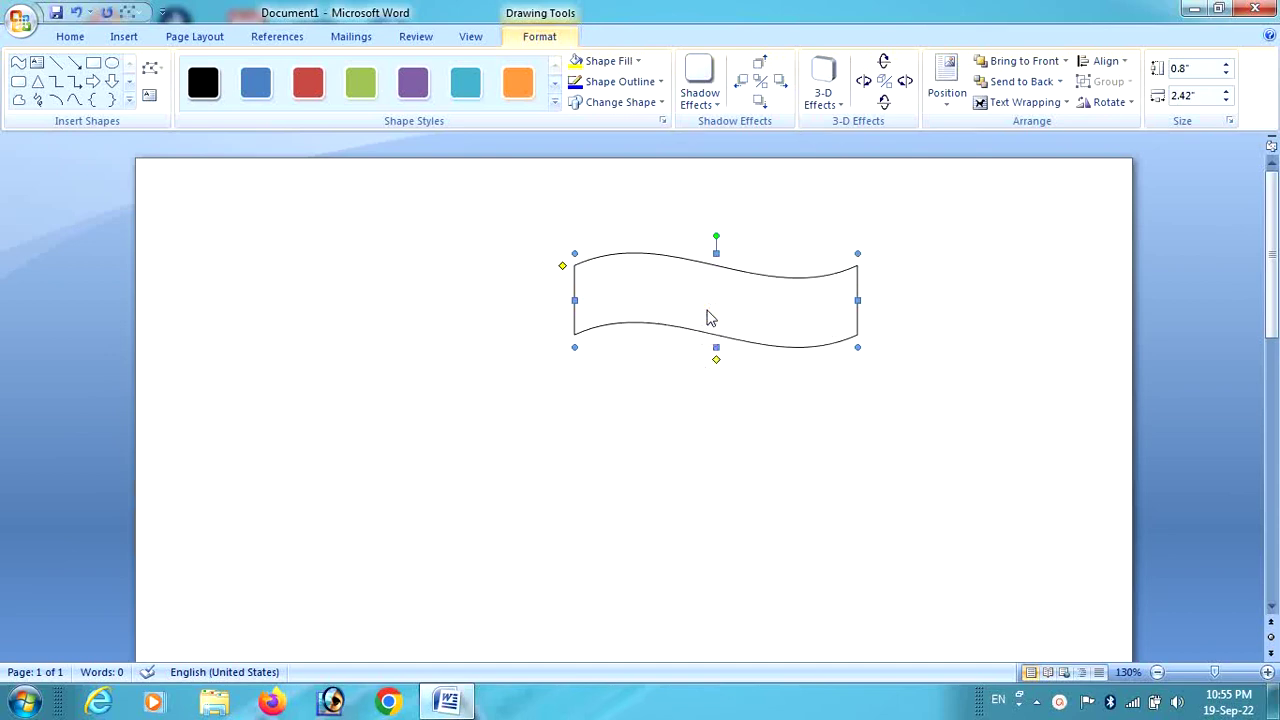
{"action": "right_click", "coordinate": [708, 311]}
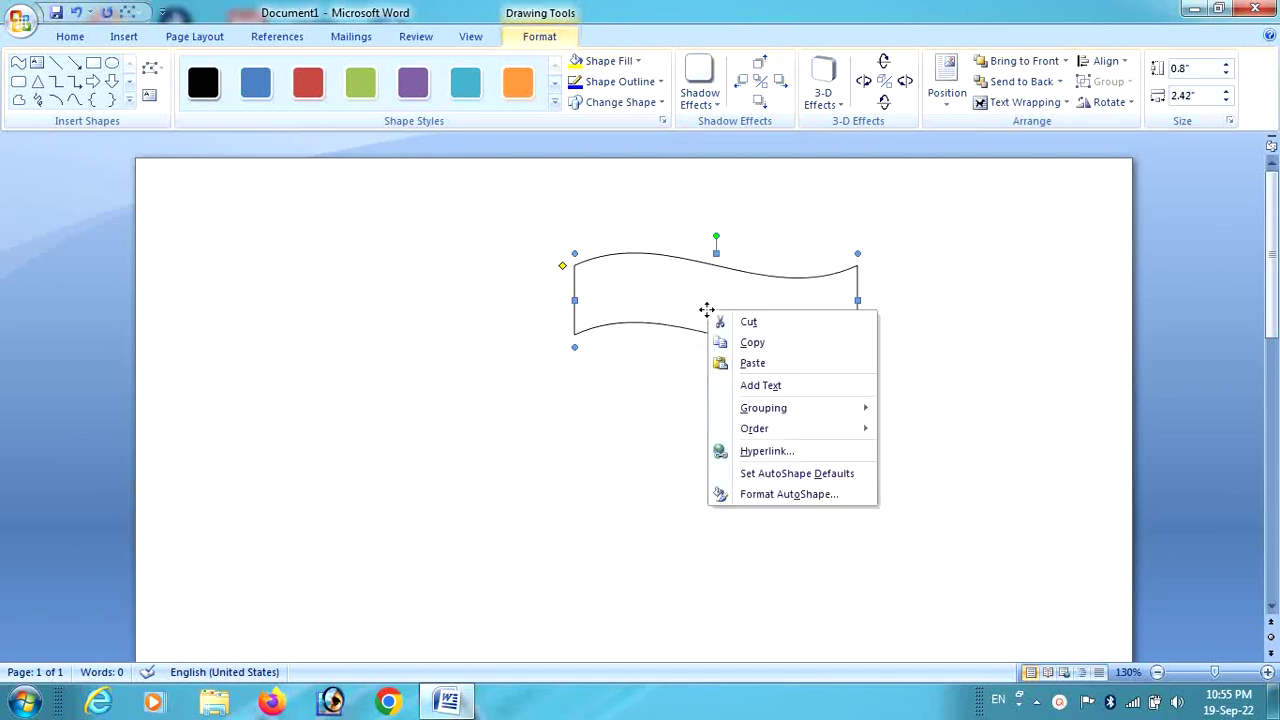
{"action": "left_click", "coordinate": [755, 366]}
{"action": "right_click", "coordinate": [753, 368]}
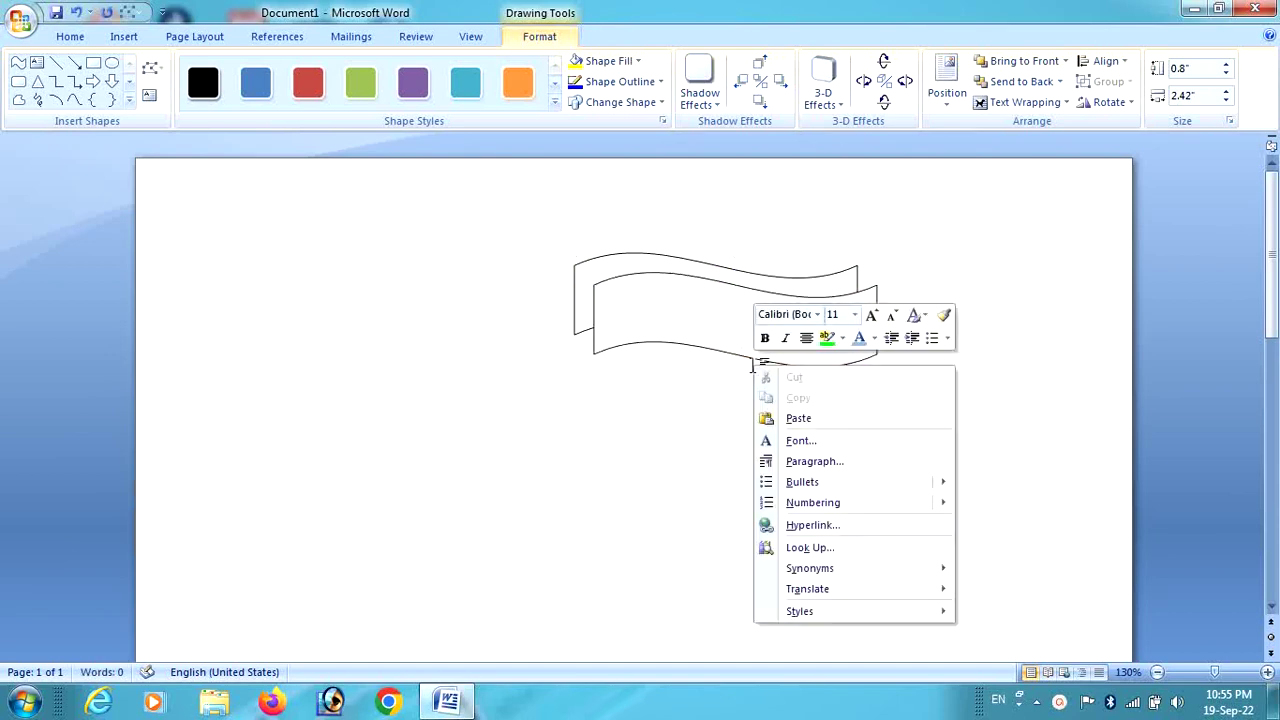
{"action": "left_click", "coordinate": [815, 421]}
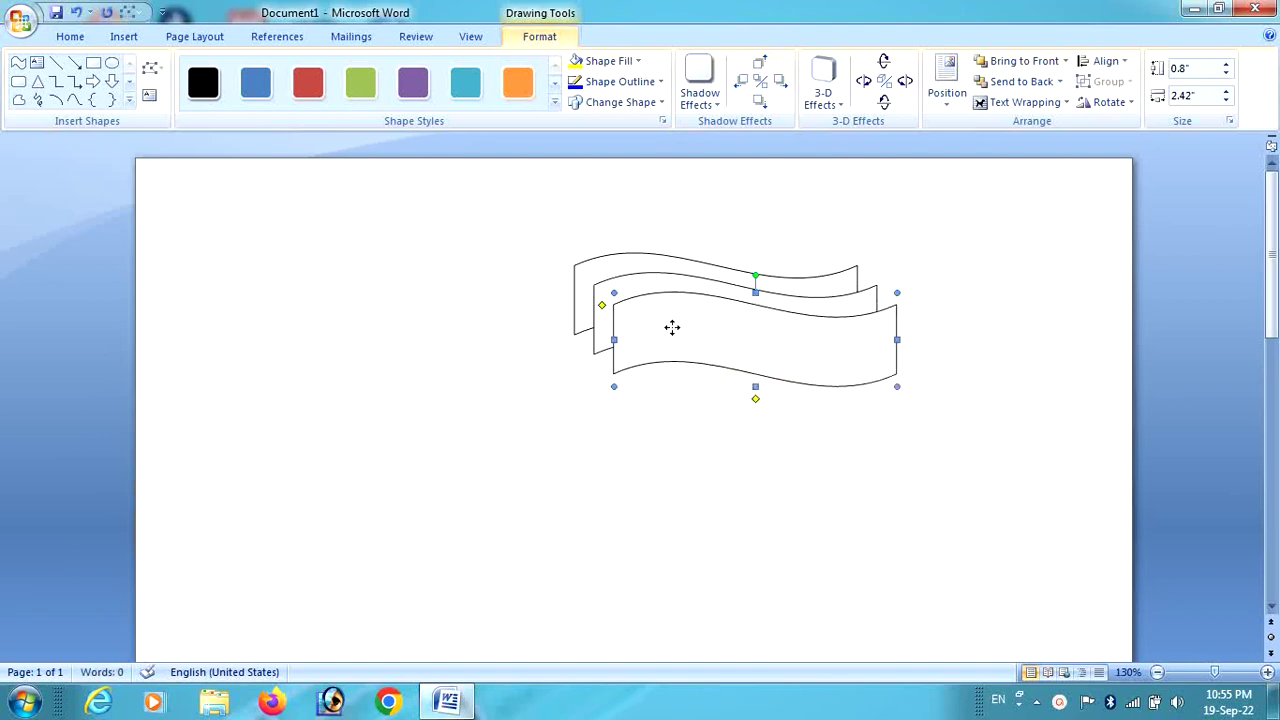
Step: Stack the three waves one below another, nudging them up so the bands touch
{"action": "left_click_drag", "start_coordinate": [664, 458], "coordinate": [651, 464]}
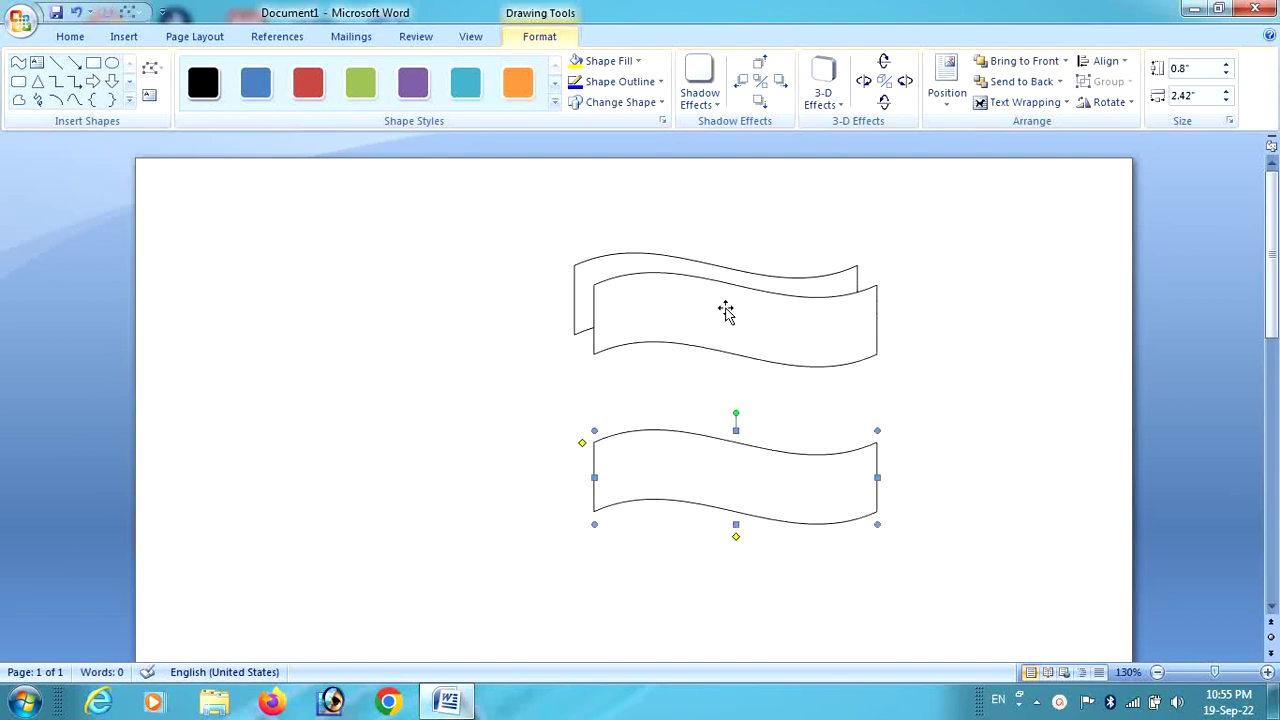
{"action": "left_click", "coordinate": [706, 345]}
{"action": "mouse_move", "coordinate": [706, 345]}
{"action": "left_mouse_down"}
{"action": "mouse_move", "coordinate": [696, 368]}
{"action": "mouse_move", "coordinate": [702, 358]}
{"action": "left_mouse_up"}
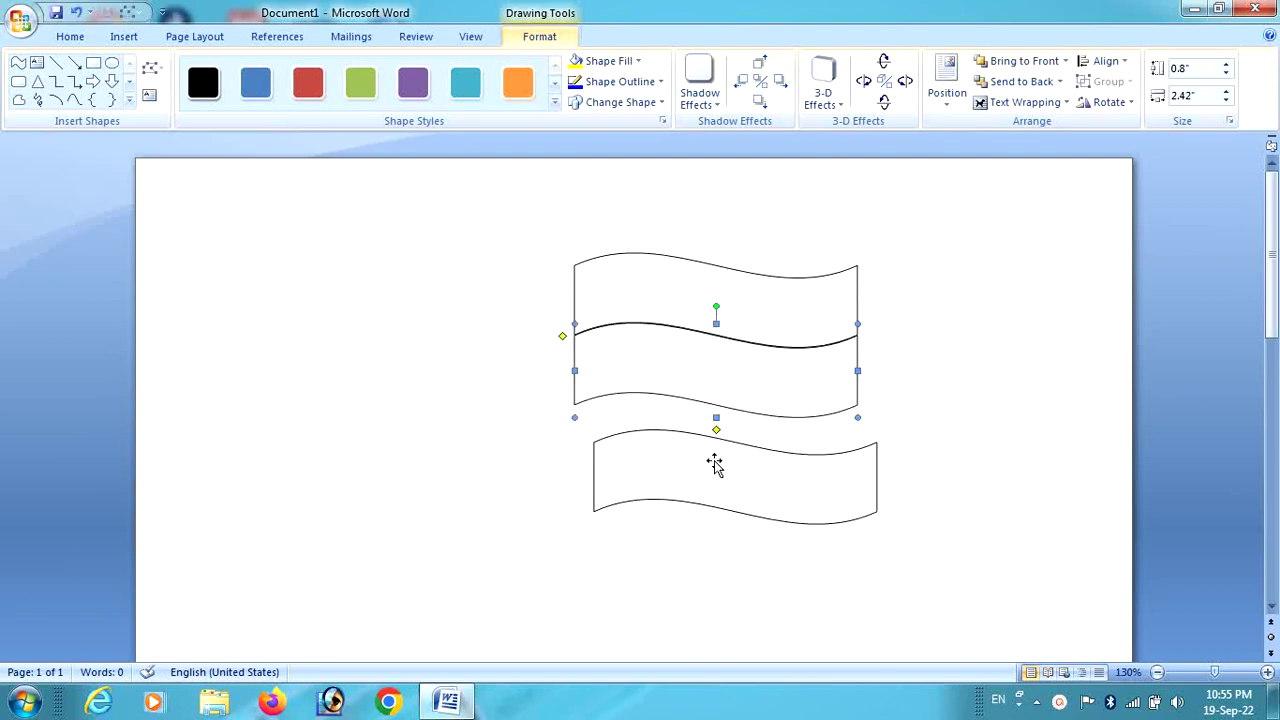
{"action": "left_click_drag", "start_coordinate": [714, 463], "coordinate": [691, 423]}
{"action": "left_click", "coordinate": [680, 365]}
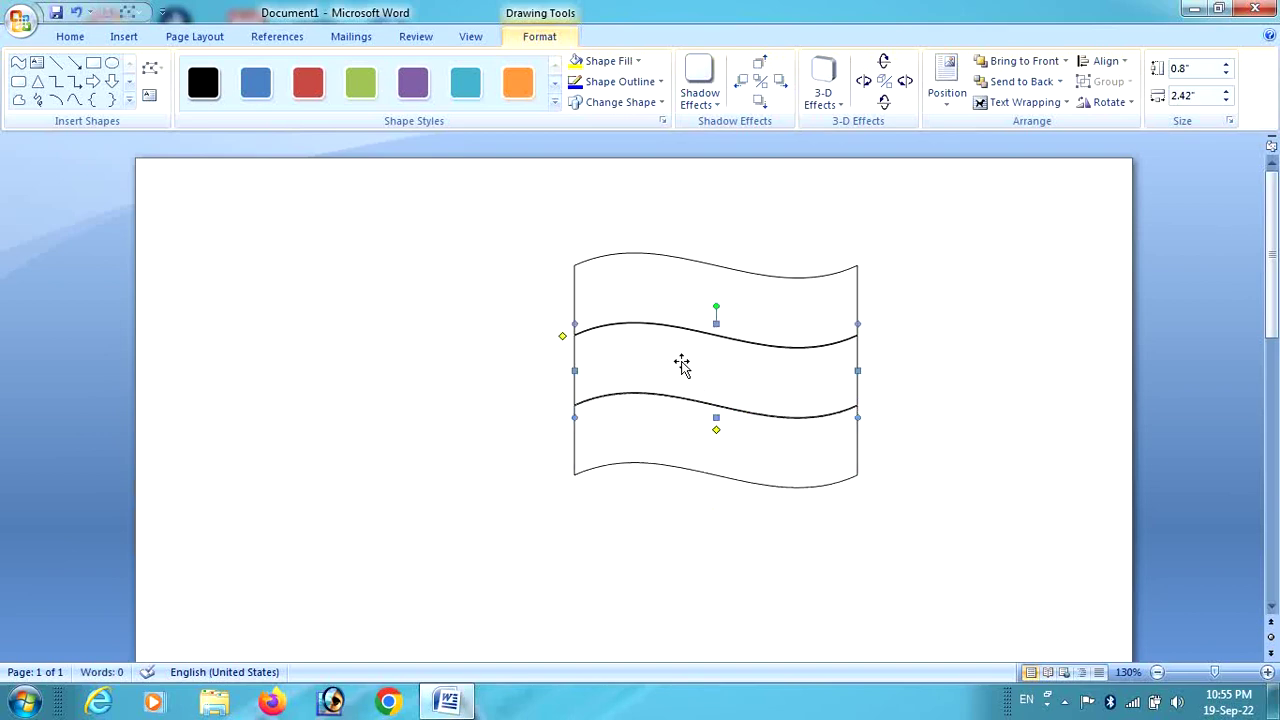
{"action": "key", "text": "ctrl+Up"}
{"action": "key", "text": "ctrl+Up"}
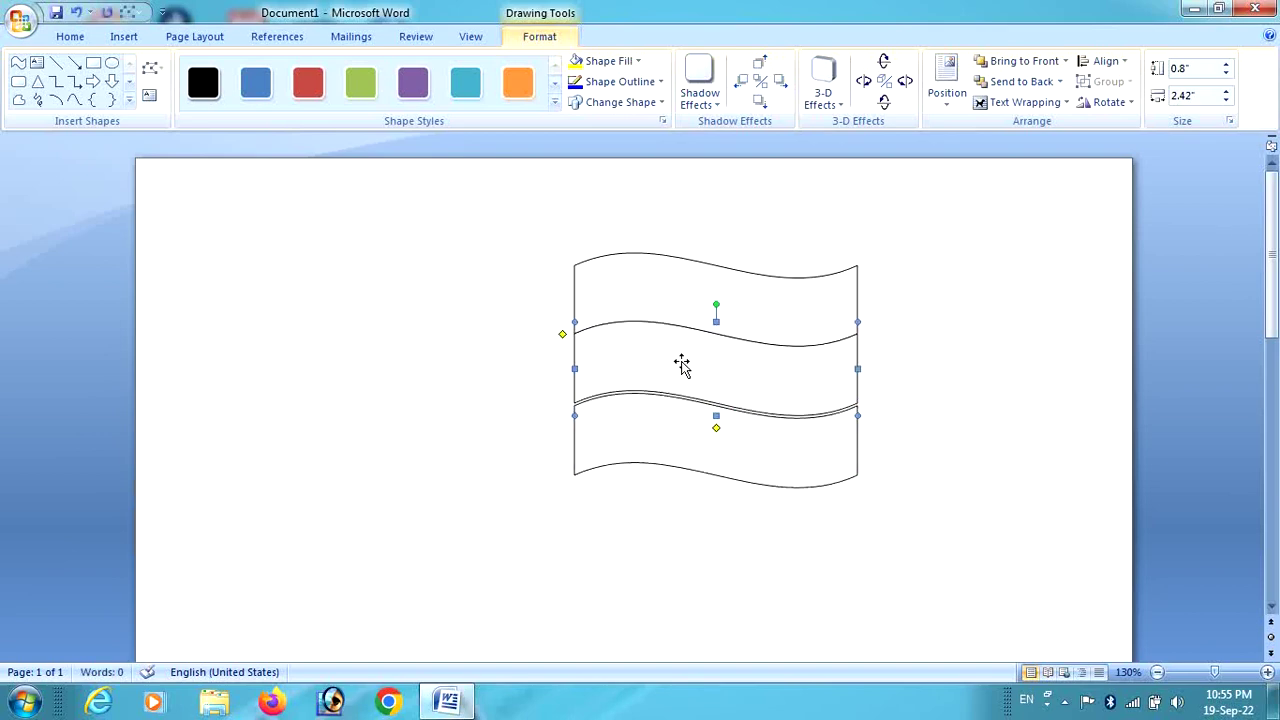
{"action": "left_click", "coordinate": [701, 452]}
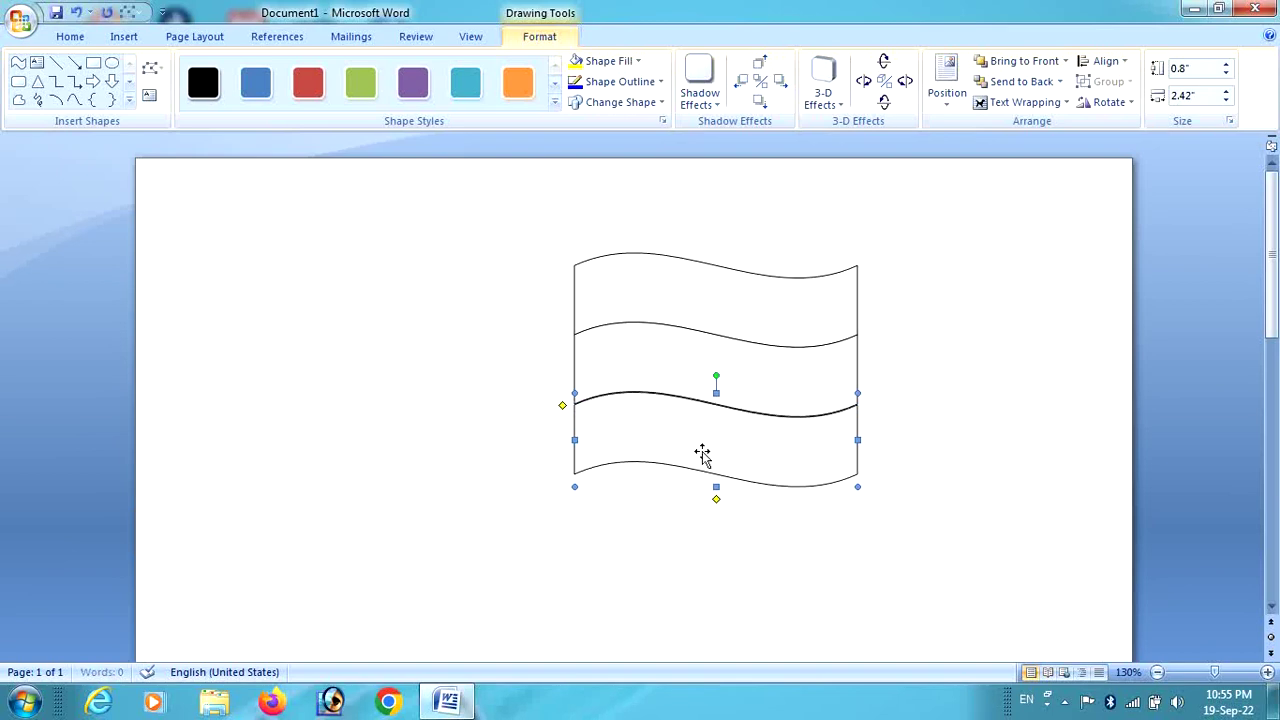
{"action": "key", "text": "ctrl+Up"}
{"action": "key", "text": "ctrl+Up"}
{"action": "left_click", "coordinate": [560, 357]}
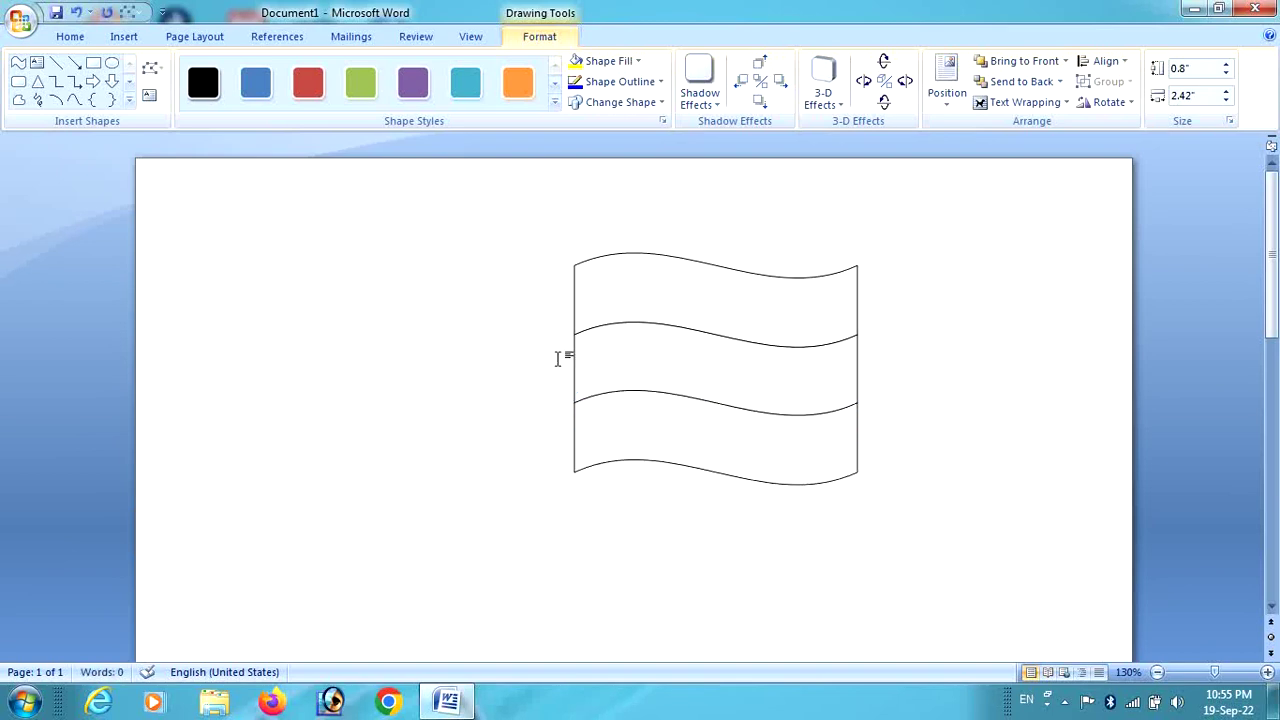
Step: Pick the Rectangle shape for drawing the flagpole
{"action": "left_click", "coordinate": [123, 36]}
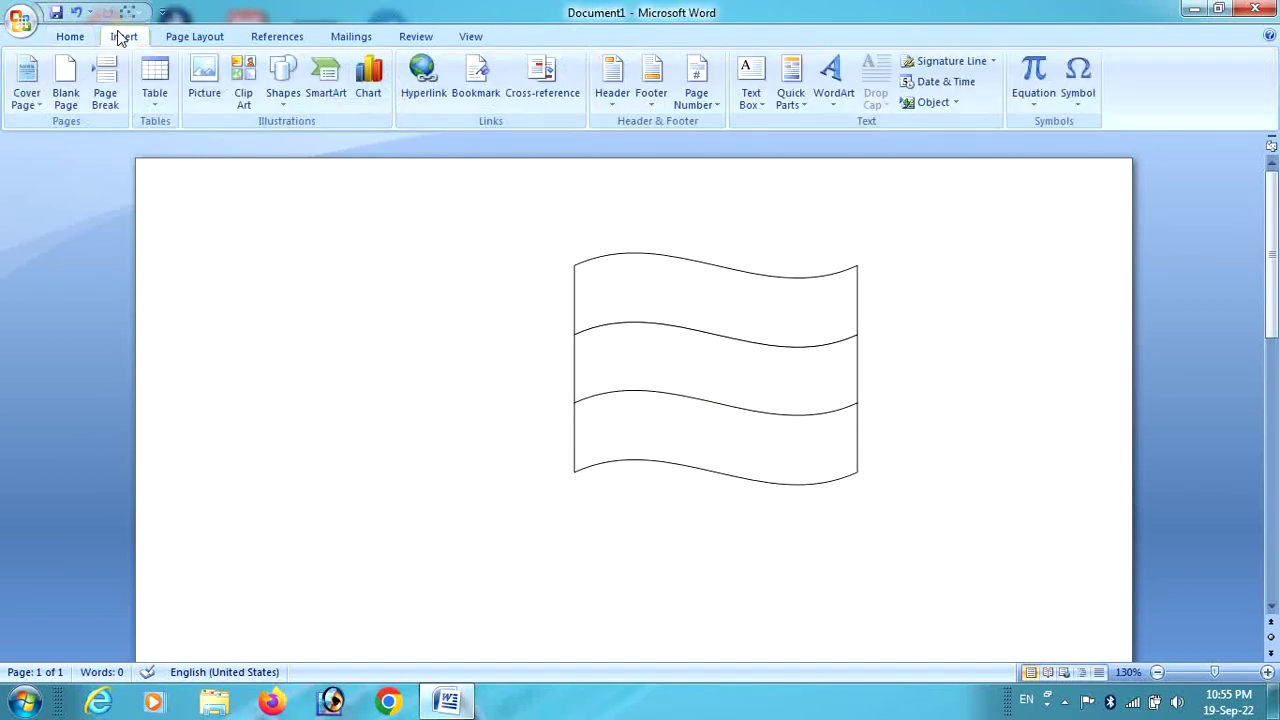
{"action": "left_click", "coordinate": [285, 88]}
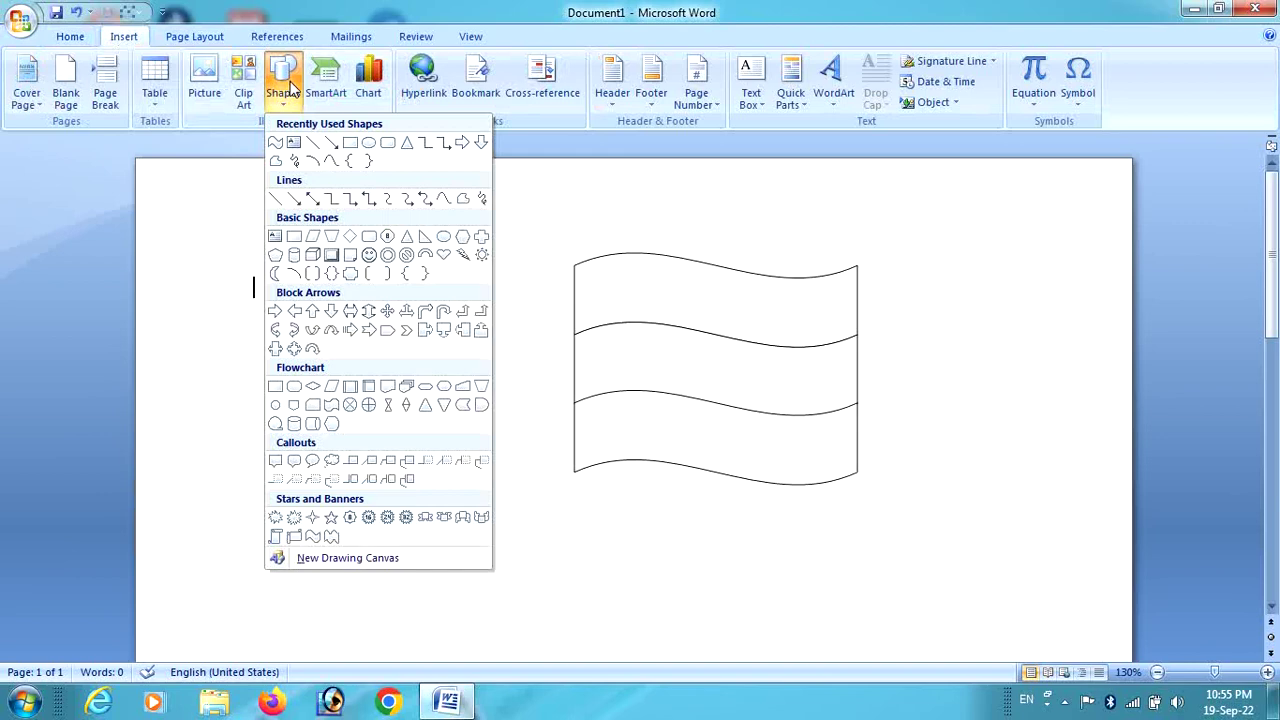
{"action": "left_click", "coordinate": [350, 143]}
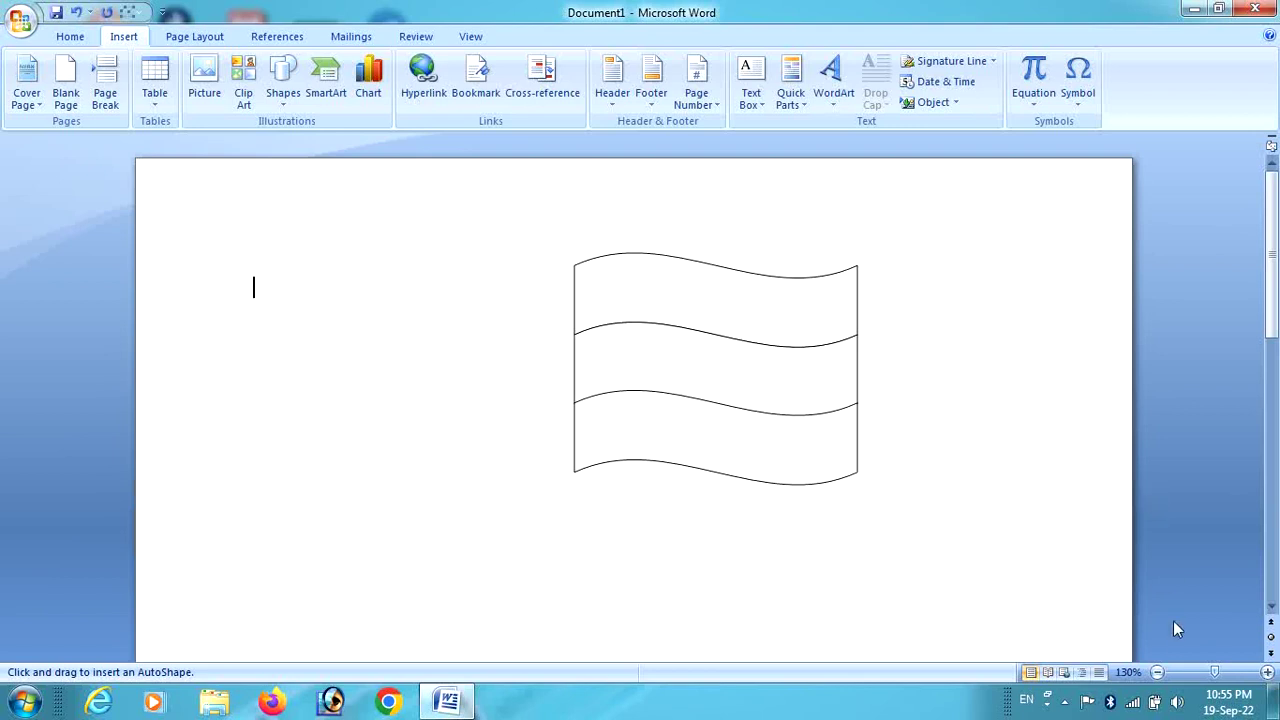
Step: Zoom the page view out to 70%
{"action": "left_click", "coordinate": [1157, 672]}
{"action": "left_click", "coordinate": [1157, 672]}
{"action": "left_click", "coordinate": [1157, 672]}
{"action": "left_click", "coordinate": [1157, 672]}
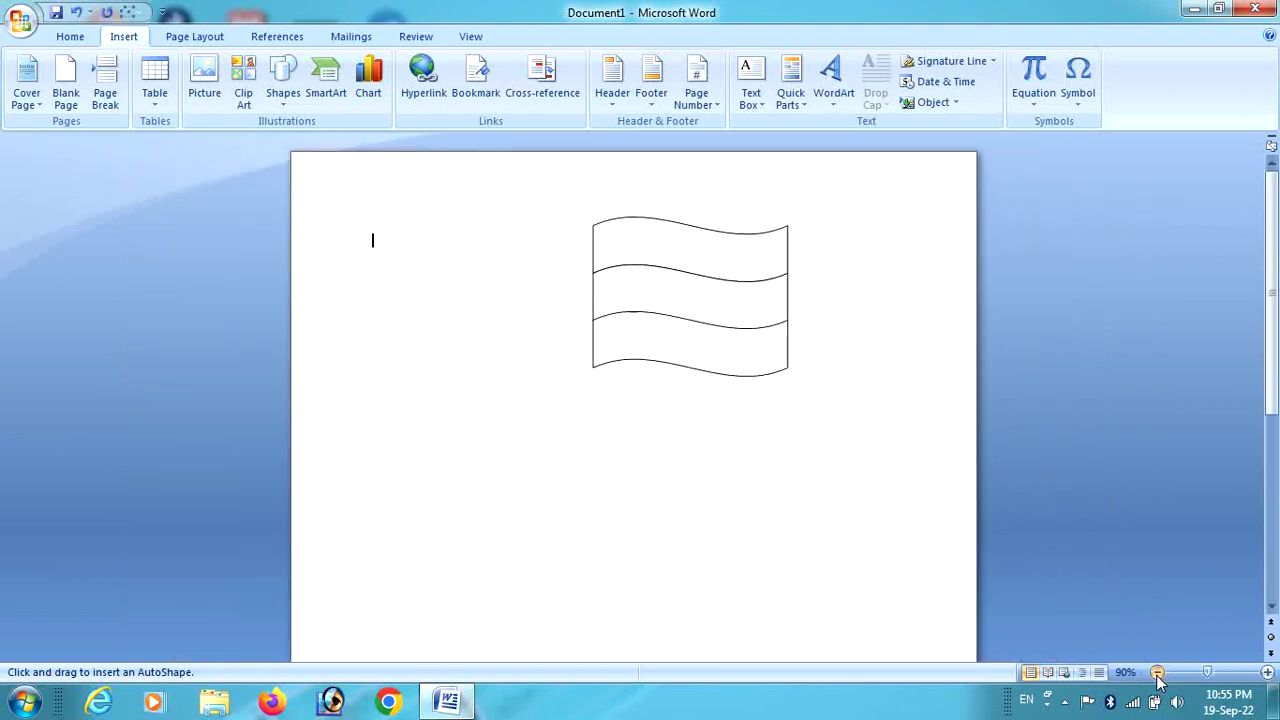
{"action": "left_click", "coordinate": [1157, 672]}
{"action": "left_click", "coordinate": [1157, 672]}
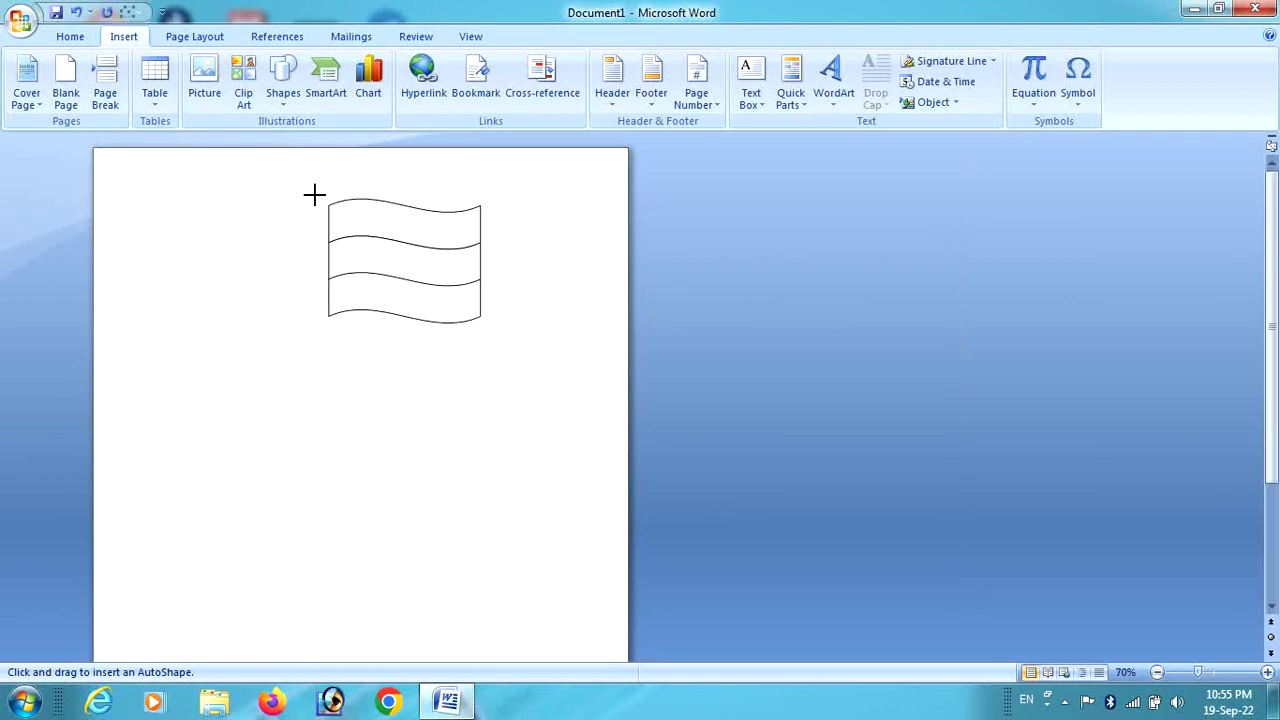
Step: Draw a tall narrow rectangle pole lined up against the flag's left edge
{"action": "left_click_drag", "start_coordinate": [314, 198], "coordinate": [360, 441]}
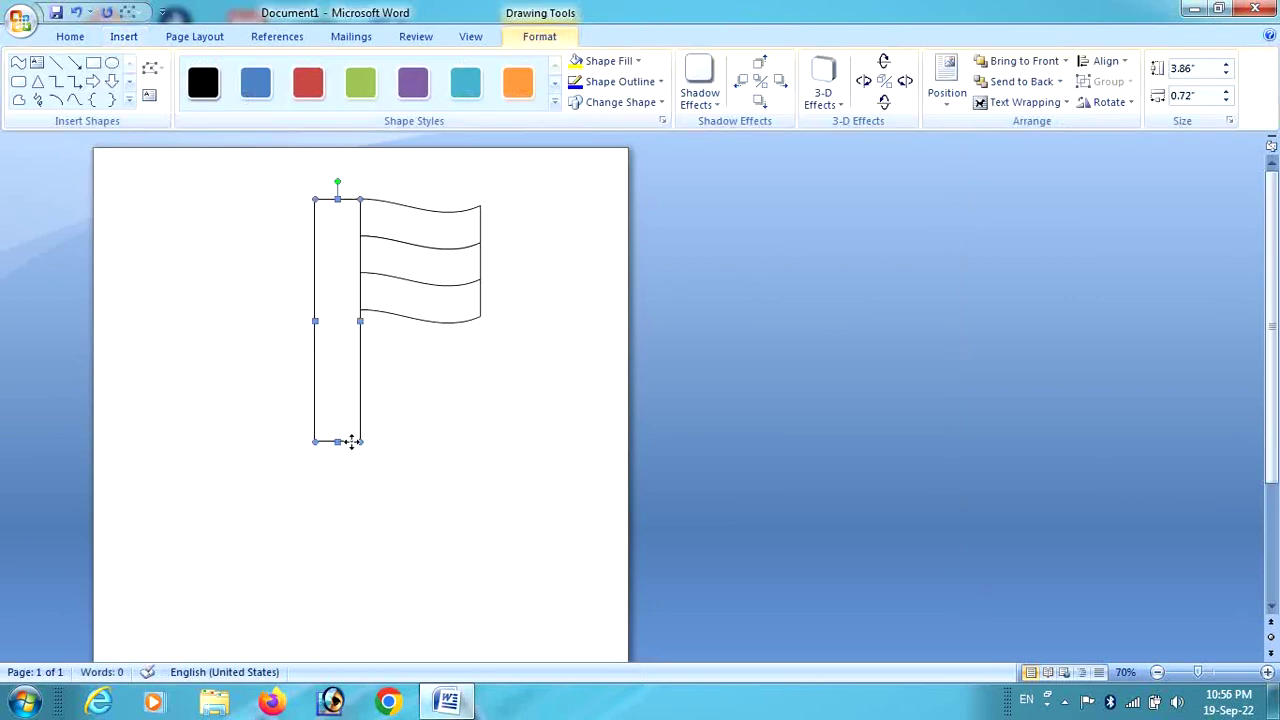
{"action": "left_click_drag", "start_coordinate": [360, 442], "coordinate": [336, 442]}
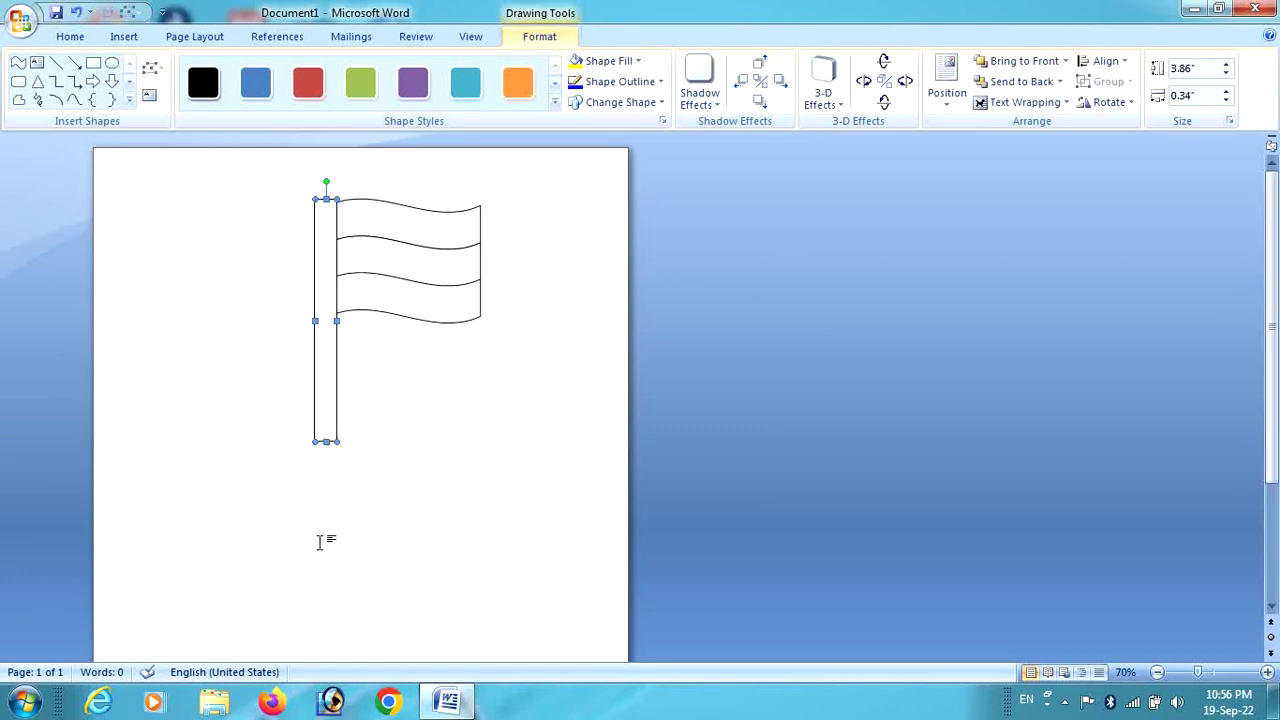
{"action": "left_click_drag", "start_coordinate": [328, 442], "coordinate": [337, 571]}
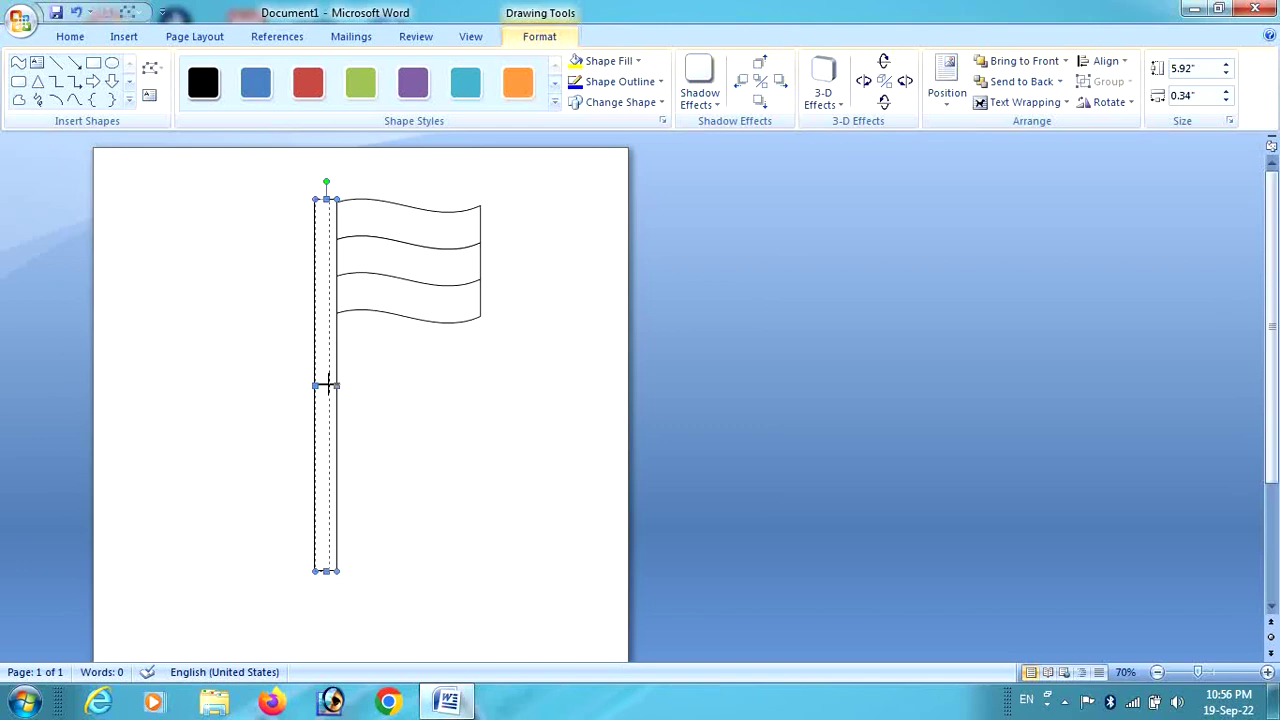
{"action": "left_click_drag", "start_coordinate": [327, 385], "coordinate": [328, 385]}
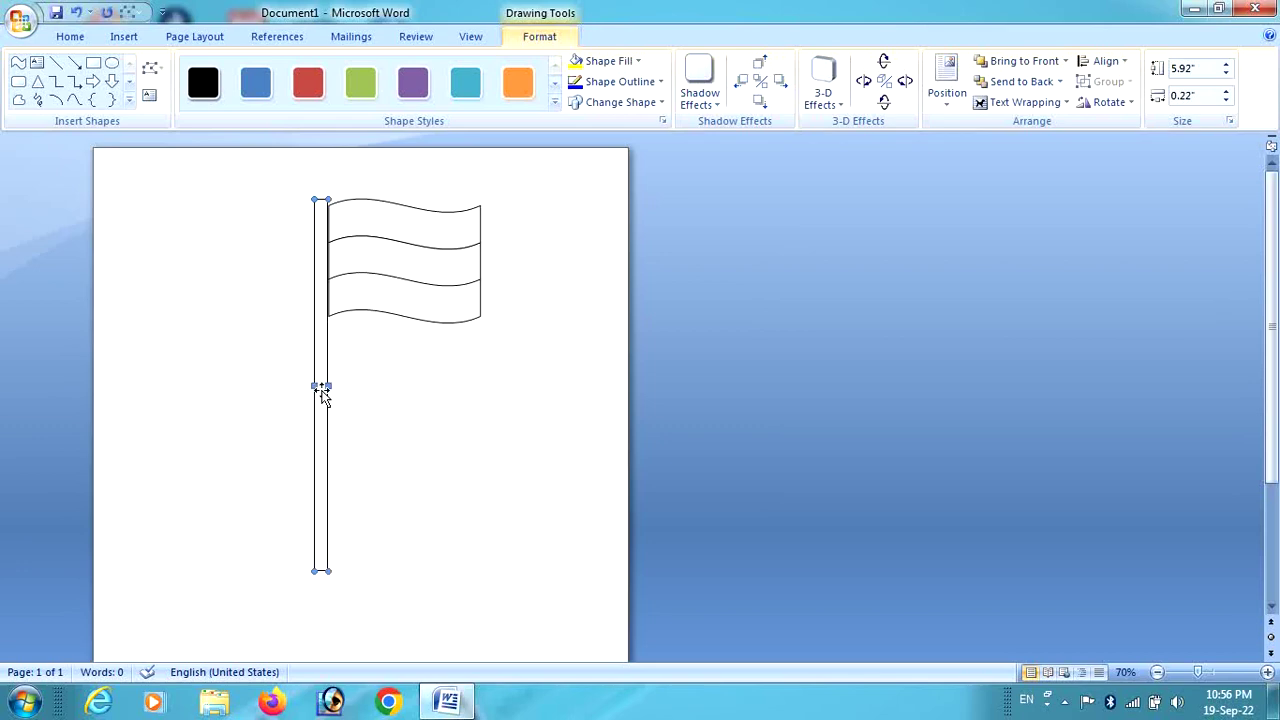
{"action": "left_click_drag", "start_coordinate": [322, 395], "coordinate": [321, 392]}
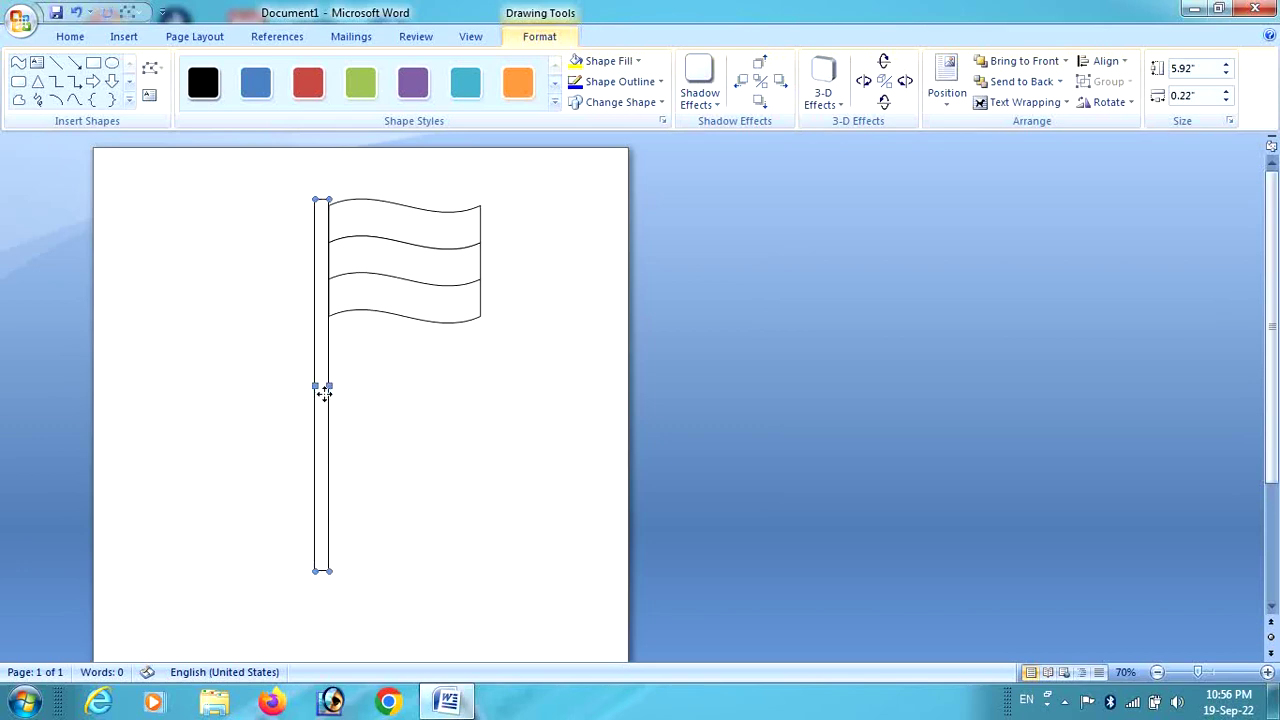
Step: Resize the flagpole to 0.15" wide and 6.74" tall
{"action": "scroll", "coordinate": [325, 530], "scroll_direction": "down", "scroll_amount": 1}
{"action": "scroll", "coordinate": [323, 530], "scroll_direction": "down", "scroll_amount": 1}
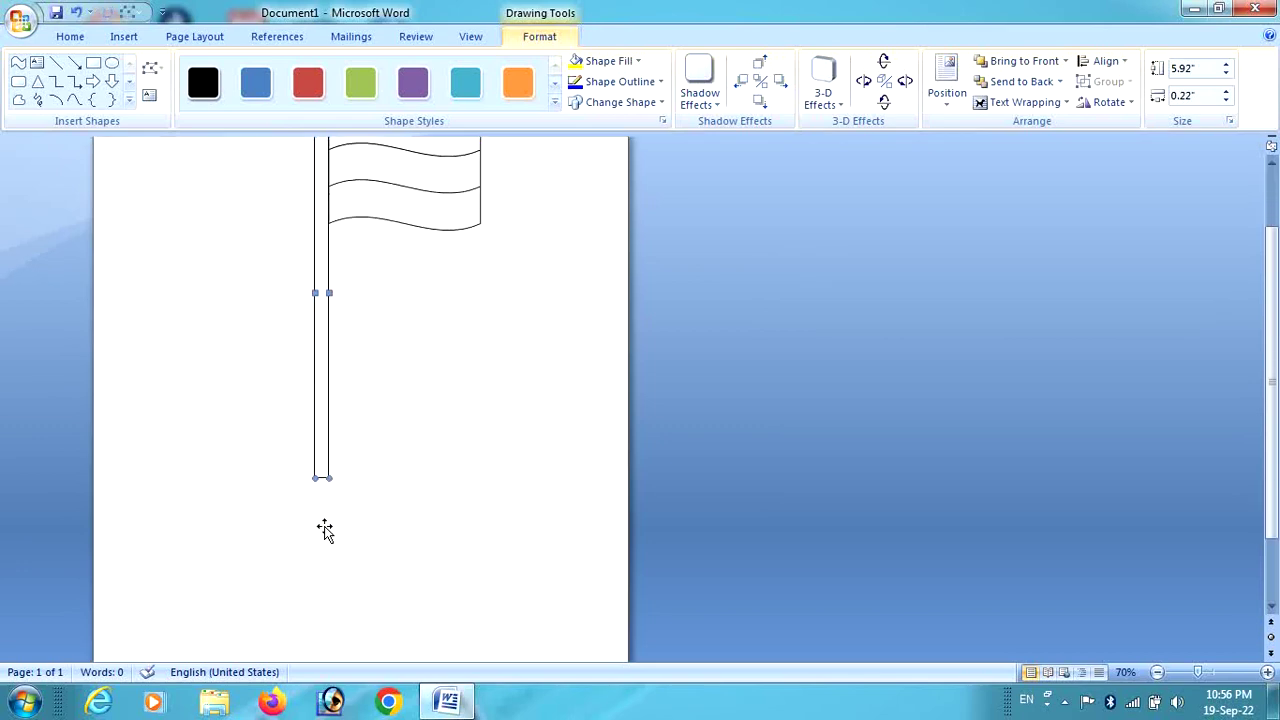
{"action": "left_click_drag", "start_coordinate": [327, 477], "coordinate": [325, 575]}
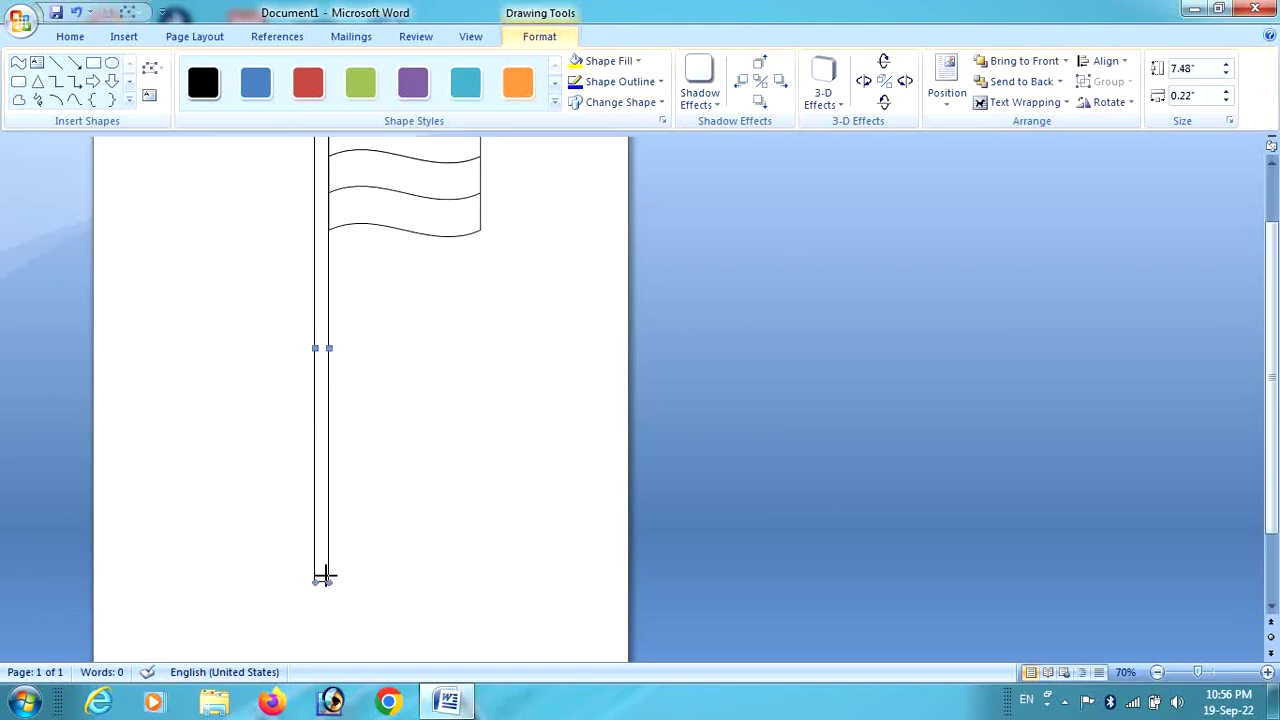
{"action": "scroll", "coordinate": [325, 576], "scroll_direction": "up", "scroll_amount": 1}
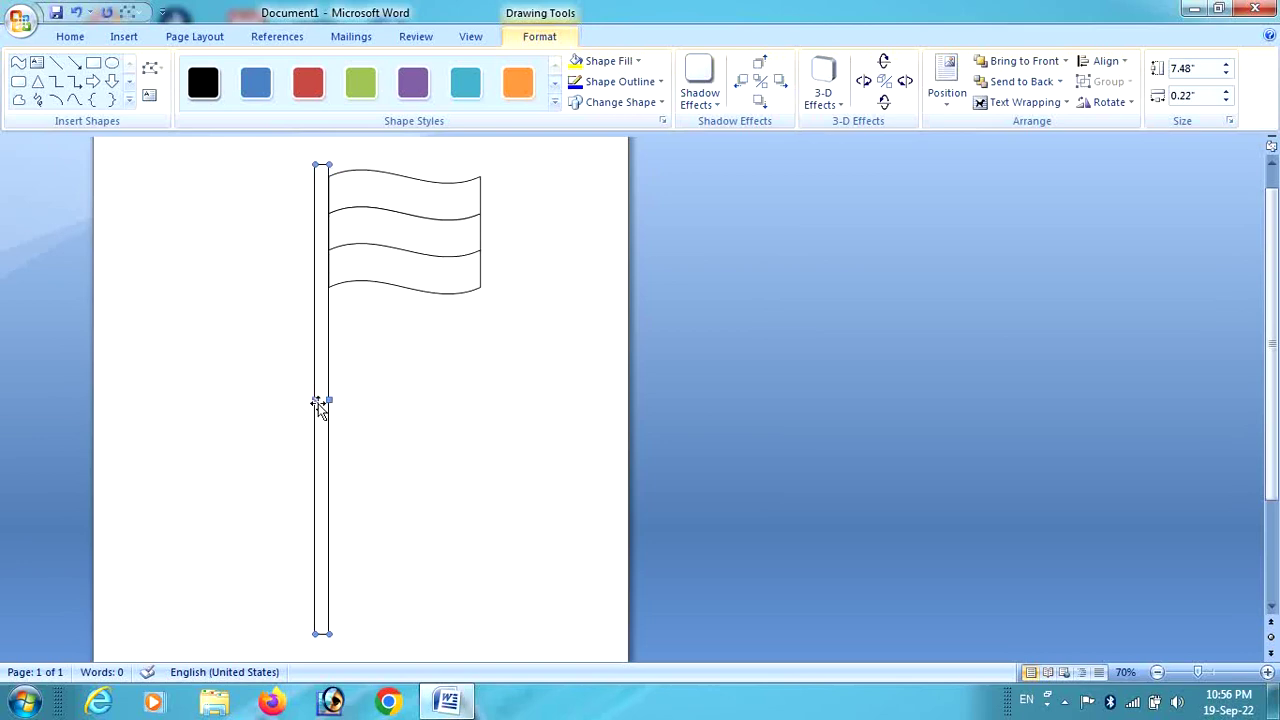
{"action": "left_click_drag", "start_coordinate": [313, 400], "coordinate": [319, 400]}
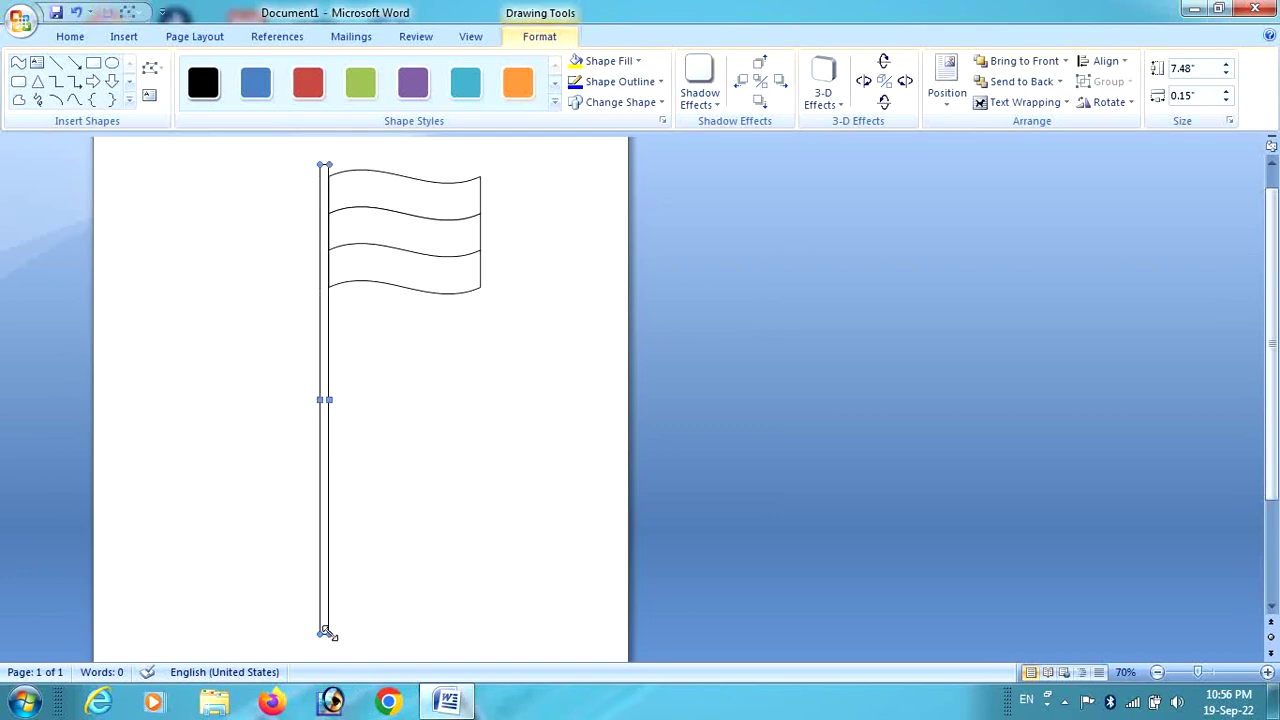
{"action": "left_click_drag", "start_coordinate": [329, 632], "coordinate": [329, 588]}
Step: Draw a small rectangle at the pole's foot and centre it under the pole
{"action": "left_click", "coordinate": [93, 64]}
{"action": "scroll", "coordinate": [323, 457], "scroll_direction": "down", "scroll_amount": 2}
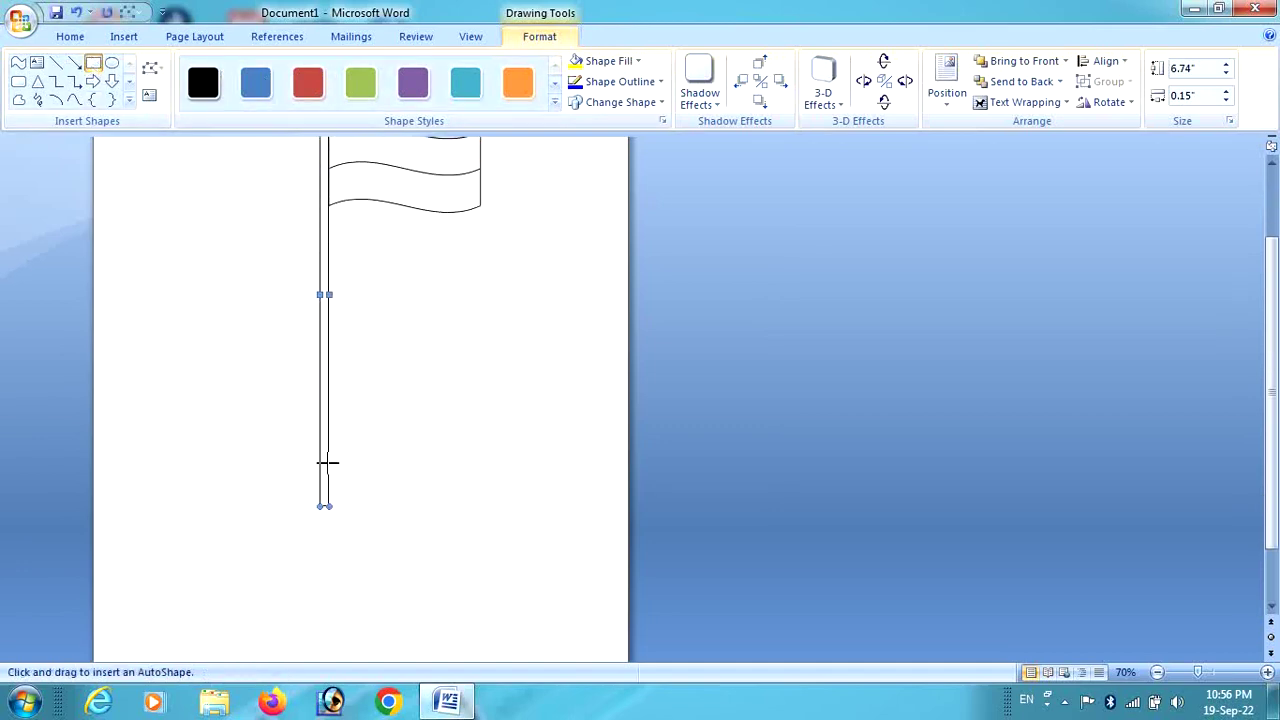
{"action": "left_click_drag", "start_coordinate": [300, 507], "coordinate": [371, 521]}
{"action": "key", "text": "Left"}
{"action": "key", "text": "Left"}
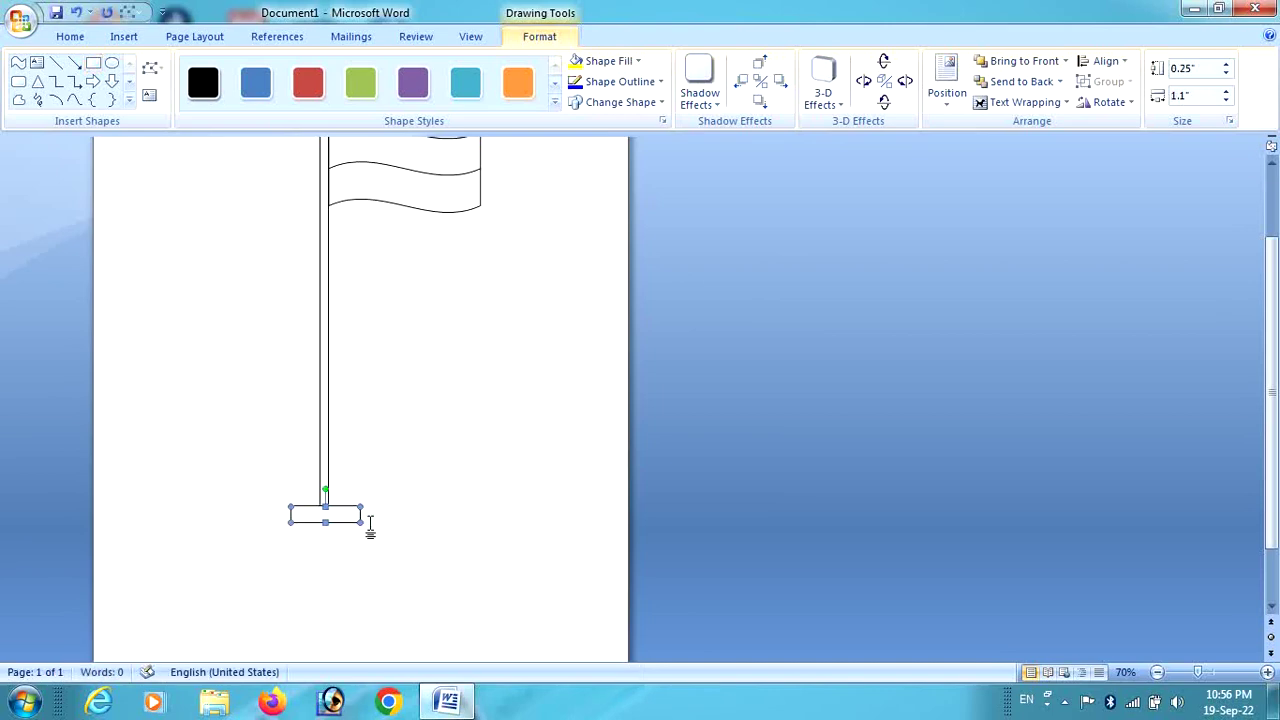
{"action": "key", "text": "ctrl+Left"}
Step: Copy the small rectangle and paste two more copies
{"action": "right_click", "coordinate": [301, 513]}
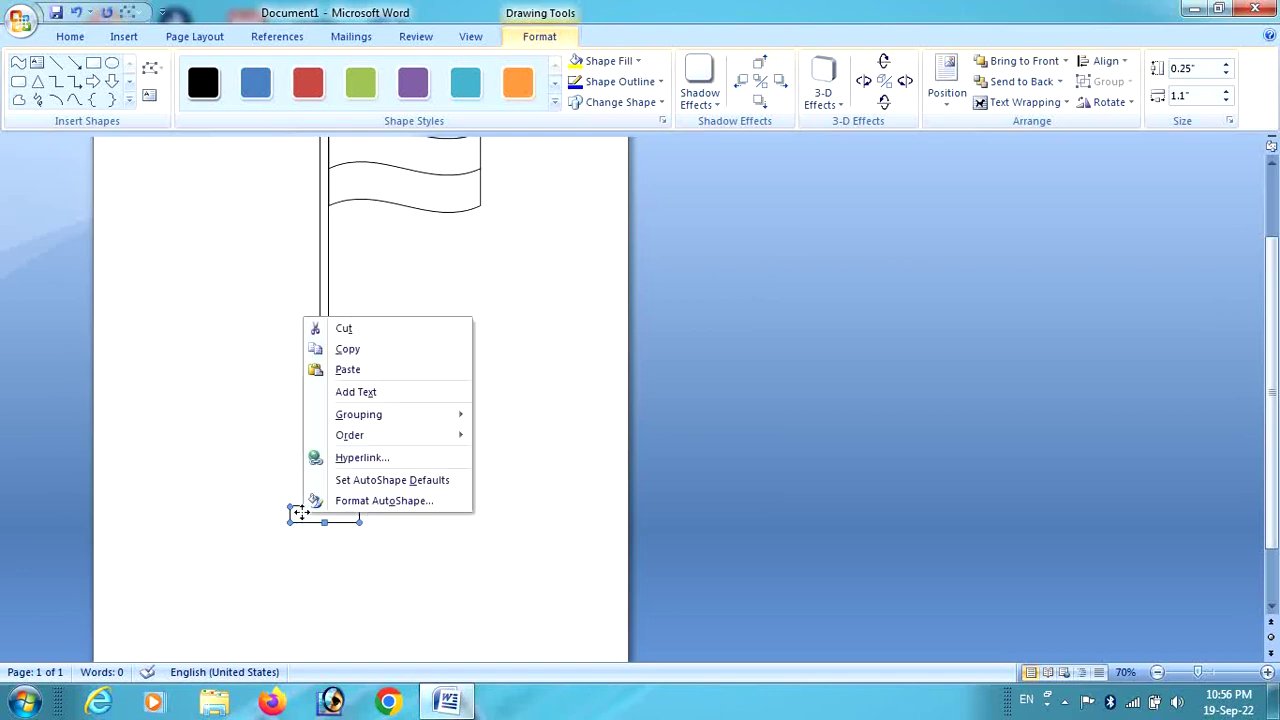
{"action": "left_click", "coordinate": [383, 349]}
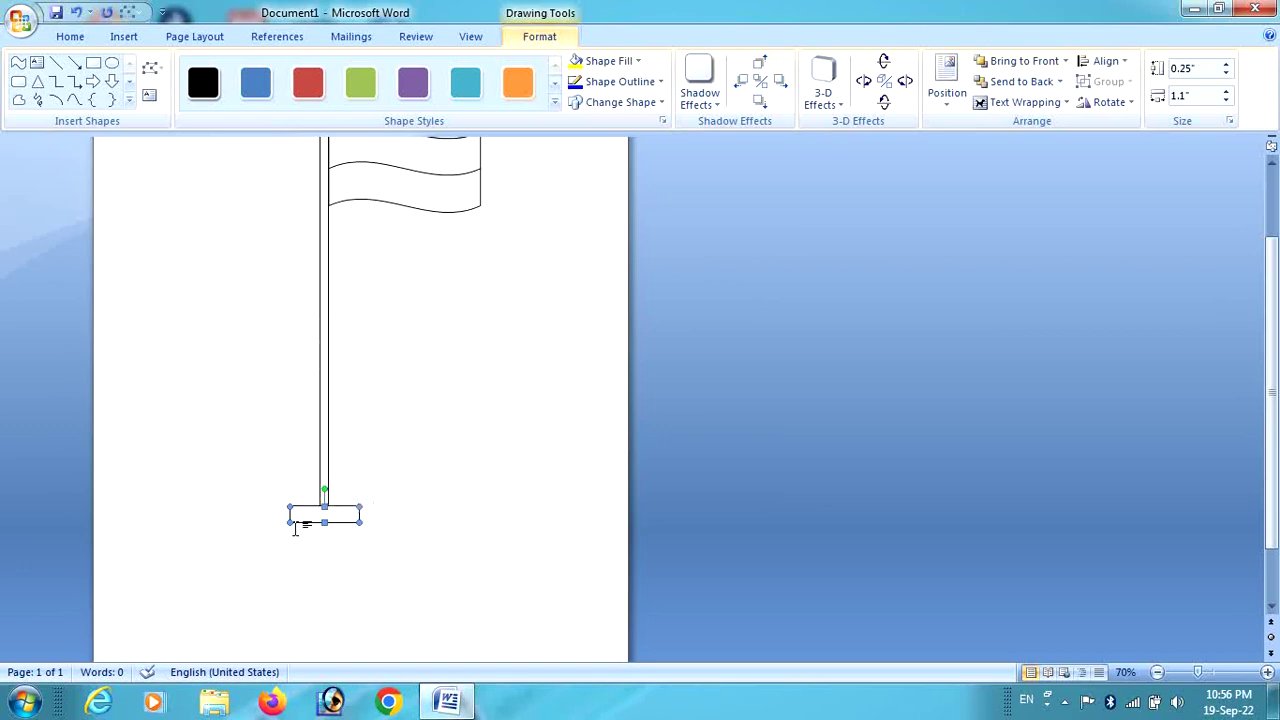
{"action": "right_click", "coordinate": [295, 528]}
{"action": "left_click", "coordinate": [378, 324]}
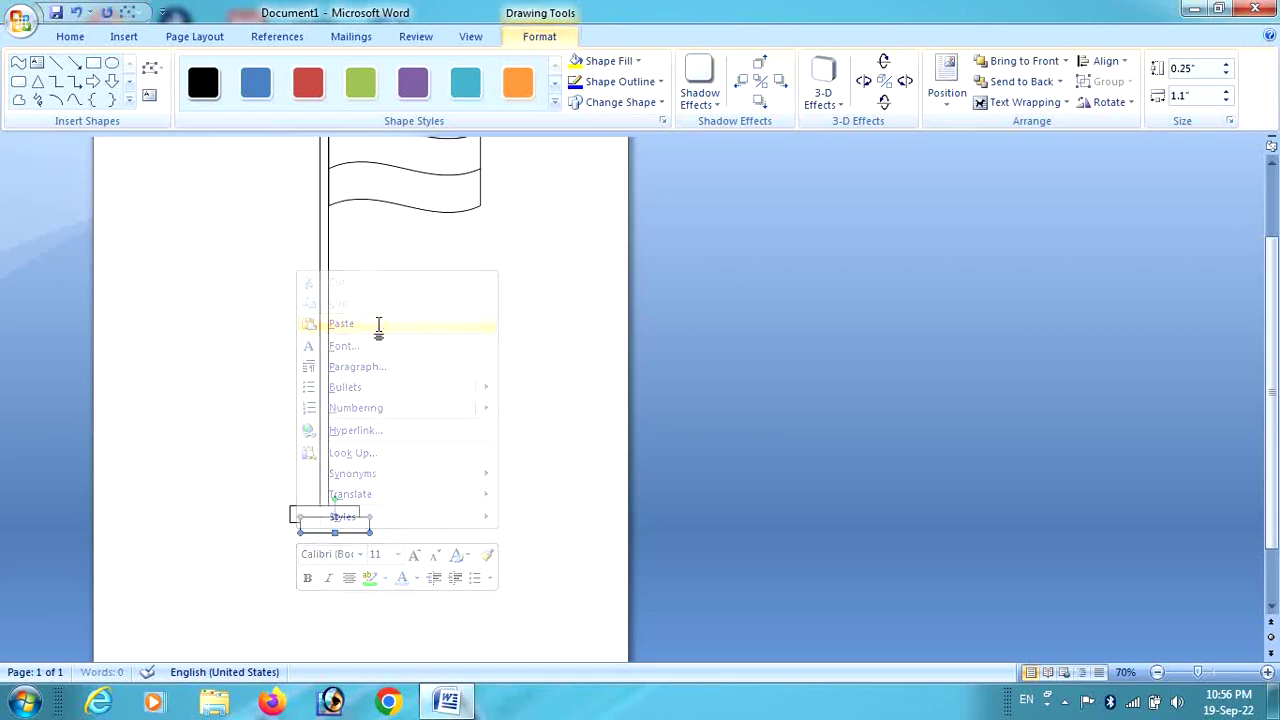
{"action": "right_click", "coordinate": [378, 326]}
{"action": "left_click", "coordinate": [432, 376]}
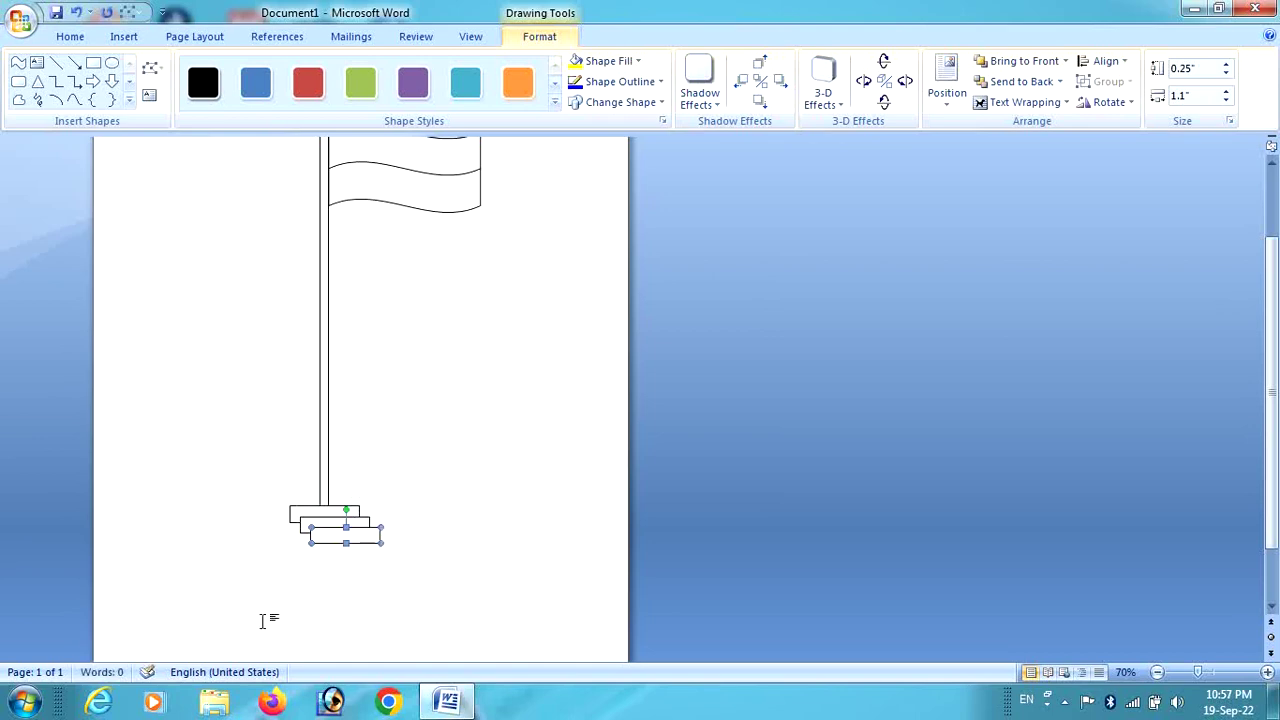
Step: Arrange the copies as steps, widening the middle step to 2.32" and centring each
{"action": "left_click_drag", "start_coordinate": [327, 536], "coordinate": [273, 590]}
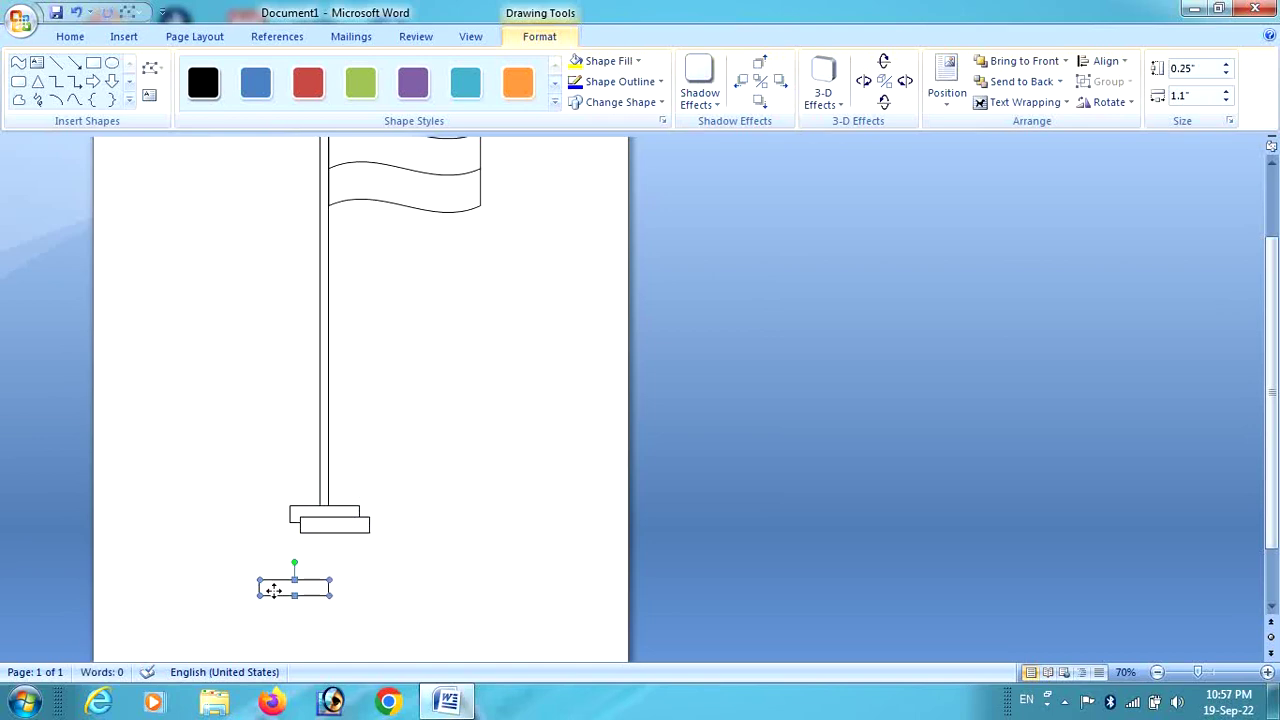
{"action": "left_click_drag", "start_coordinate": [314, 526], "coordinate": [274, 533]}
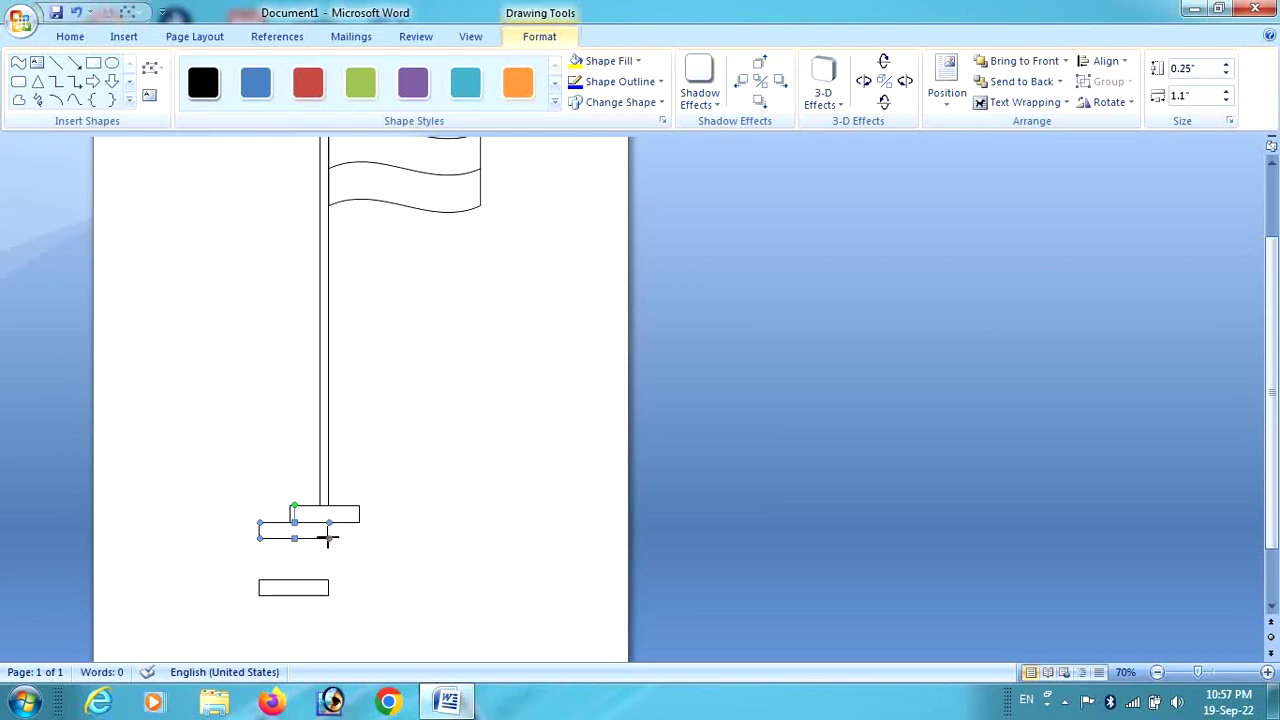
{"action": "left_click_drag", "start_coordinate": [329, 538], "coordinate": [406, 538]}
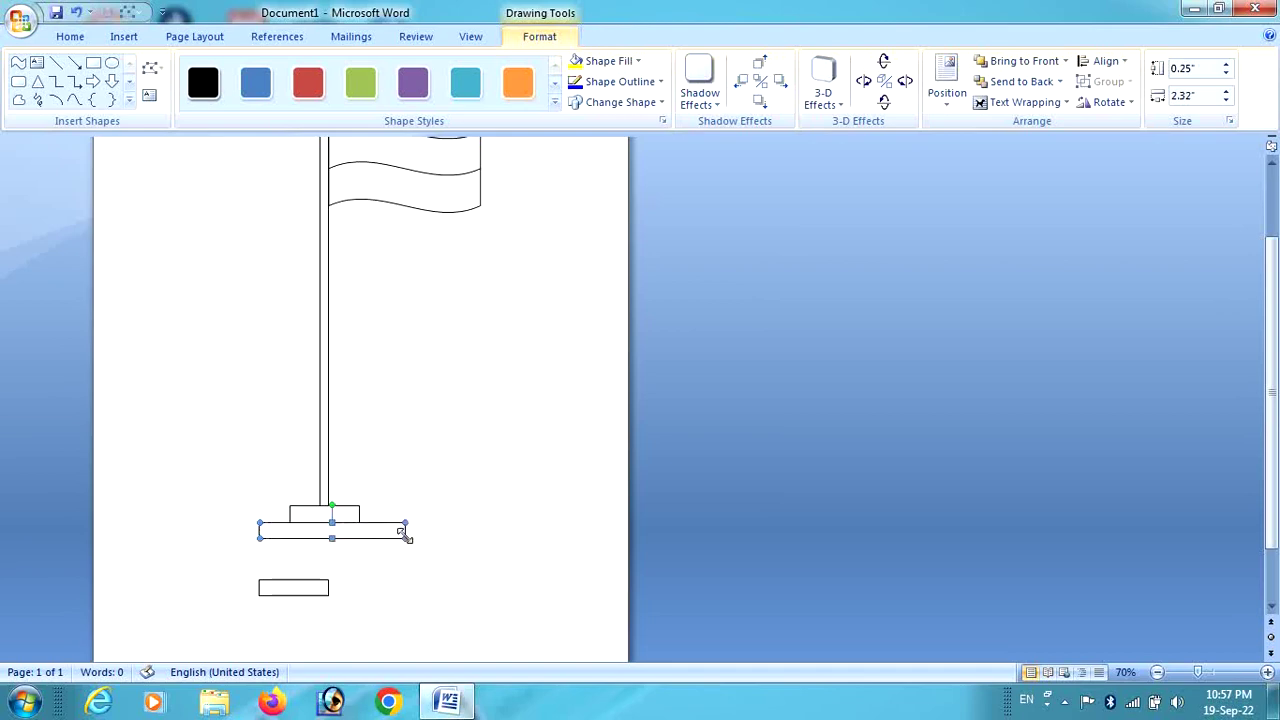
{"action": "key", "text": "ctrl+Left"}
{"action": "key", "text": "ctrl+Left"}
{"action": "key", "text": "ctrl+Left"}
{"action": "key", "text": "ctrl+Left"}
{"action": "key", "text": "ctrl+Left"}
{"action": "key", "text": "ctrl+Left"}
{"action": "key", "text": "ctrl+Left"}
{"action": "key", "text": "ctrl+Left"}
{"action": "key", "text": "ctrl+Left"}
{"action": "key", "text": "ctrl+Left"}
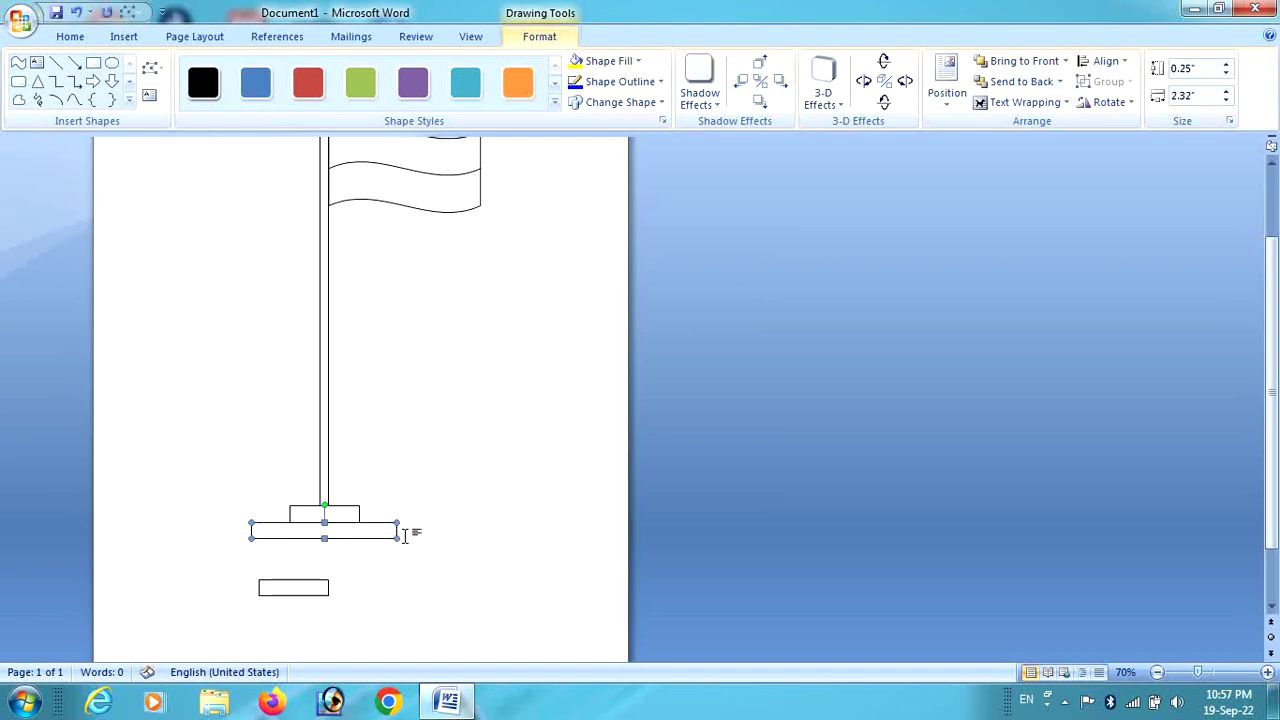
{"action": "left_click", "coordinate": [297, 589]}
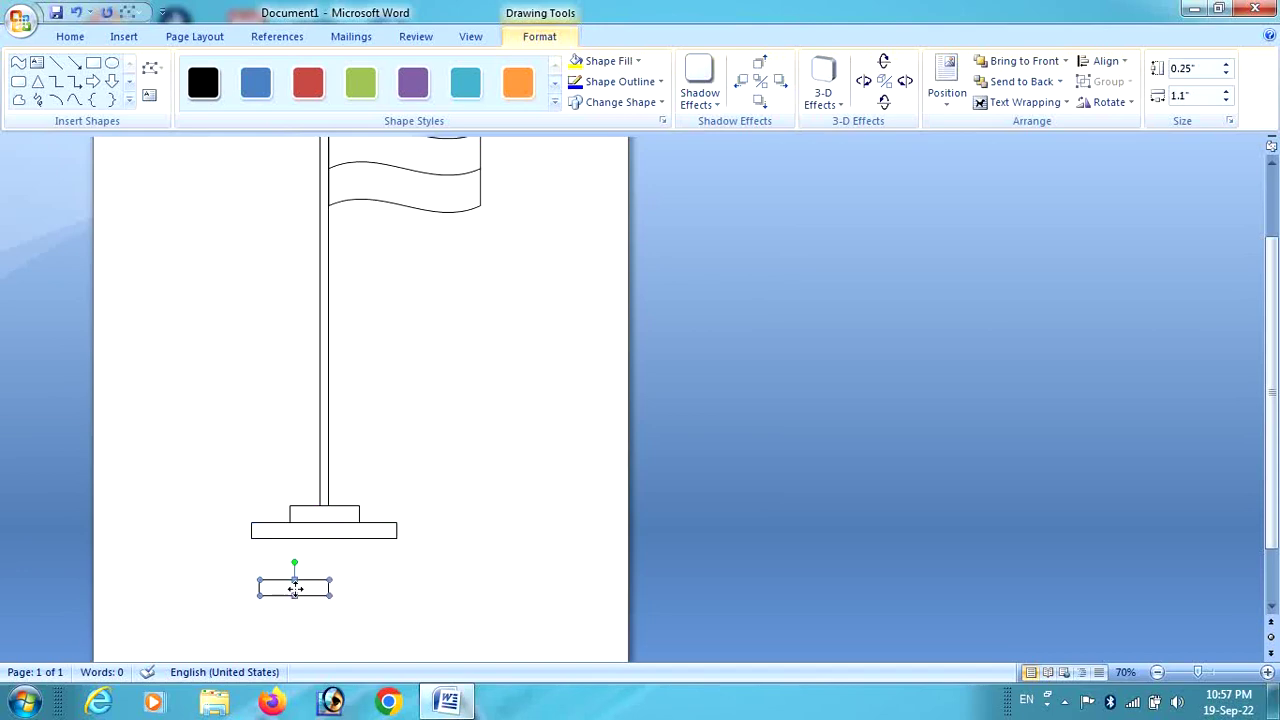
{"action": "mouse_move", "coordinate": [297, 589]}
{"action": "left_mouse_down"}
{"action": "mouse_move", "coordinate": [255, 550]}
{"action": "mouse_move", "coordinate": [438, 555]}
{"action": "left_mouse_up"}
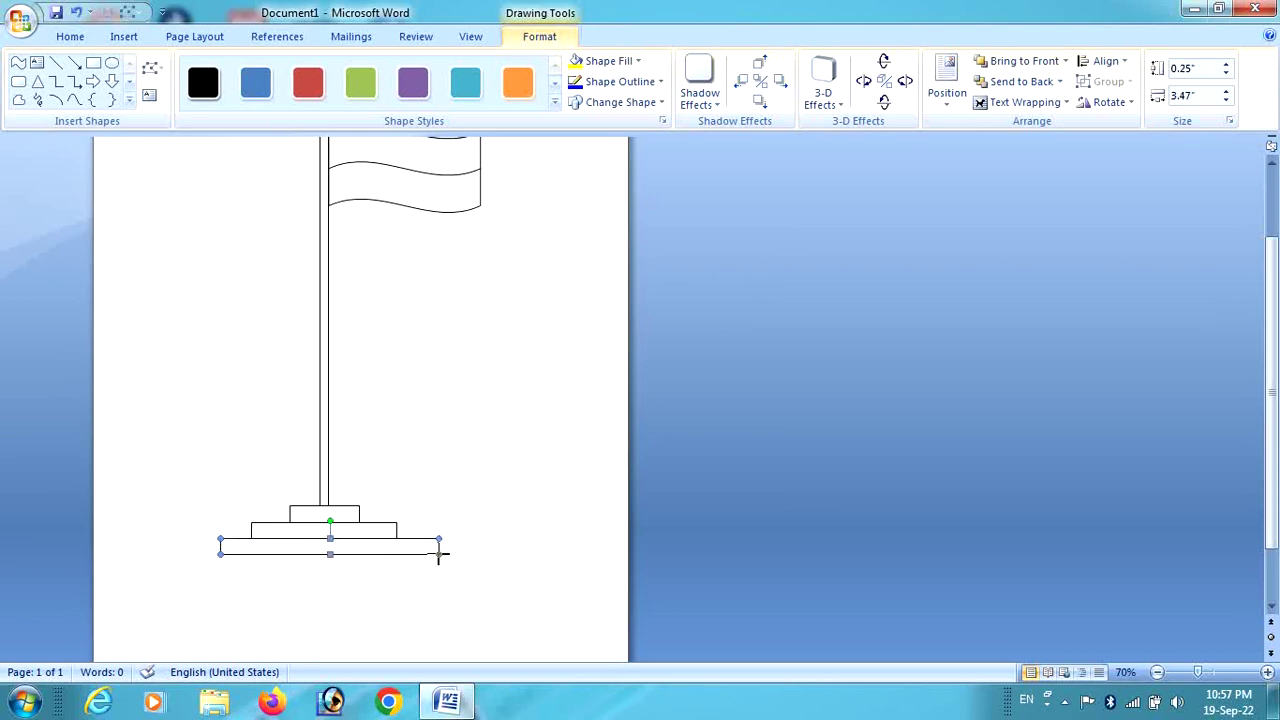
{"action": "key", "text": "Left"}
{"action": "key", "text": "Left"}
{"action": "key", "text": "Left"}
{"action": "left_click", "coordinate": [437, 509]}
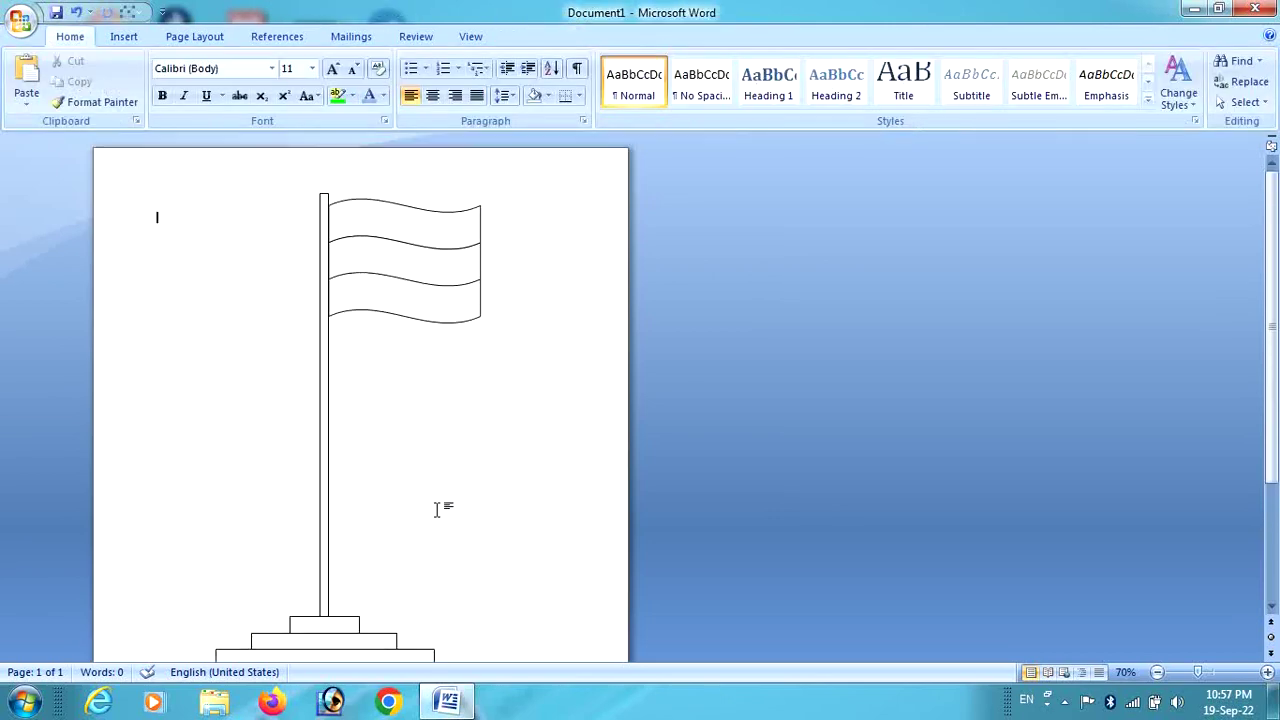
Step: Raise the bottom step so it sits snugly under the middle step
{"action": "scroll", "coordinate": [437, 509], "scroll_direction": "down", "scroll_amount": 2}
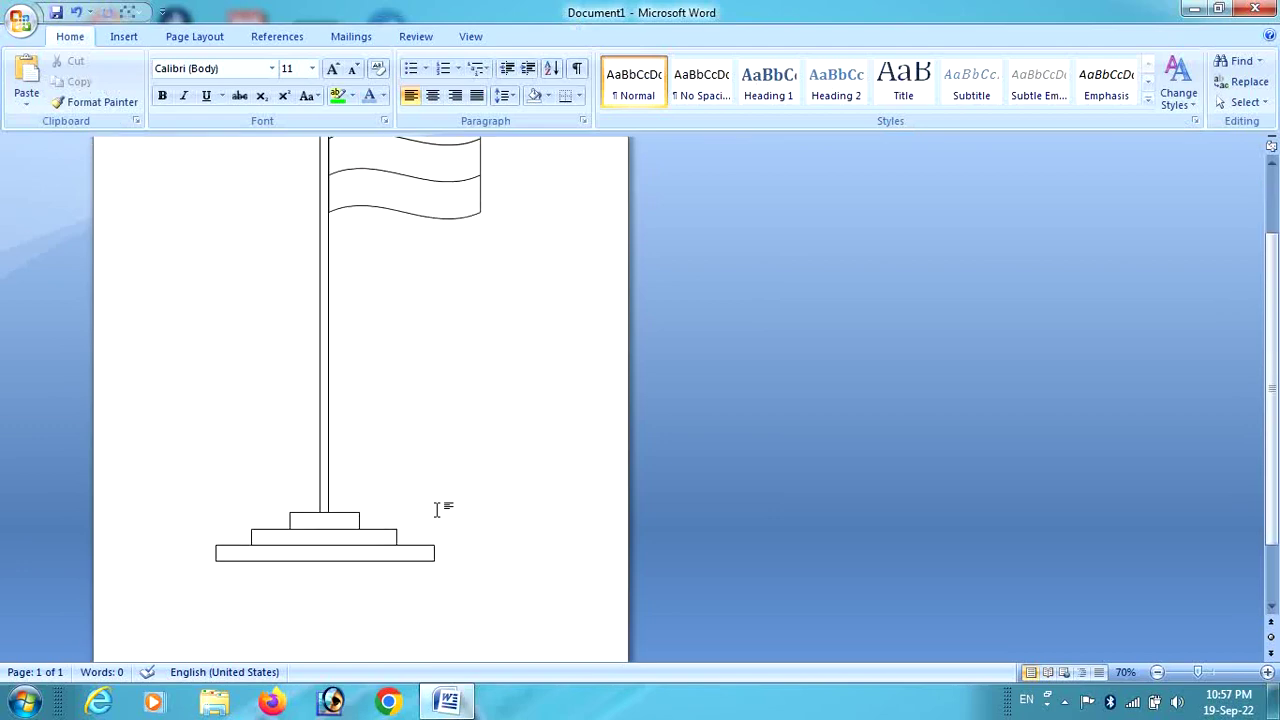
{"action": "left_click", "coordinate": [348, 556]}
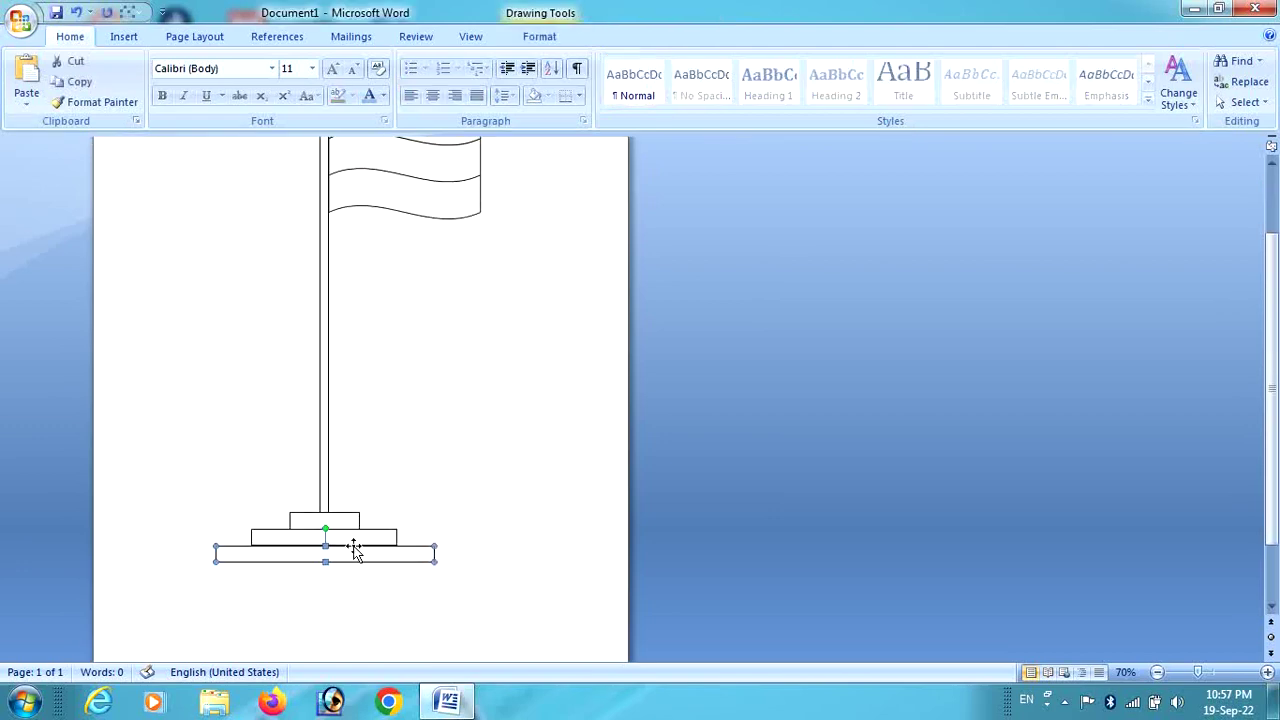
{"action": "left_click_drag", "start_coordinate": [354, 548], "coordinate": [354, 548]}
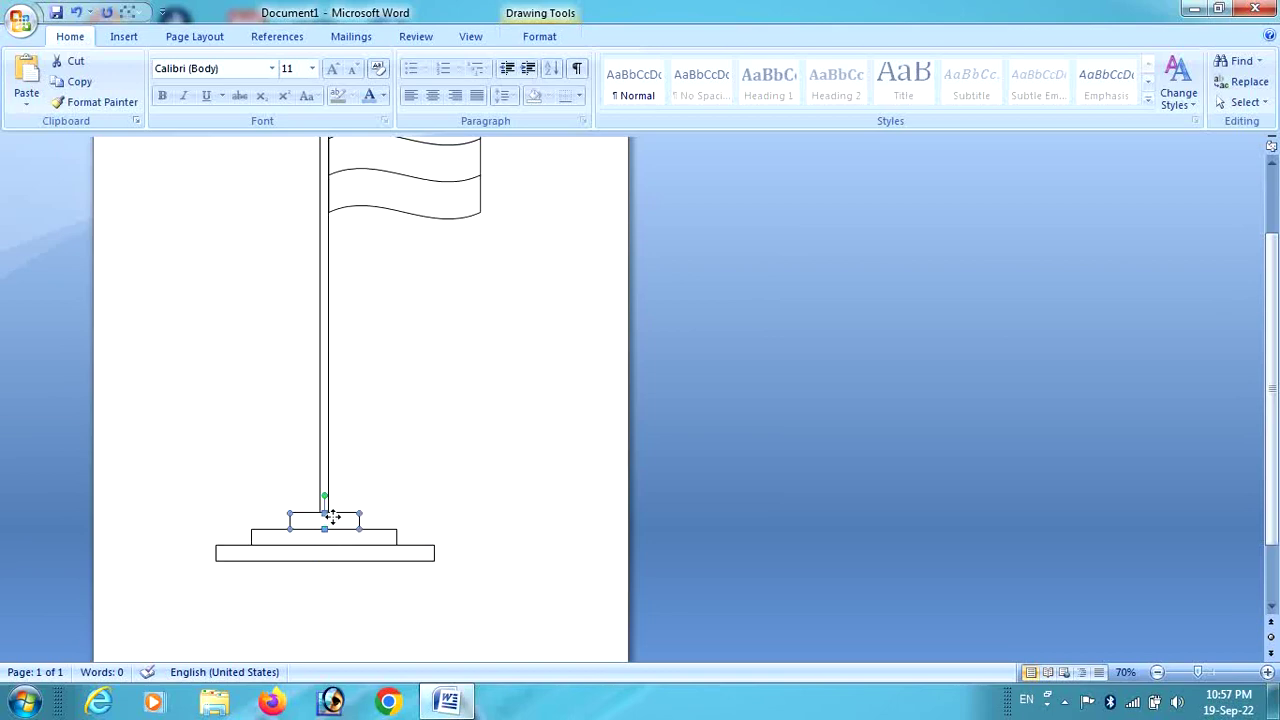
{"action": "scroll", "coordinate": [297, 392], "scroll_direction": "up", "scroll_amount": 1}
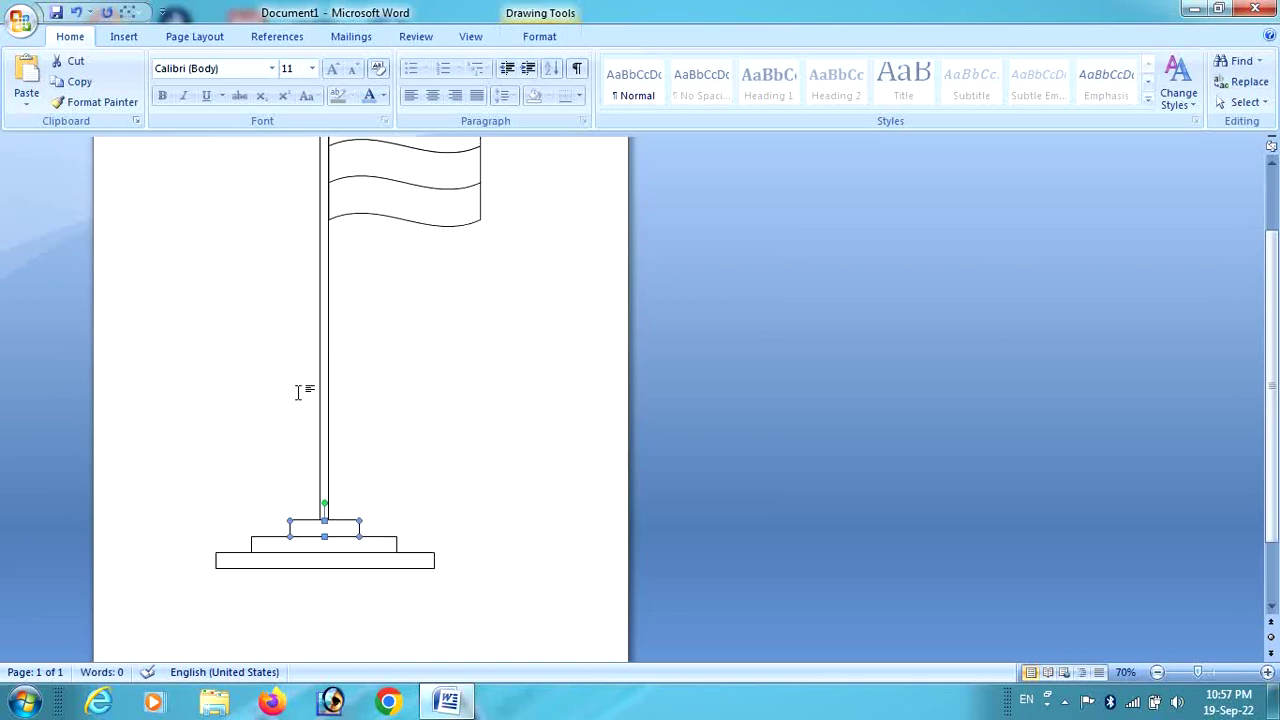
{"action": "scroll", "coordinate": [297, 392], "scroll_direction": "up", "scroll_amount": 2}
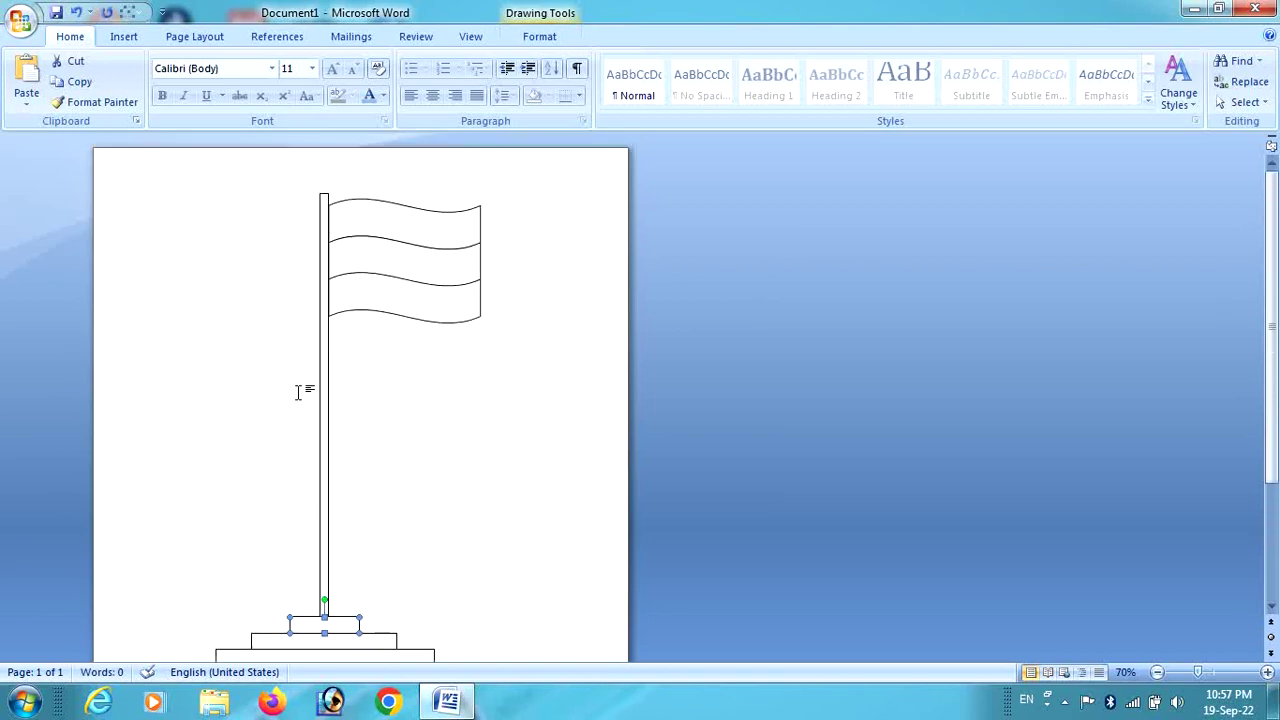
{"action": "left_click", "coordinate": [410, 268]}
Step: Draw a 24-Point Star beside the pole and give it deep, spike-like points
{"action": "left_click", "coordinate": [438, 426]}
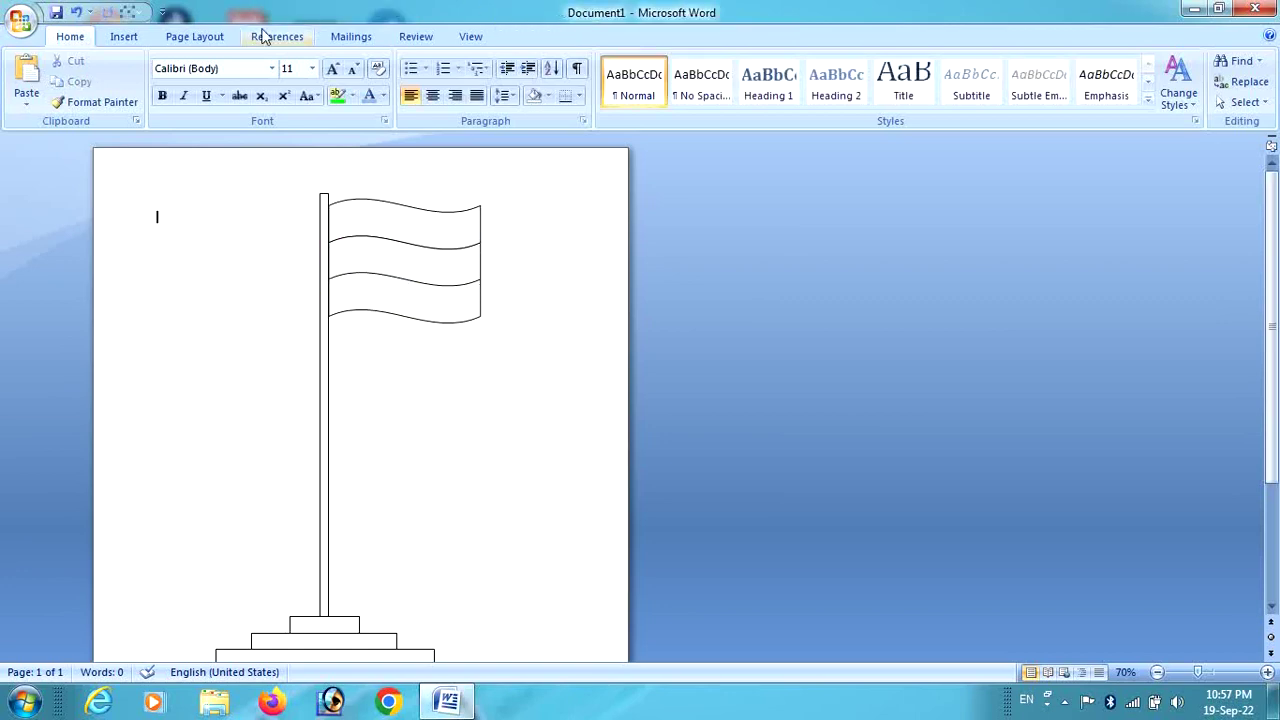
{"action": "left_click", "coordinate": [133, 37]}
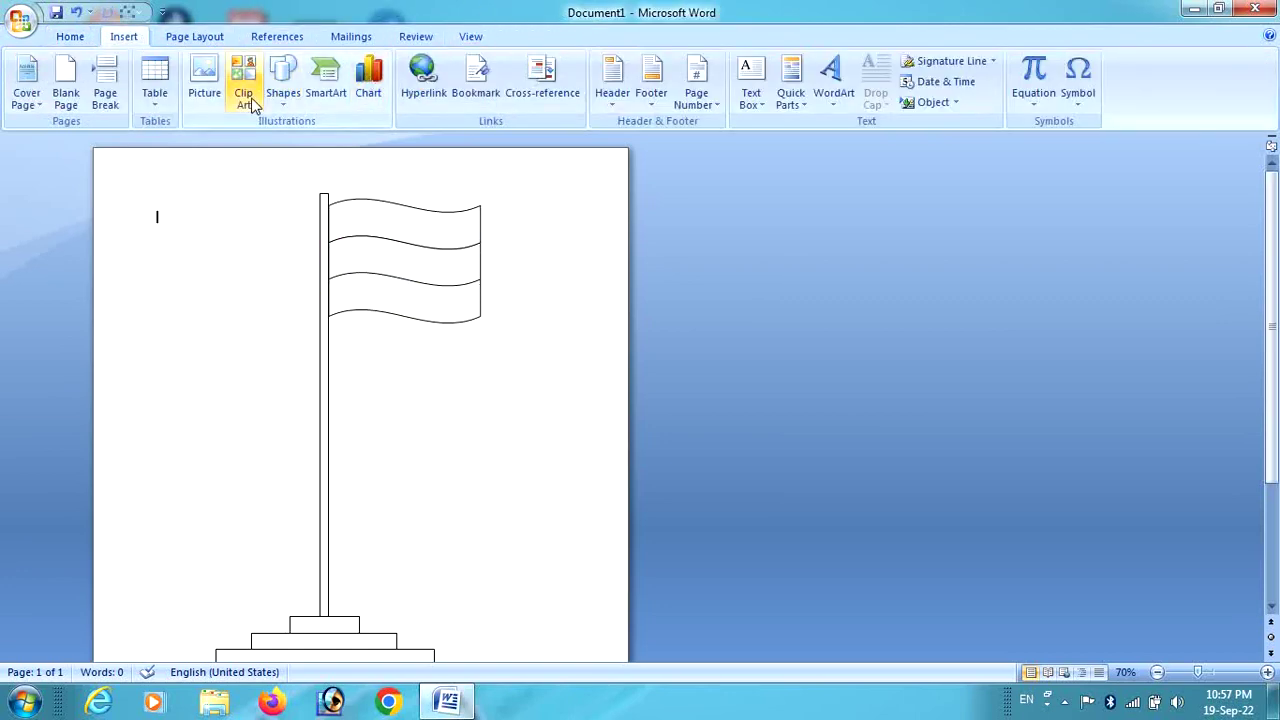
{"action": "left_click", "coordinate": [284, 85]}
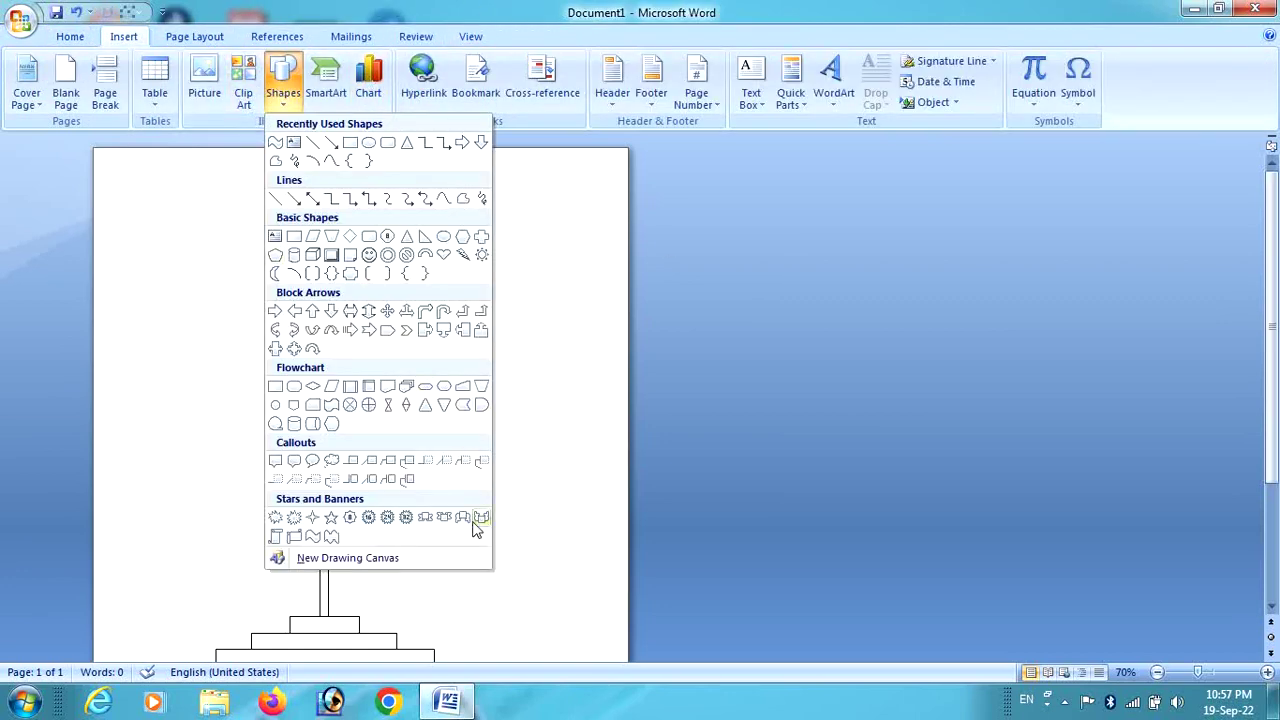
{"action": "left_click", "coordinate": [390, 518]}
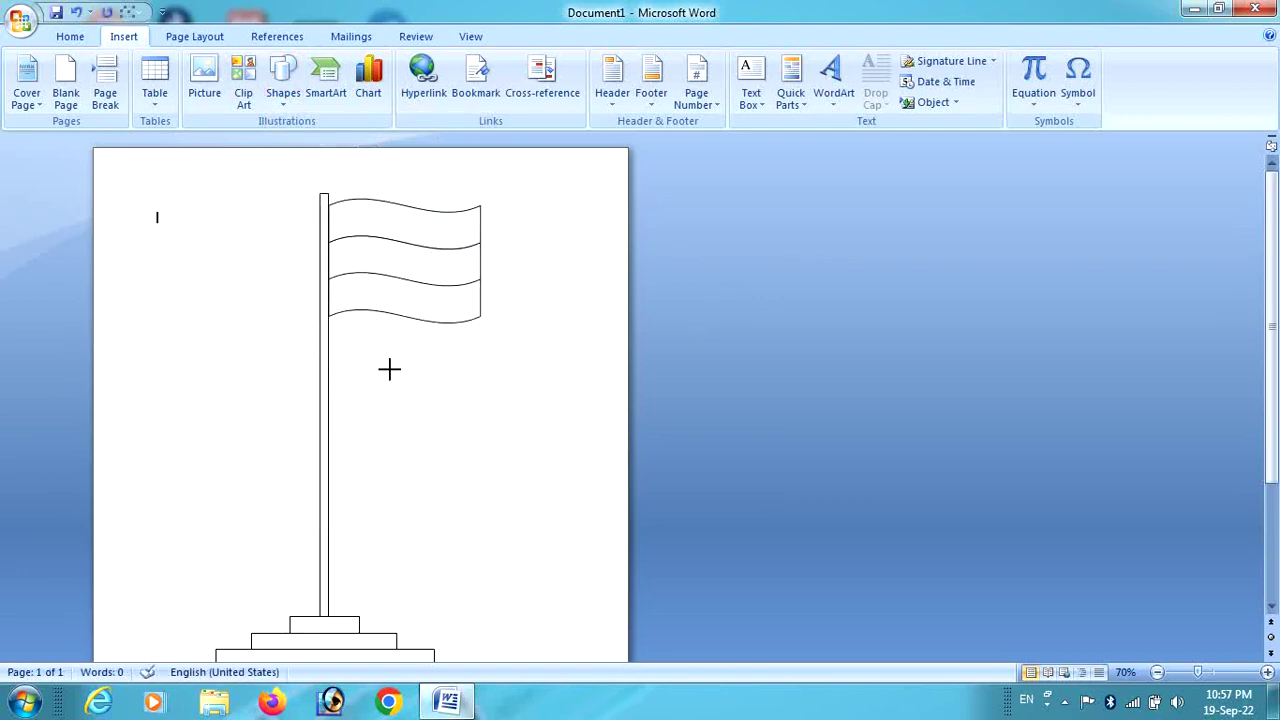
{"action": "left_click_drag", "start_coordinate": [385, 362], "coordinate": [489, 467]}
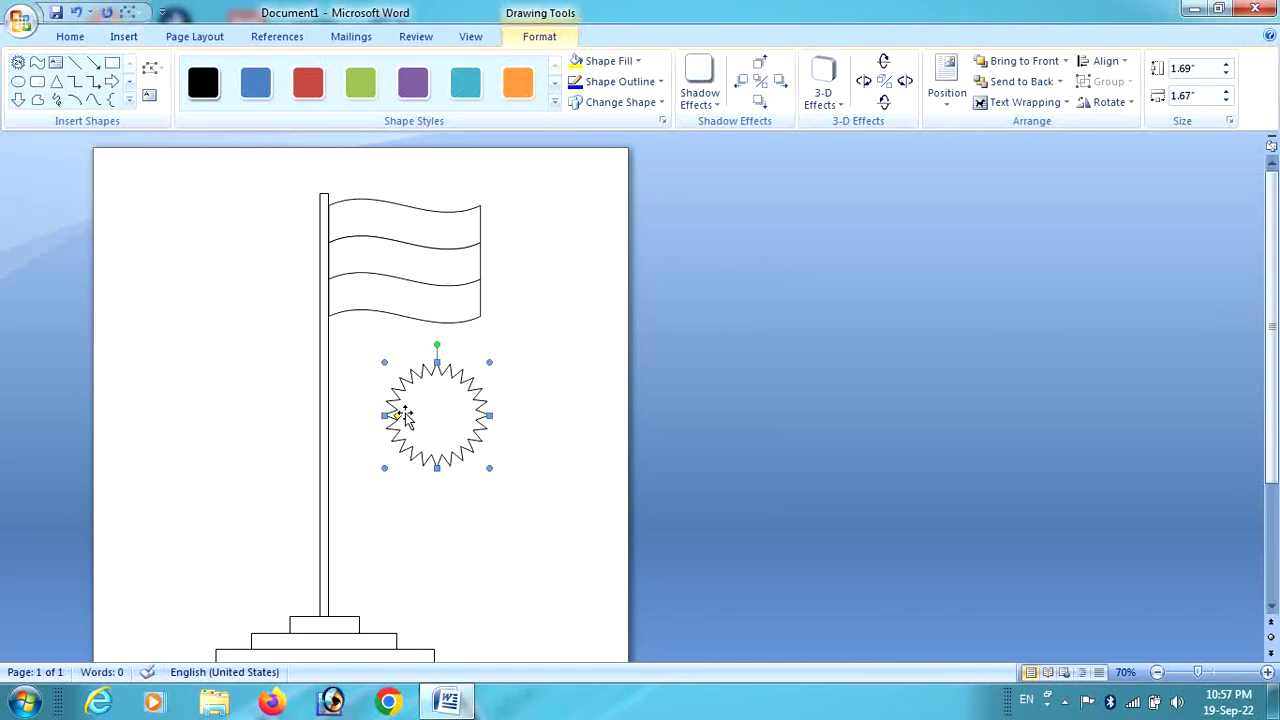
{"action": "left_click_drag", "start_coordinate": [396, 416], "coordinate": [437, 418]}
{"action": "left_click_drag", "start_coordinate": [437, 418], "coordinate": [437, 416]}
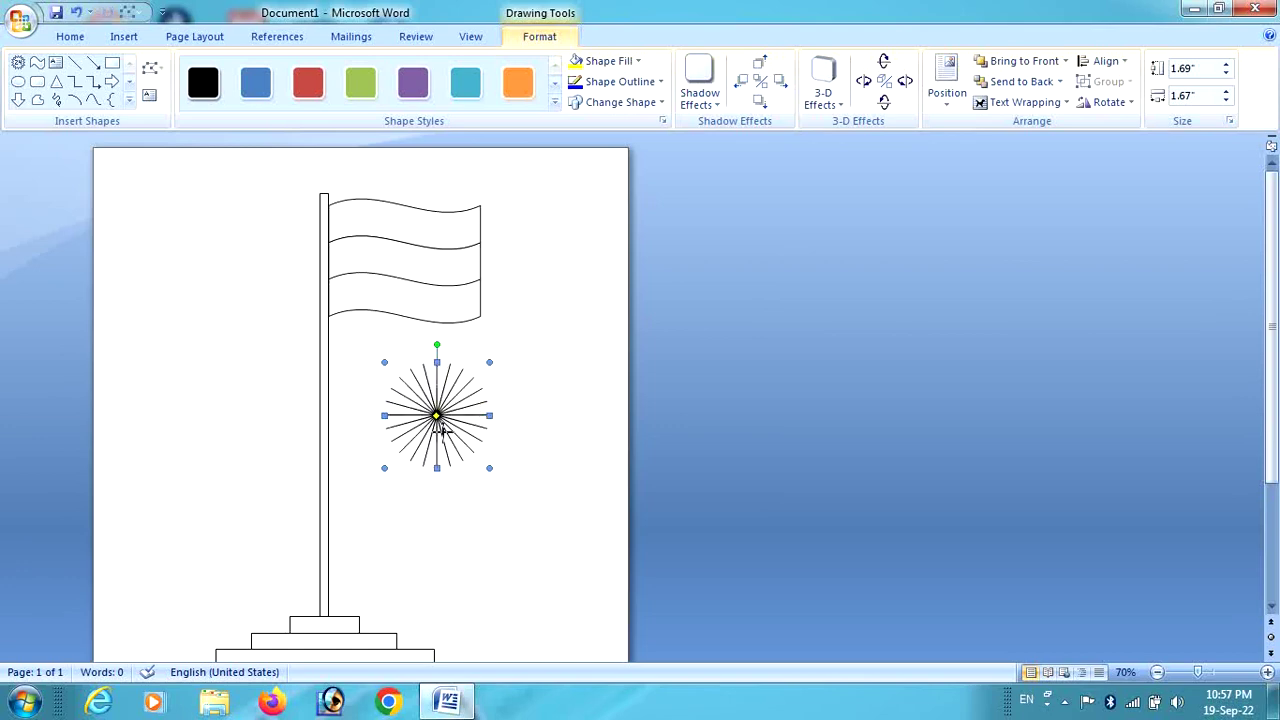
Step: Shrink the sunburst to 0.4" high by 0.4" wide
{"action": "left_click_drag", "start_coordinate": [441, 429], "coordinate": [414, 441]}
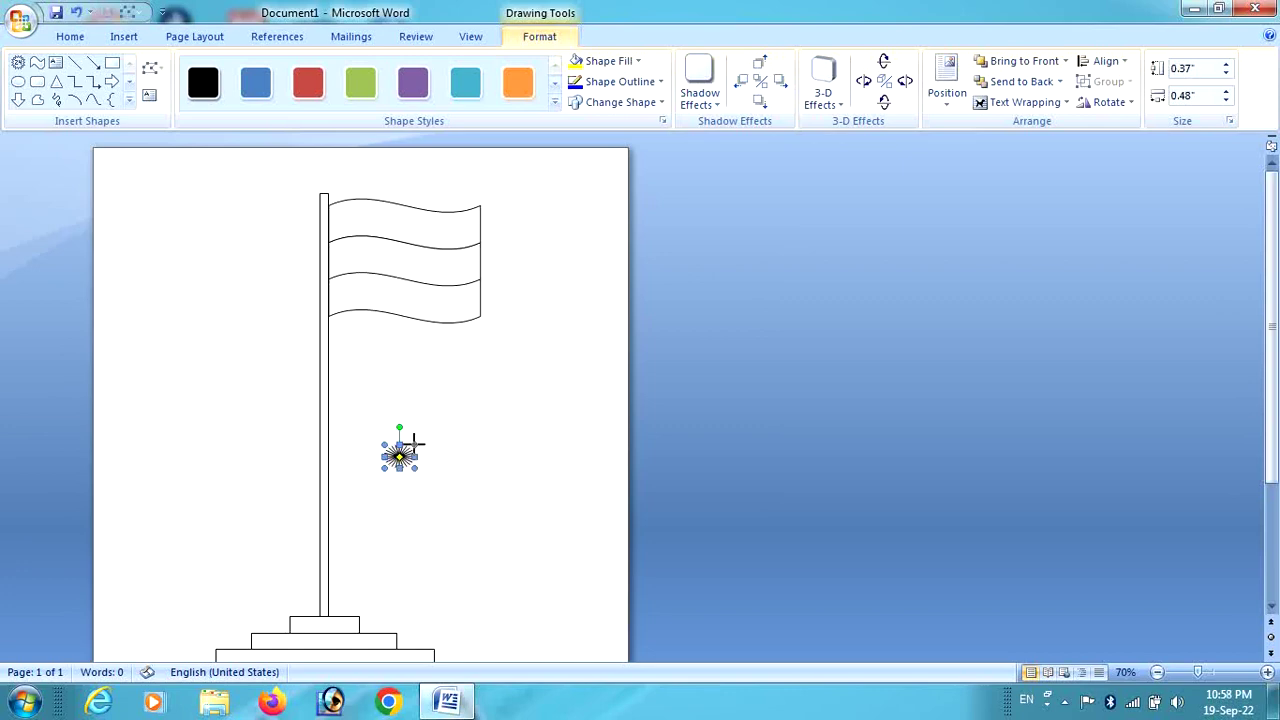
{"action": "left_click", "coordinate": [1226, 74]}
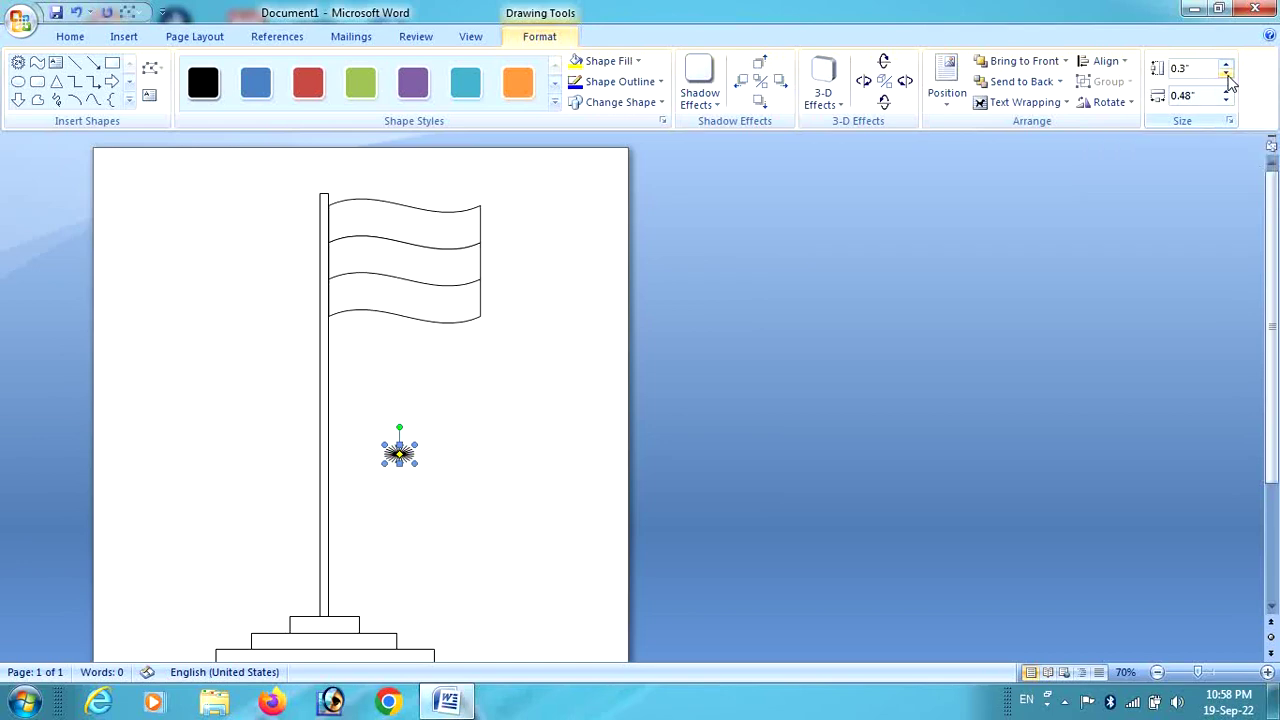
{"action": "left_click", "coordinate": [1227, 64]}
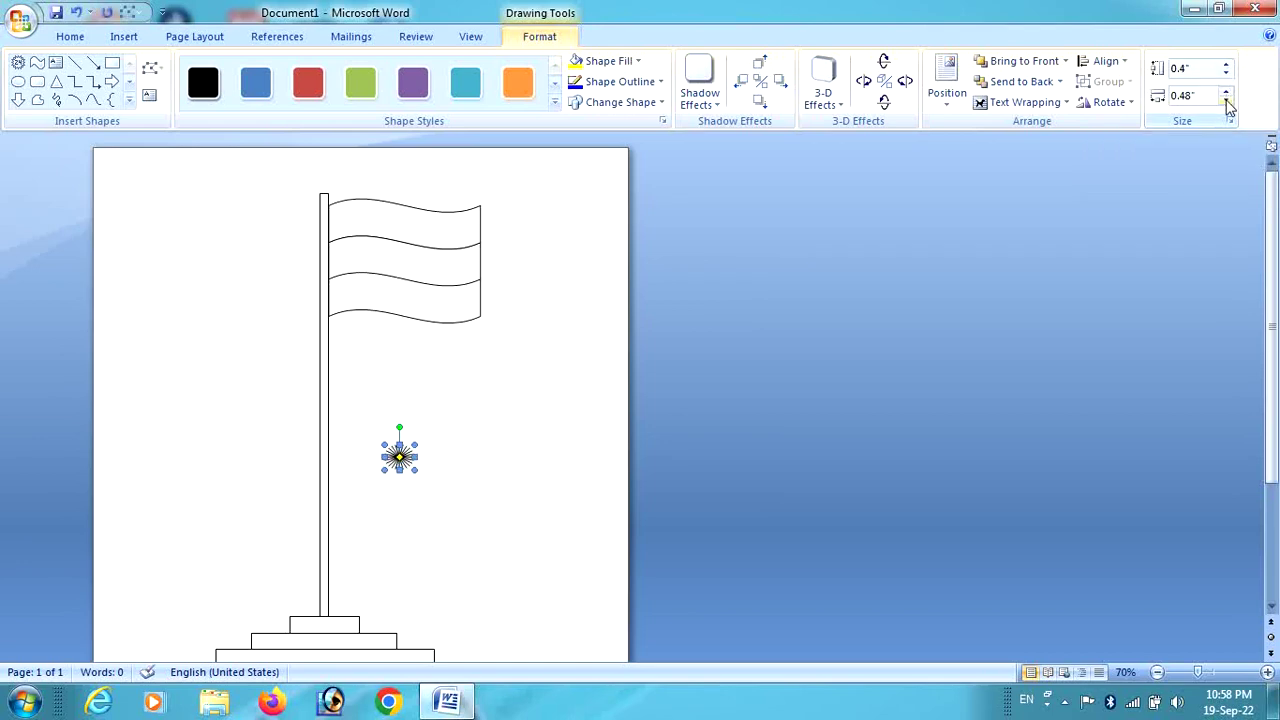
{"action": "left_click", "coordinate": [1226, 100]}
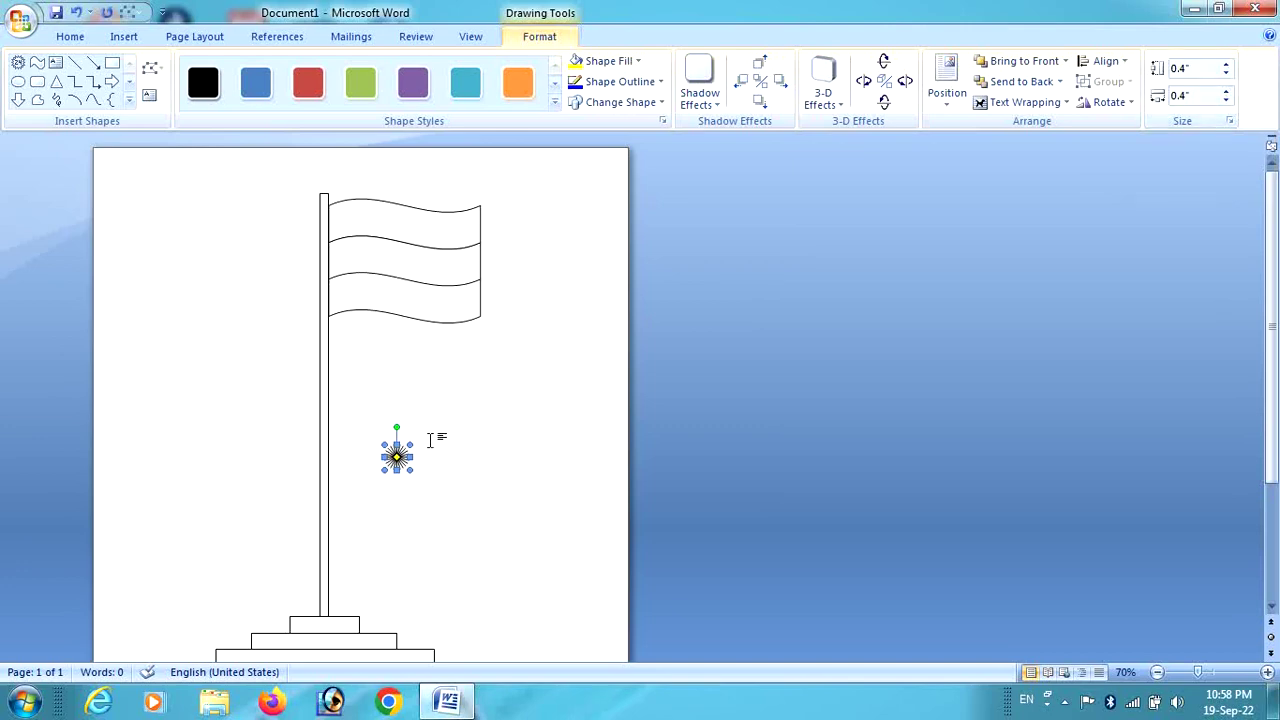
Step: Move the sunburst into the flag's middle stripe and centre it
{"action": "left_click_drag", "start_coordinate": [408, 354], "coordinate": [404, 262]}
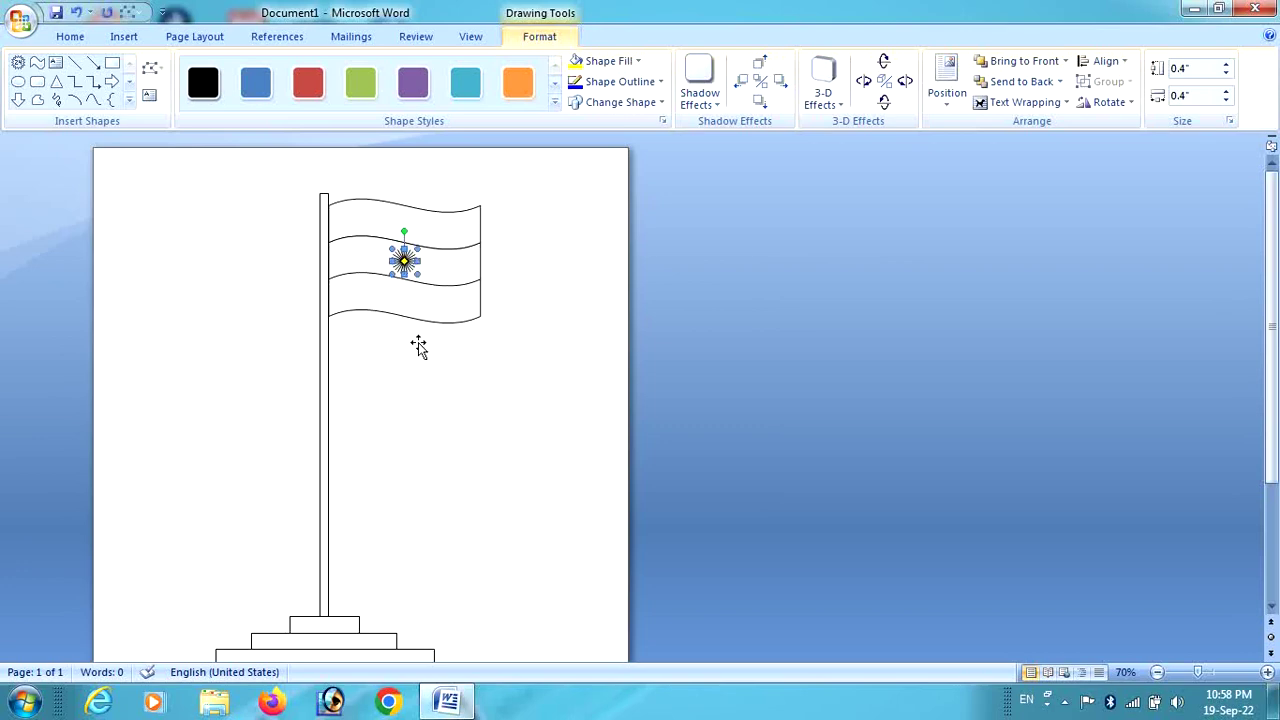
{"action": "left_click", "coordinate": [421, 390]}
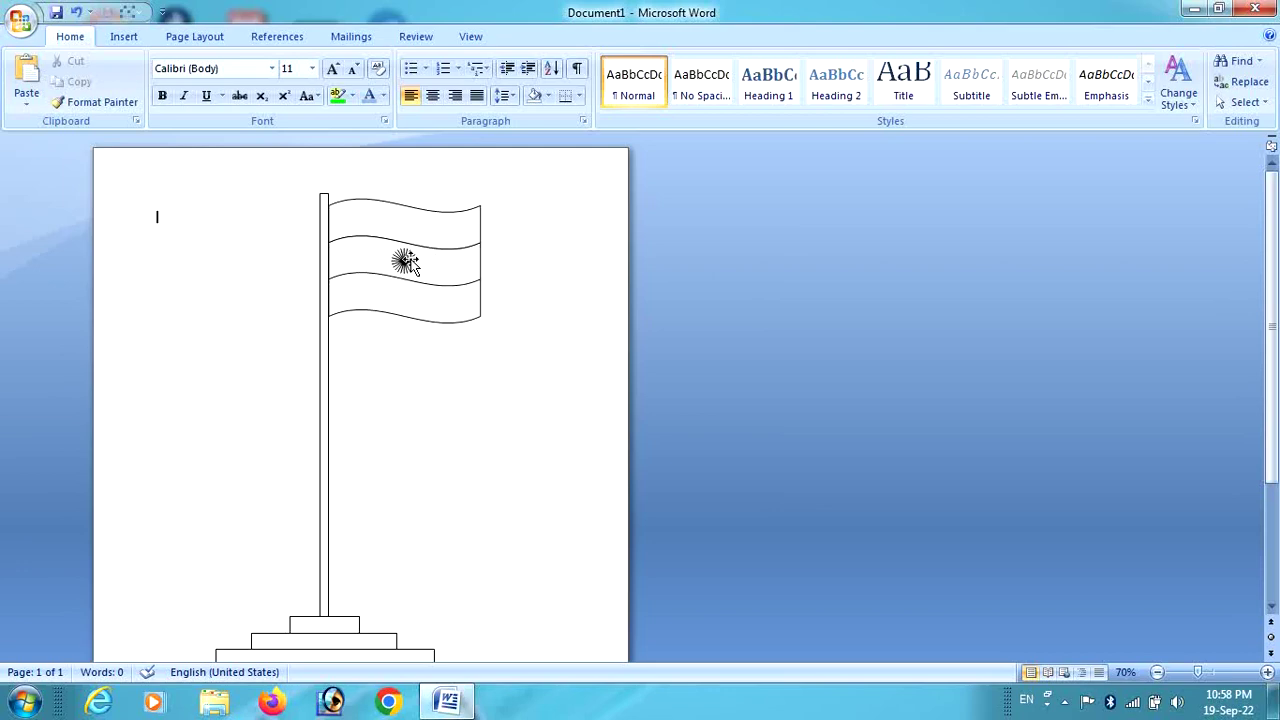
{"action": "left_click", "coordinate": [407, 262]}
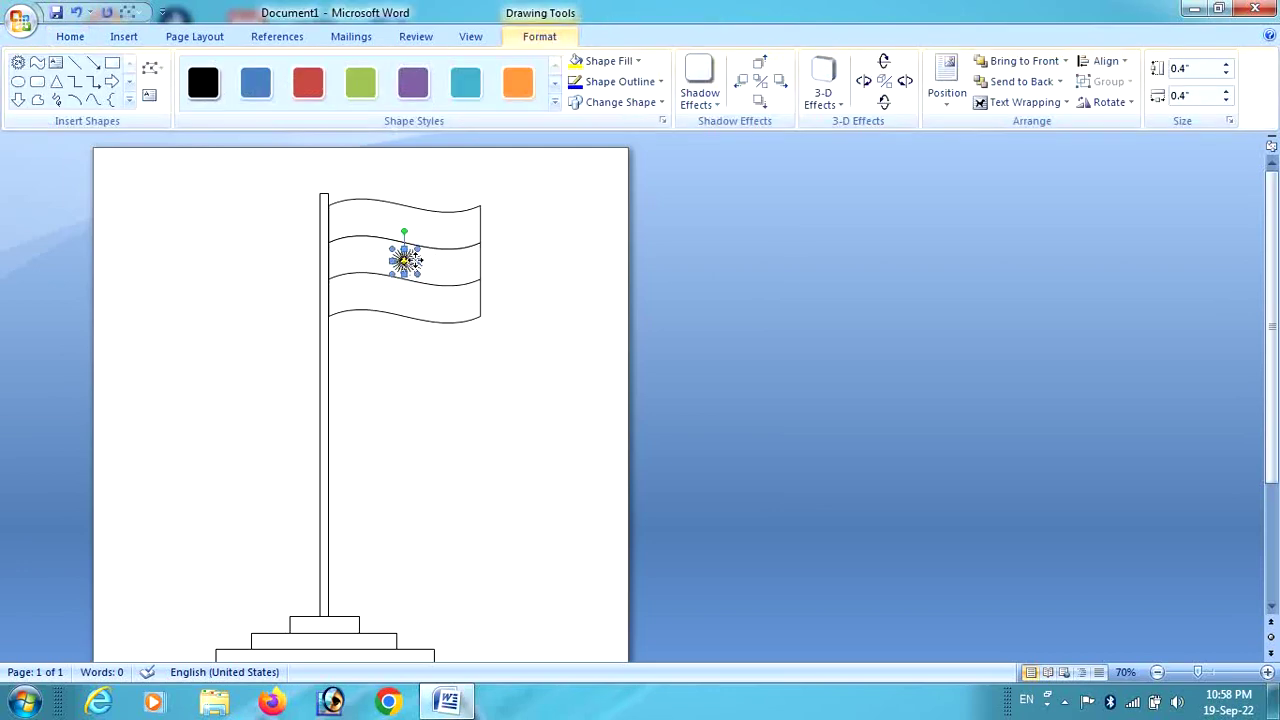
{"action": "left_click_drag", "start_coordinate": [417, 261], "coordinate": [419, 261]}
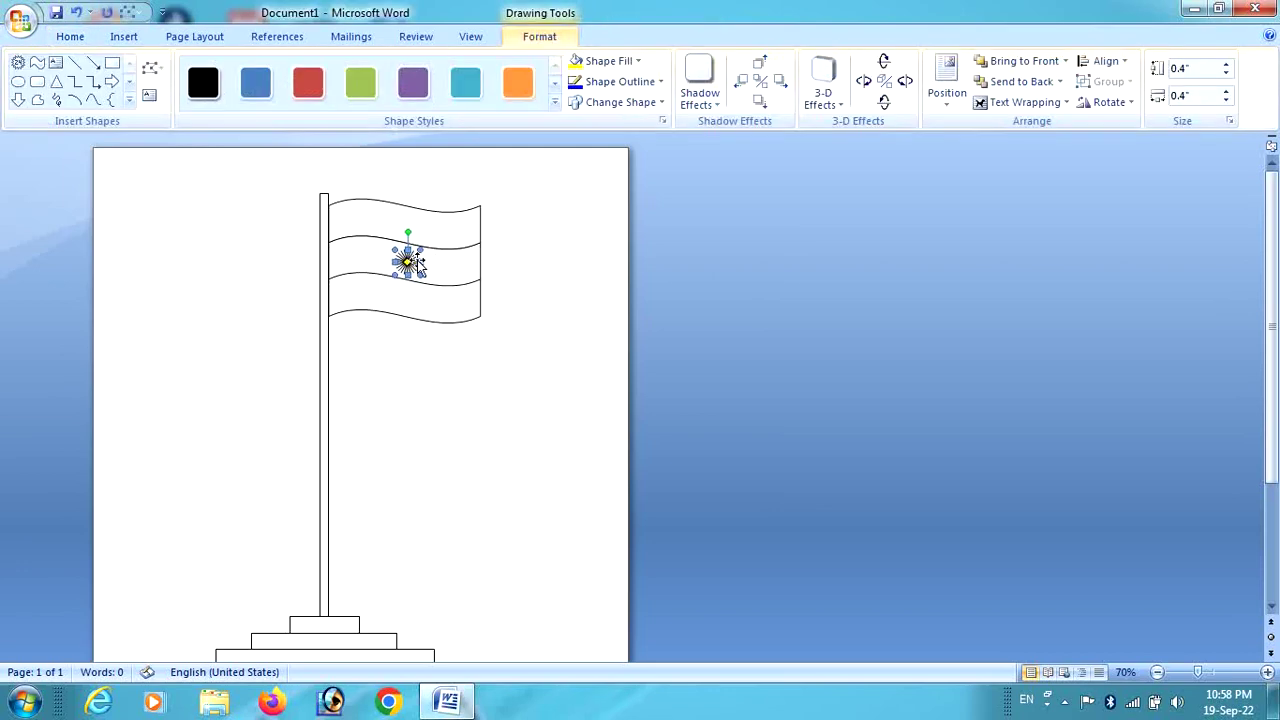
{"action": "left_click", "coordinate": [424, 380]}
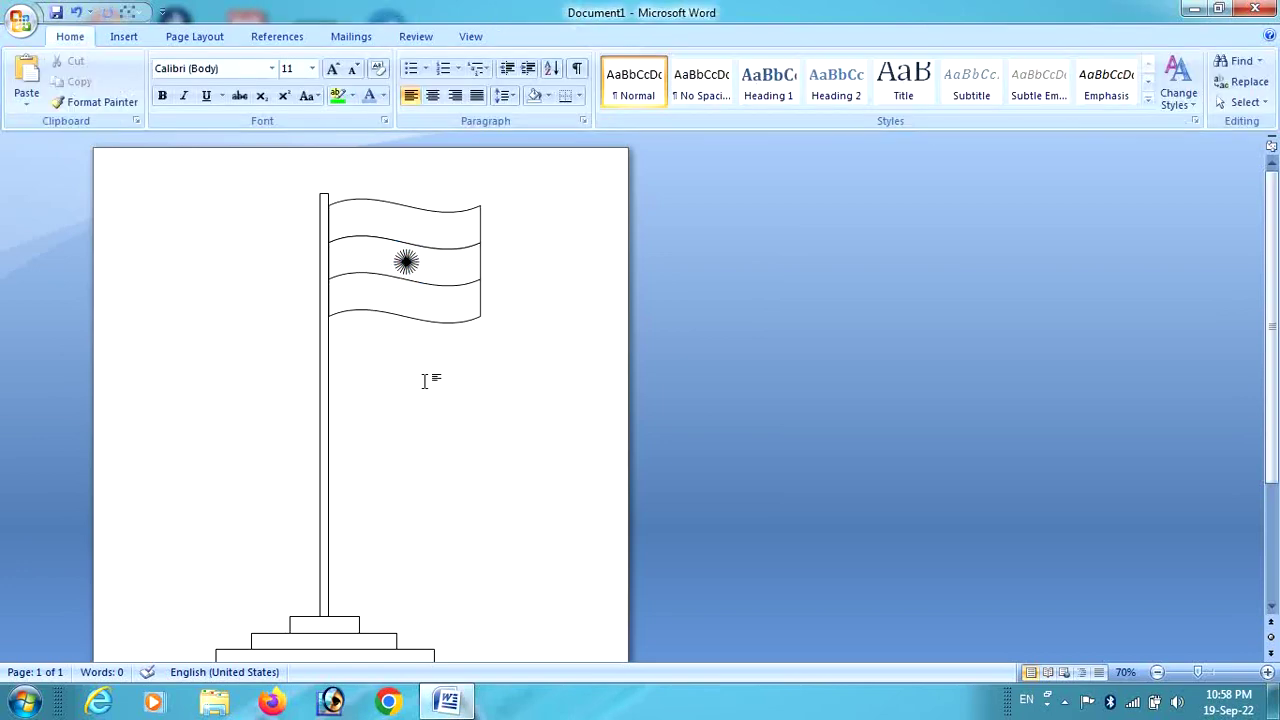
{"action": "left_click", "coordinate": [366, 216]}
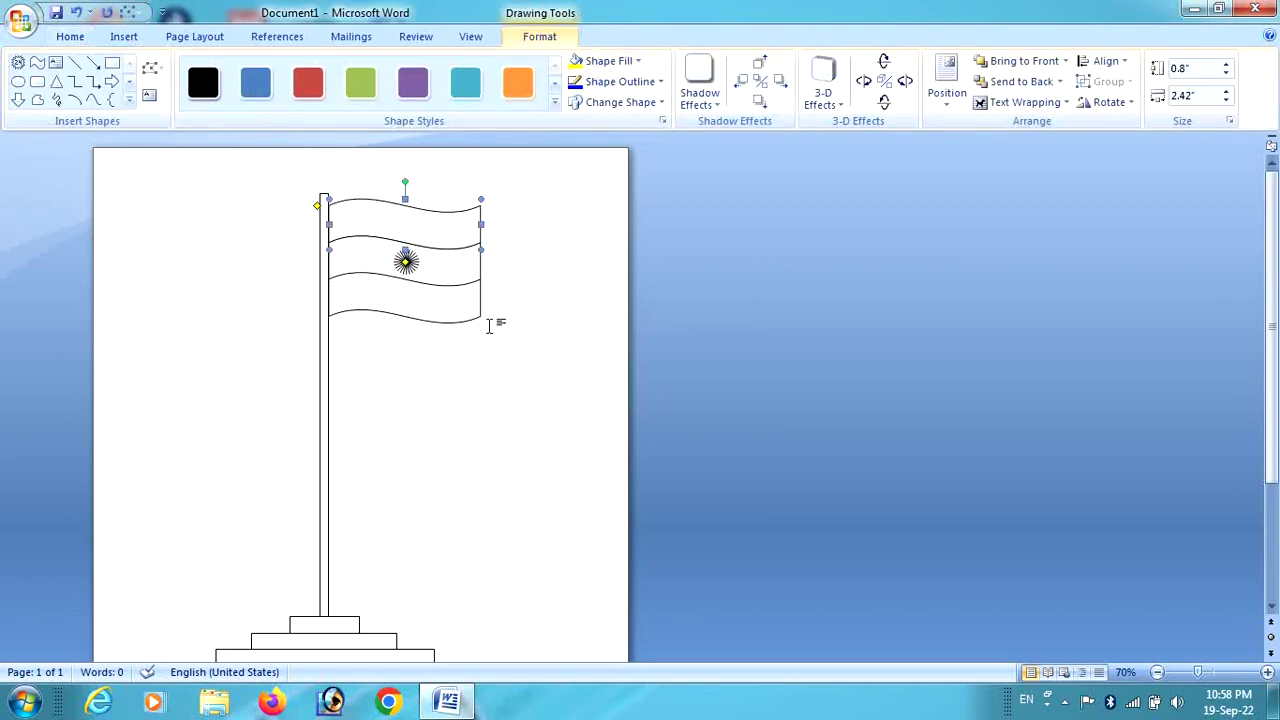
Step: Zoom in and fill the flag's top band orange from More Fill Colors
{"action": "left_click", "coordinate": [1266, 672]}
{"action": "left_click", "coordinate": [1266, 672]}
{"action": "left_click", "coordinate": [1266, 672]}
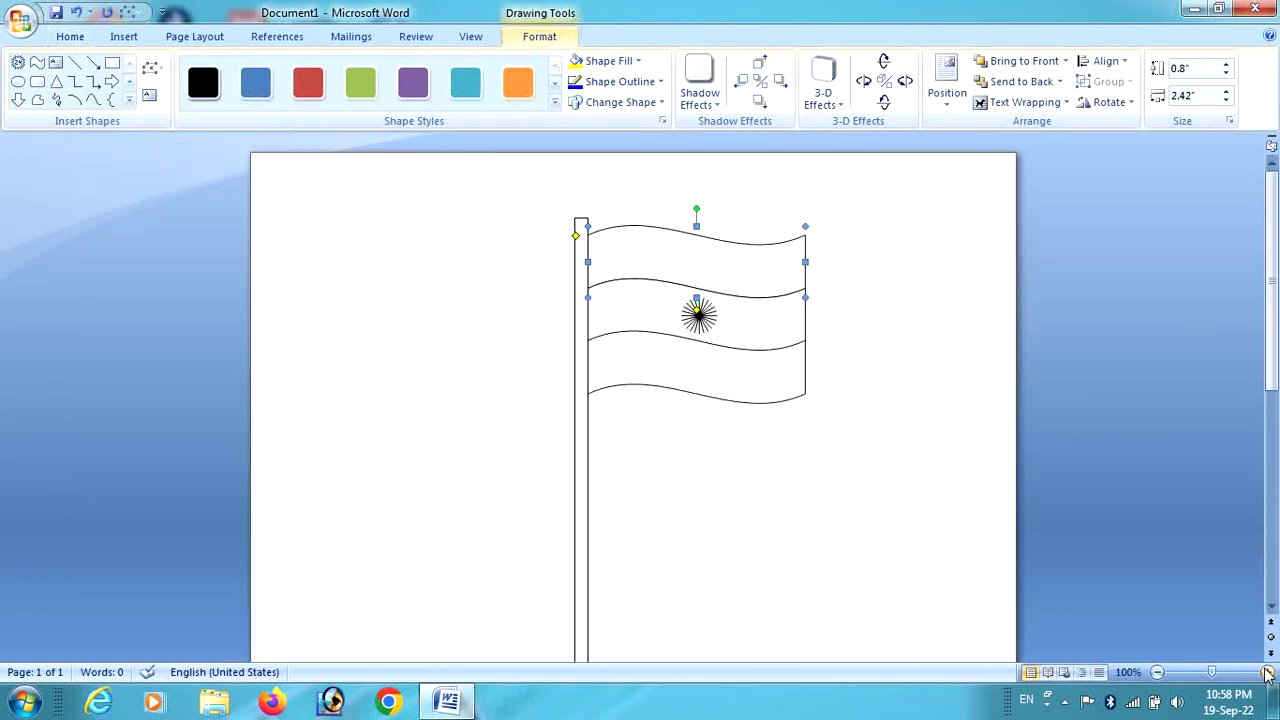
{"action": "left_click", "coordinate": [1266, 672]}
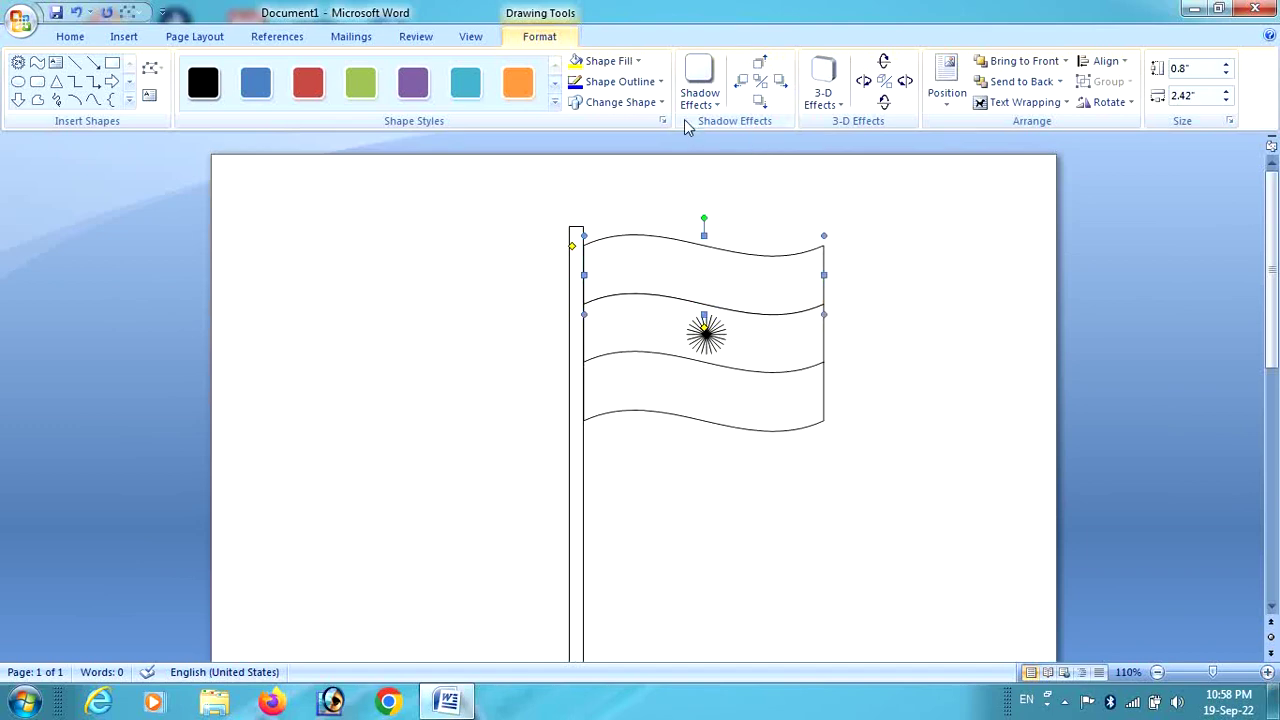
{"action": "left_click", "coordinate": [603, 61]}
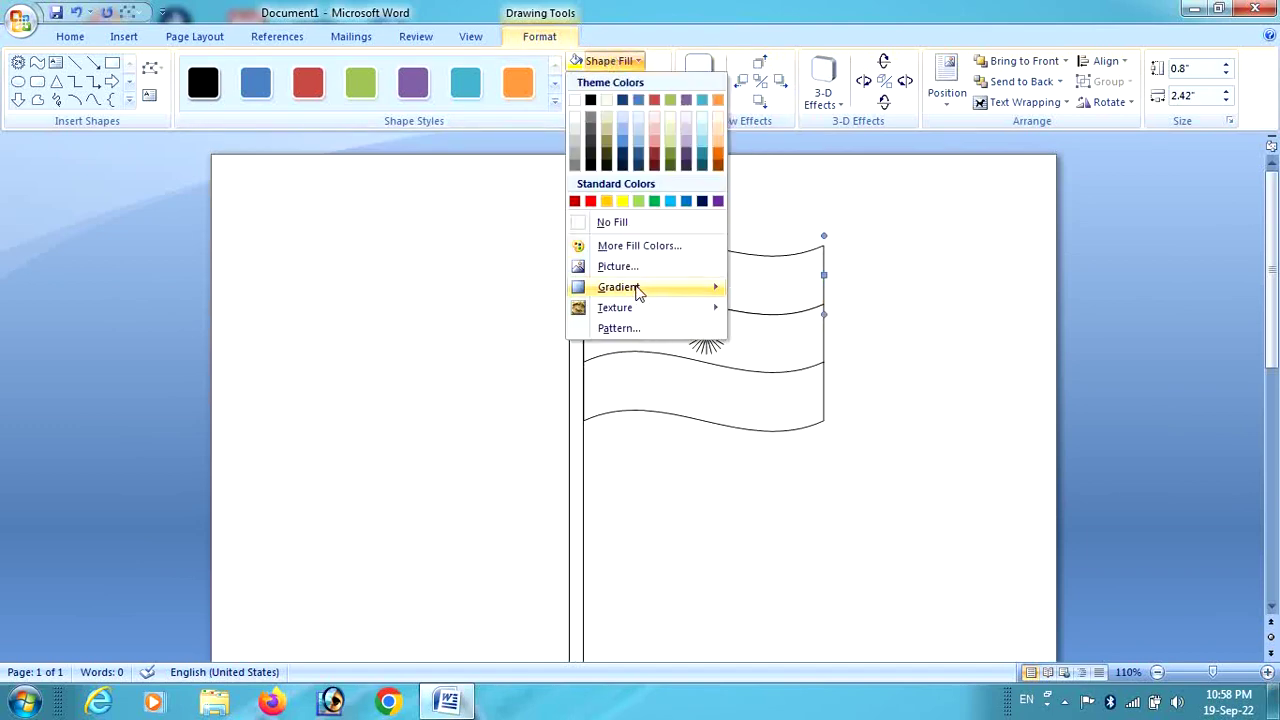
{"action": "left_click", "coordinate": [647, 247]}
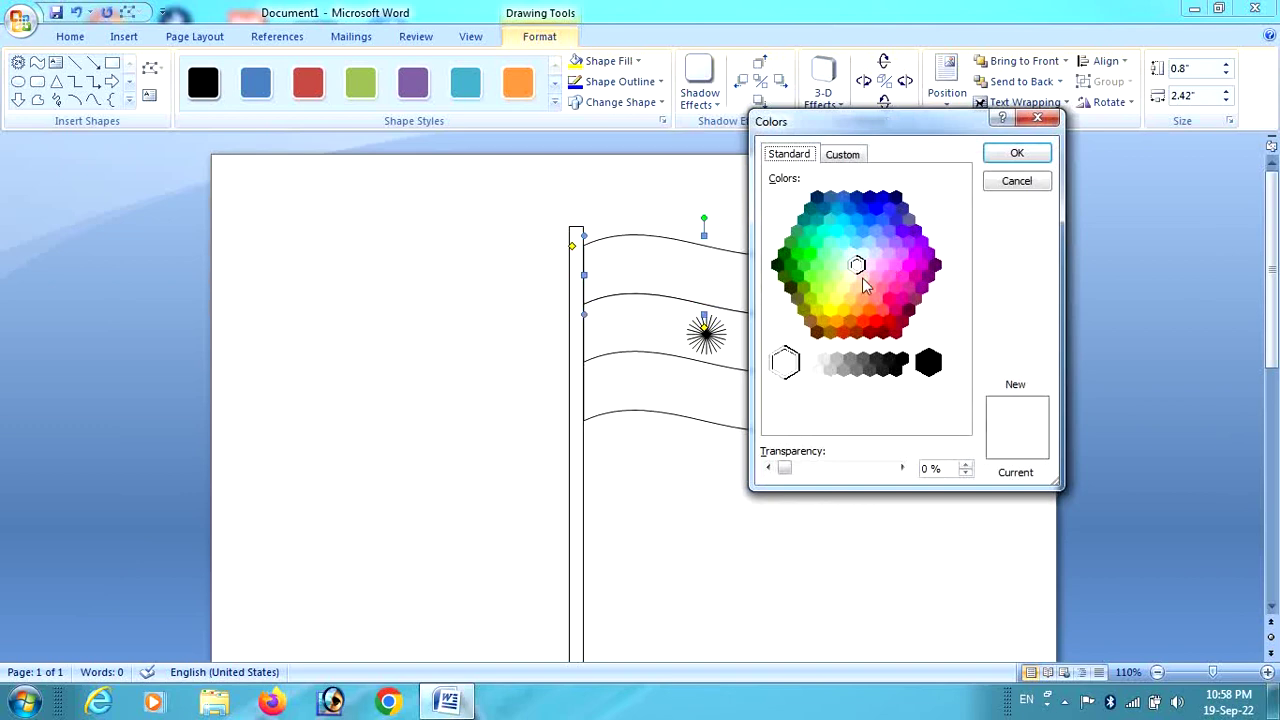
{"action": "left_click", "coordinate": [870, 311]}
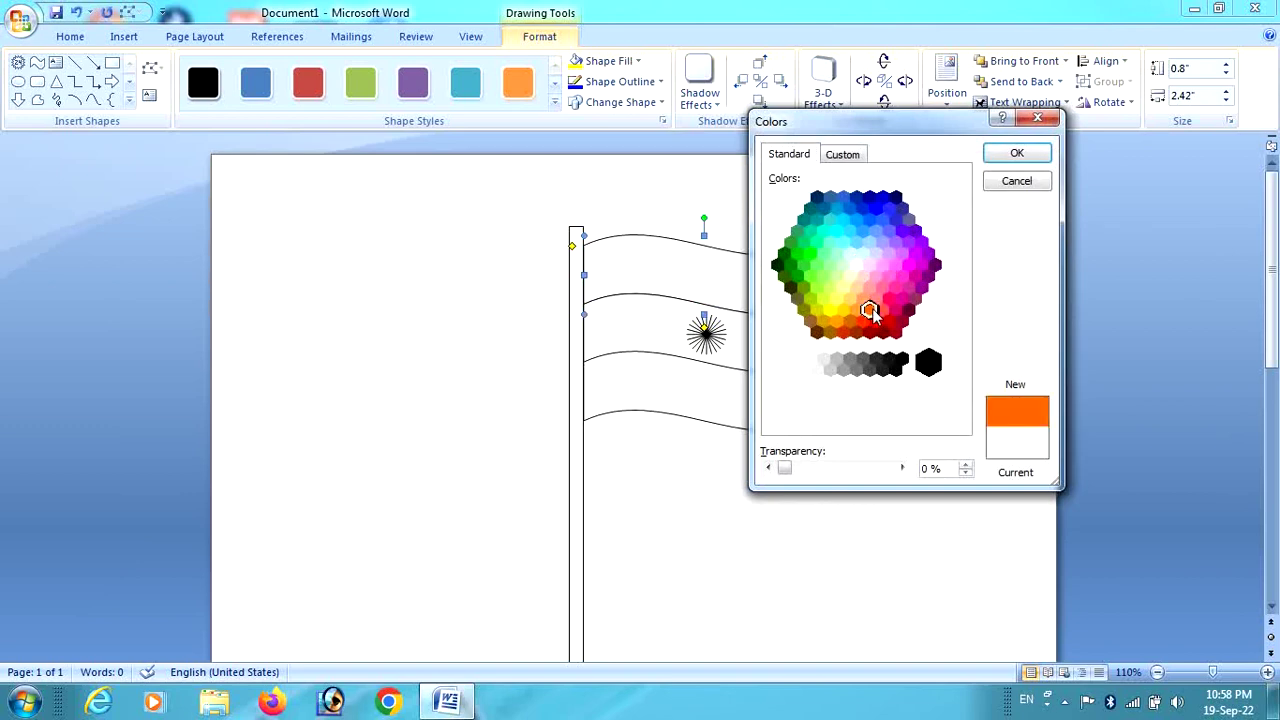
{"action": "left_click", "coordinate": [1016, 155]}
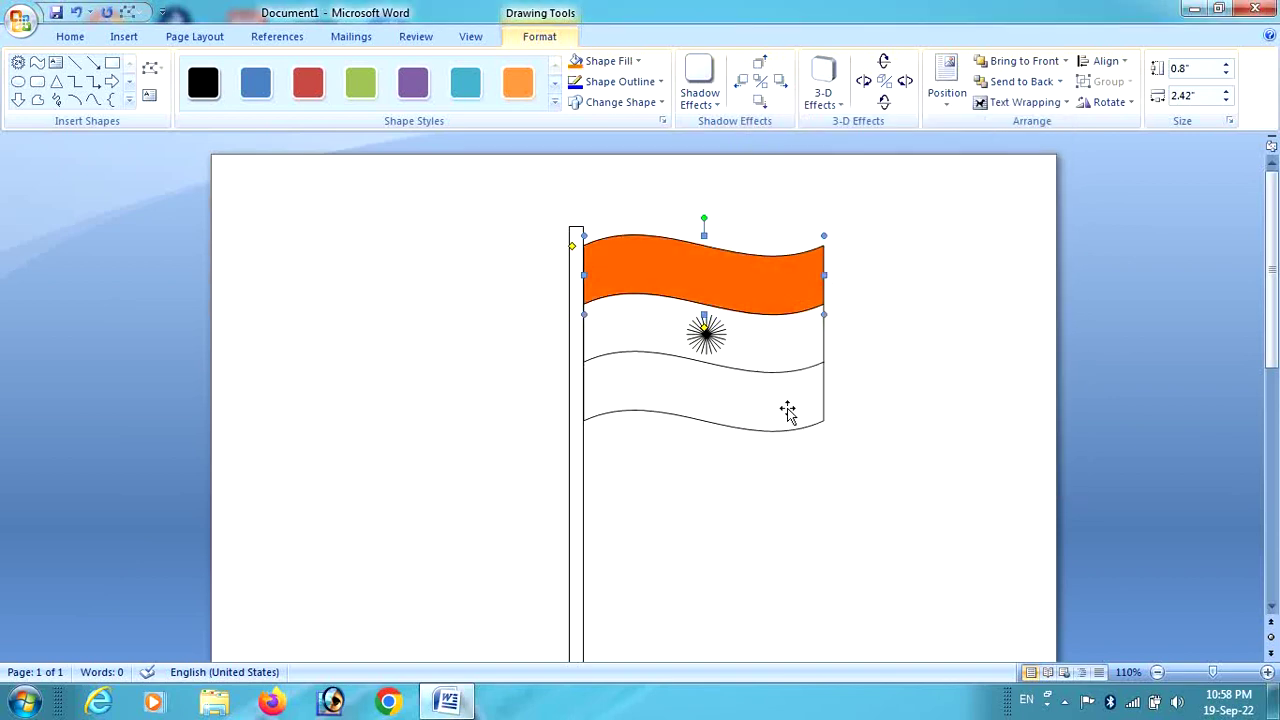
Step: Fill the flag's bottom band green
{"action": "left_click", "coordinate": [790, 414]}
{"action": "left_click", "coordinate": [637, 61]}
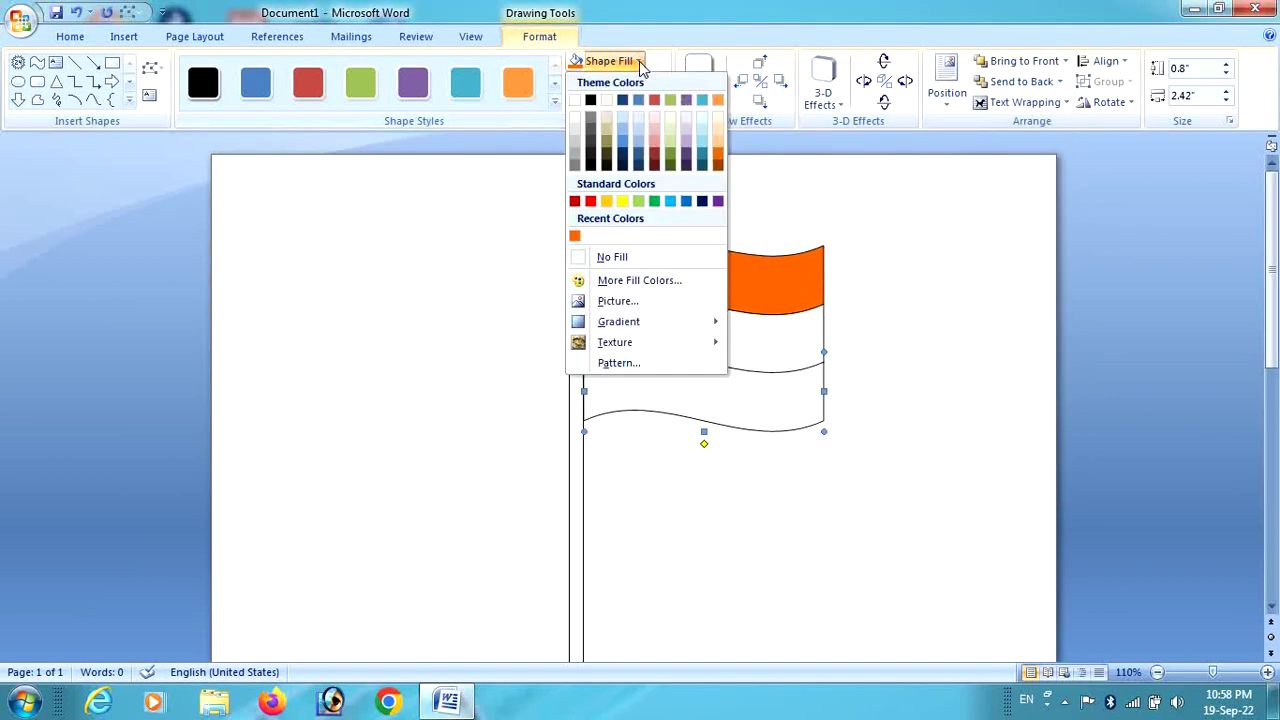
{"action": "left_click", "coordinate": [654, 203]}
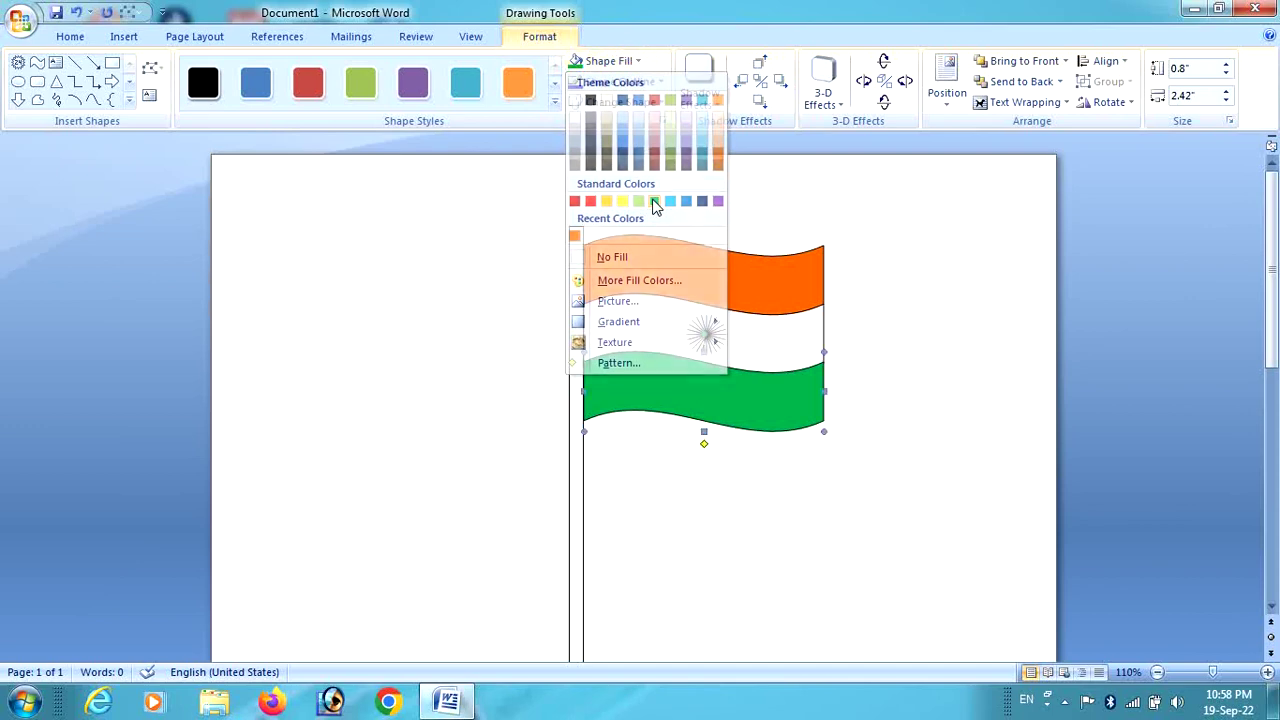
{"action": "left_click", "coordinate": [577, 301]}
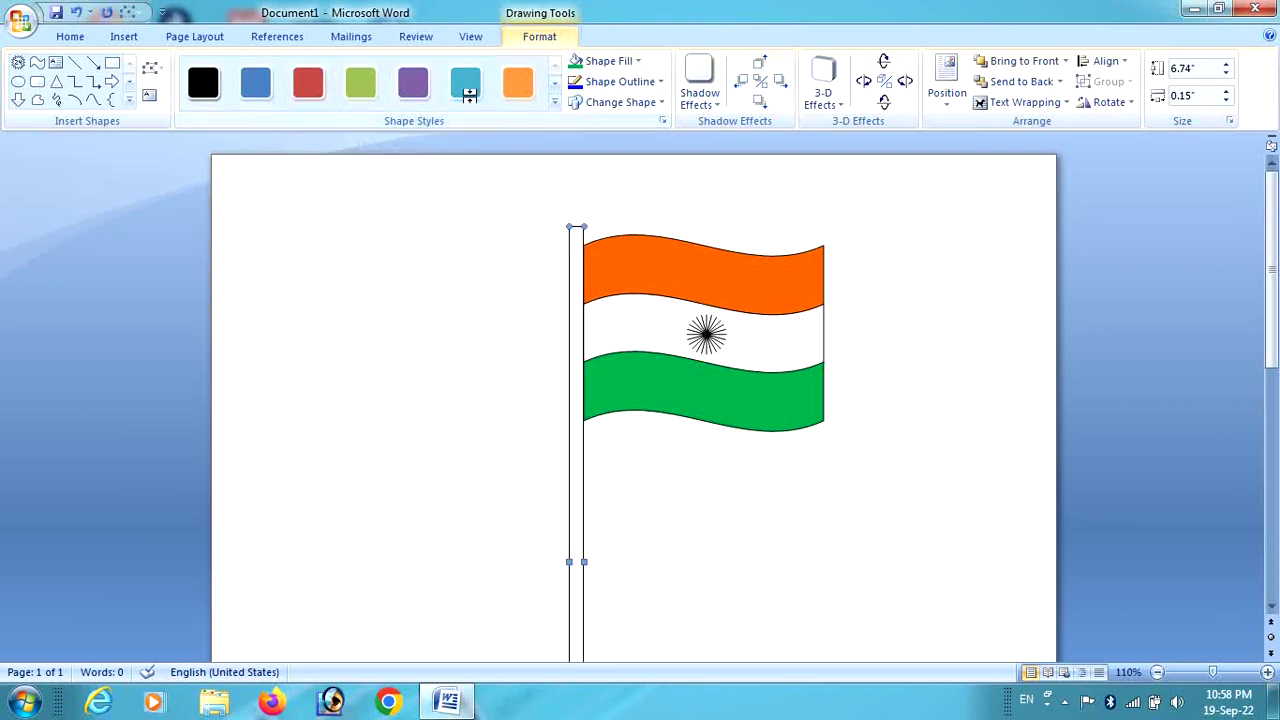
Step: Colour the flagpole red and the top base step blue
{"action": "left_click", "coordinate": [316, 92]}
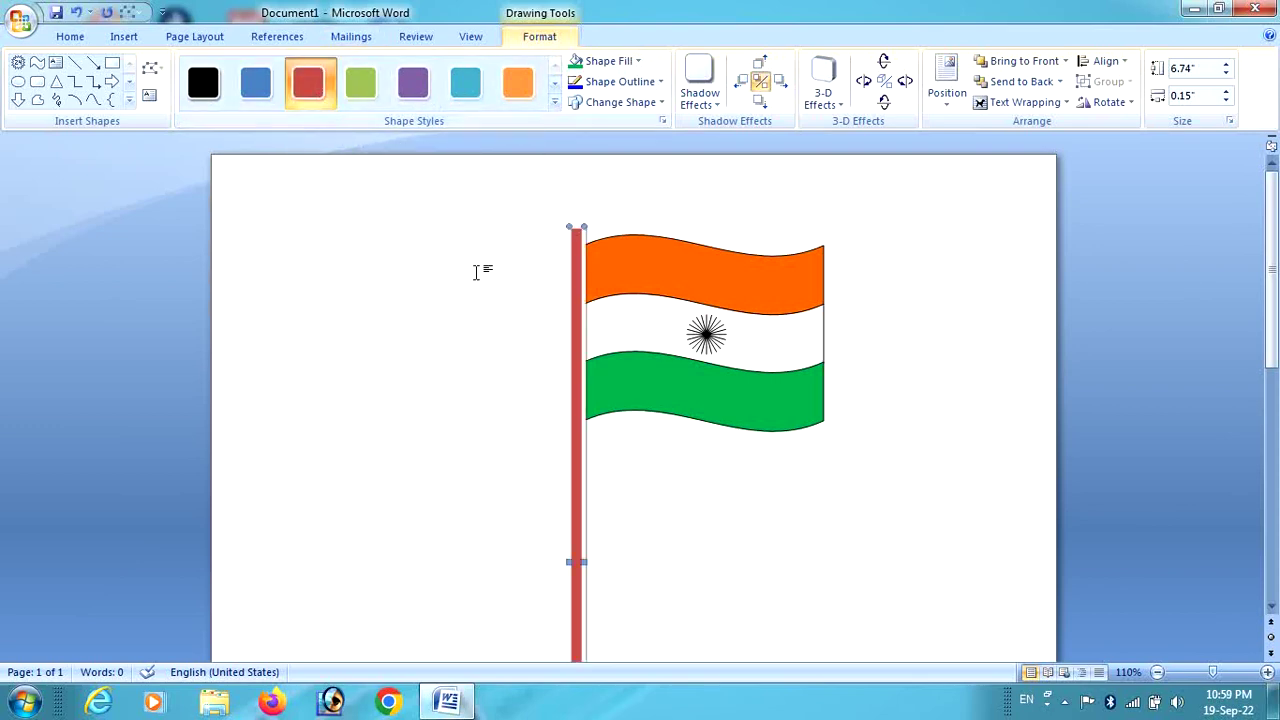
{"action": "scroll", "coordinate": [477, 271], "scroll_direction": "down", "scroll_amount": 5}
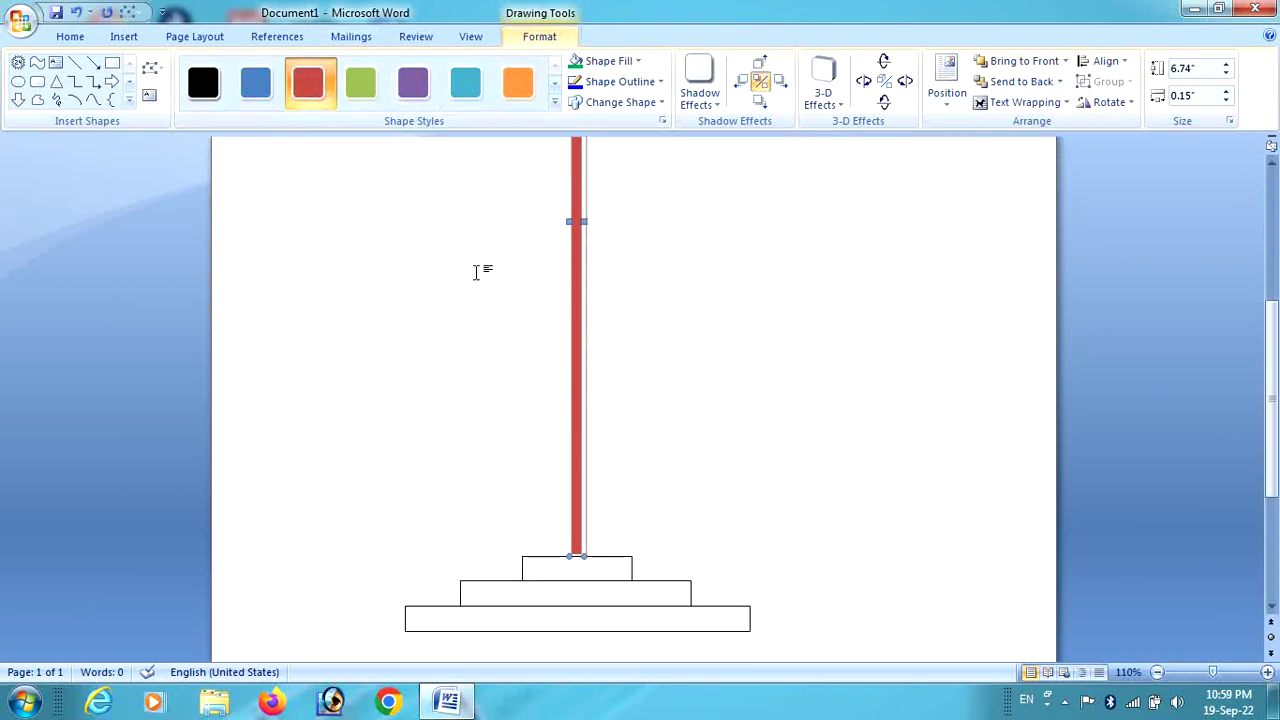
{"action": "left_click", "coordinate": [557, 565]}
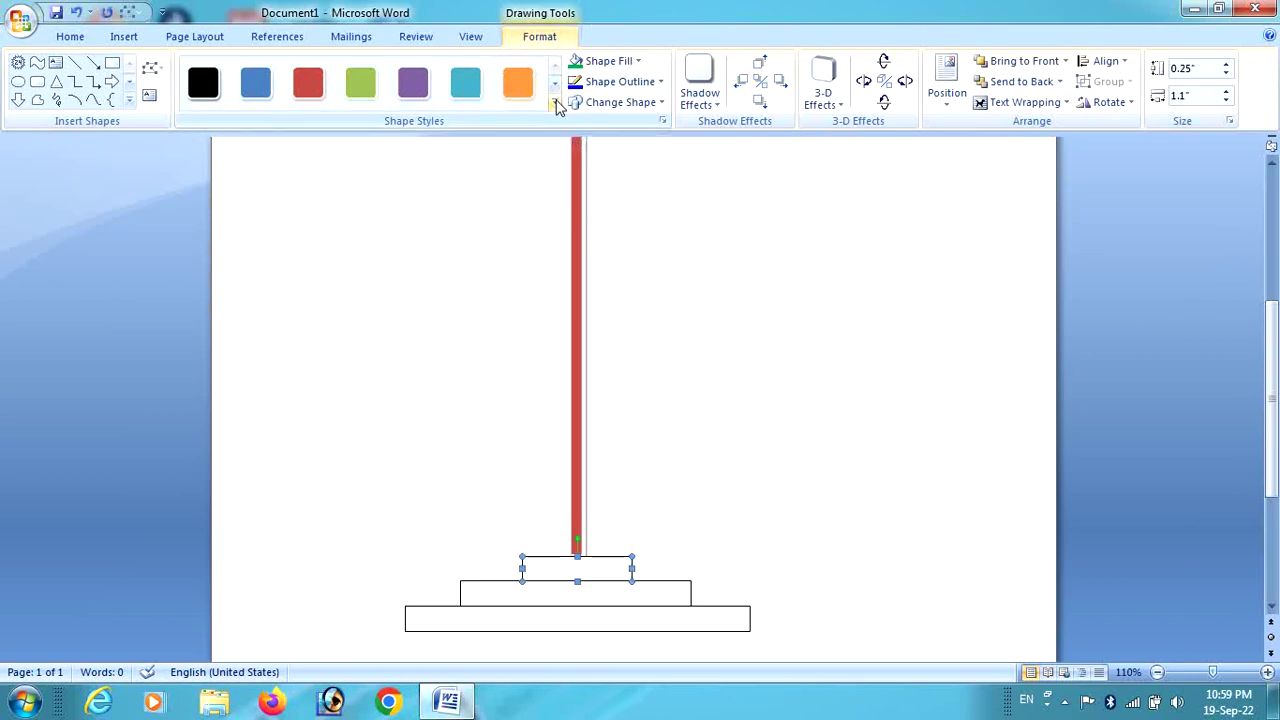
{"action": "left_click", "coordinate": [603, 66]}
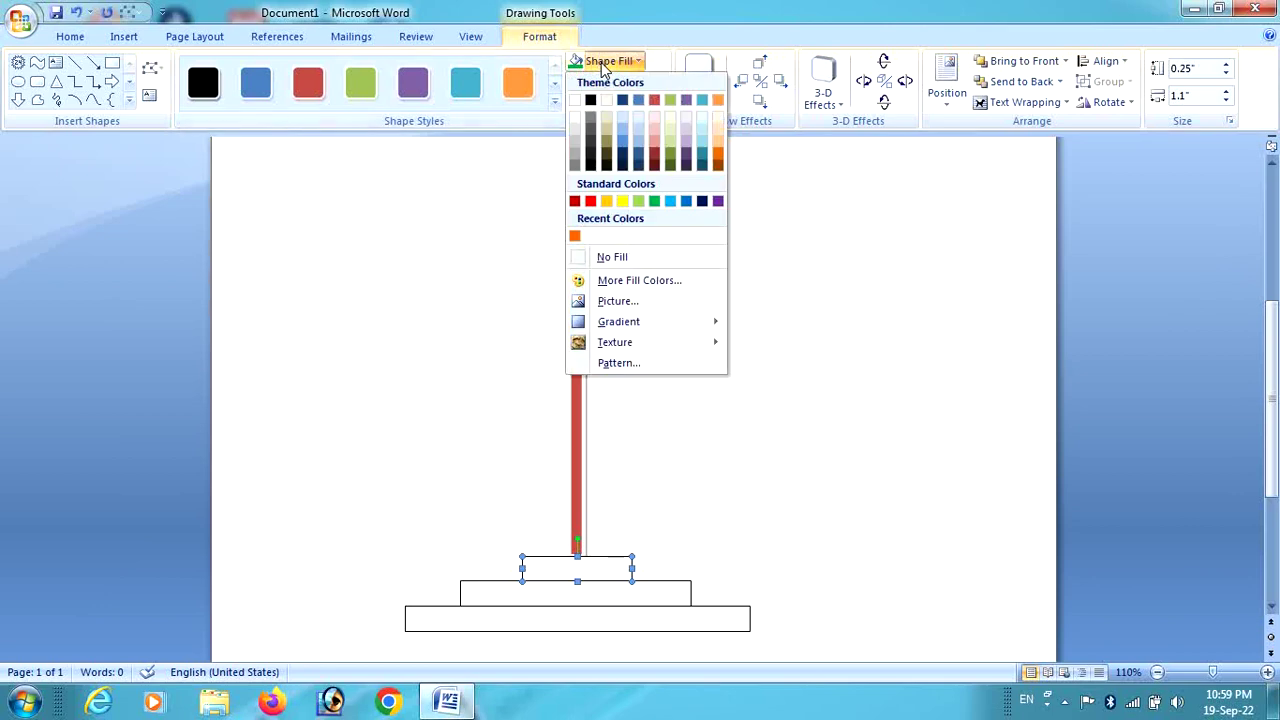
{"action": "left_click", "coordinate": [684, 203]}
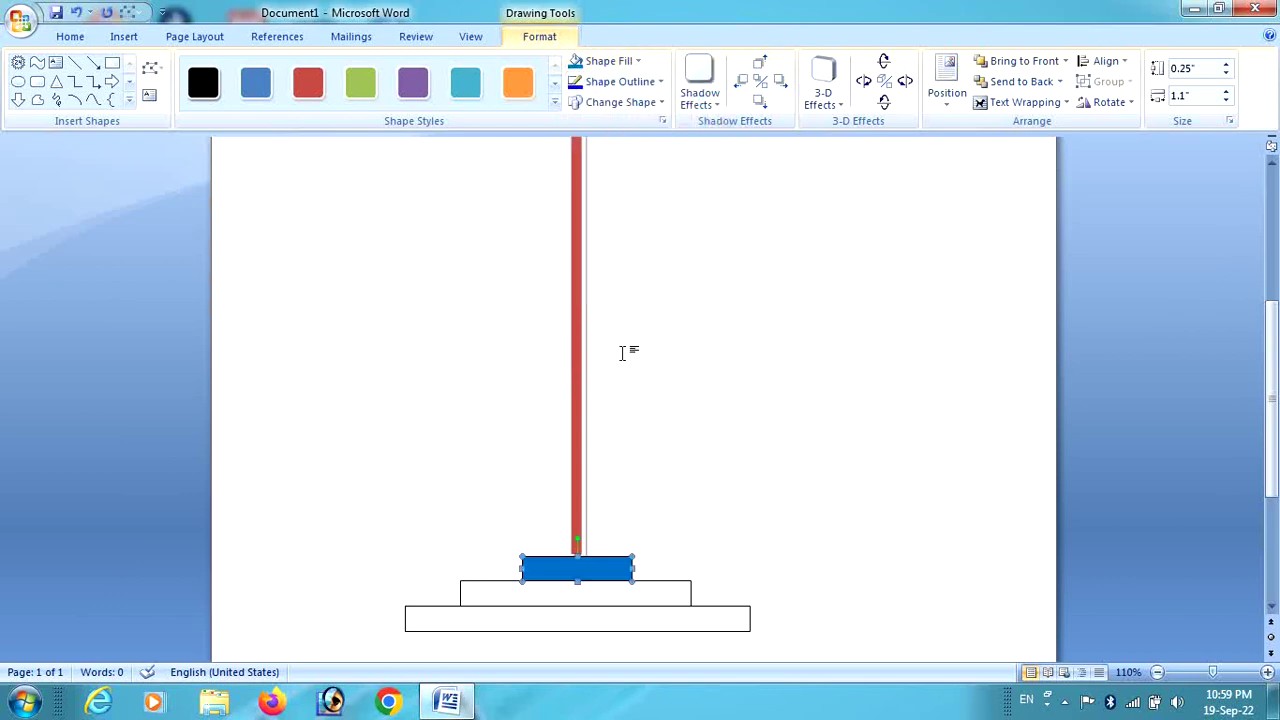
Step: Fill the middle base step gold and the bottom base step purple
{"action": "left_click", "coordinate": [491, 592]}
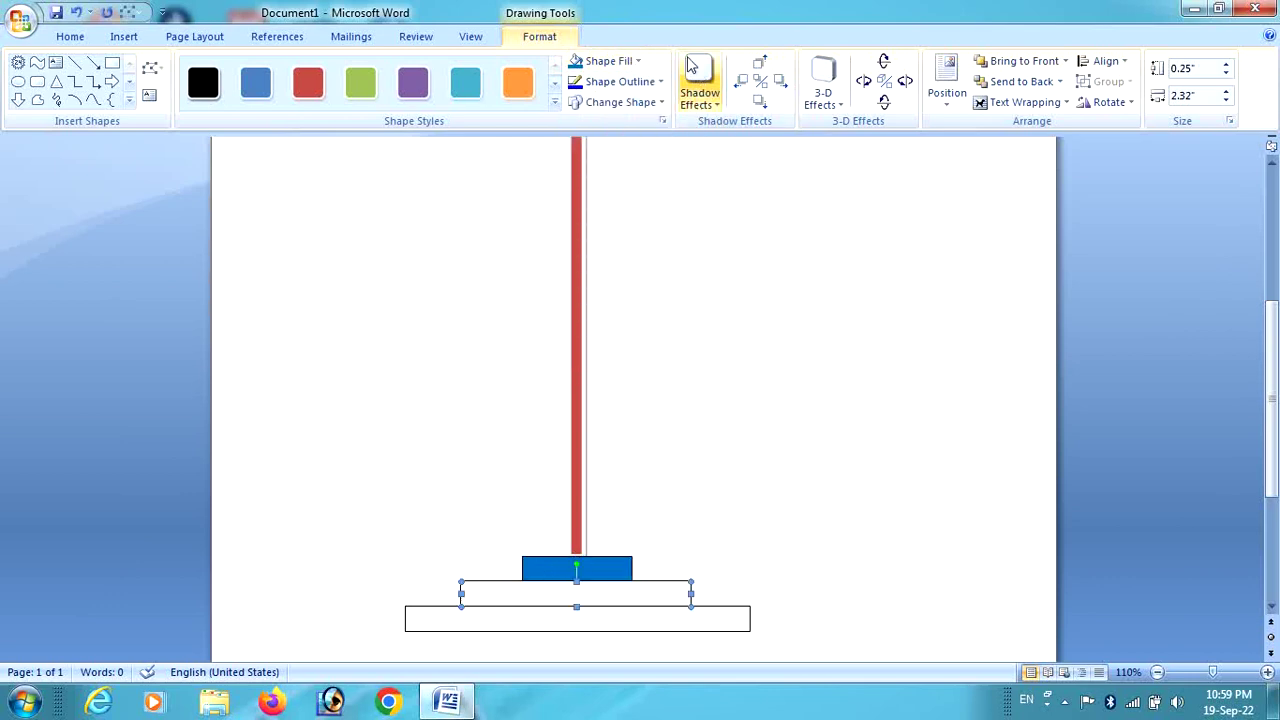
{"action": "left_click", "coordinate": [628, 66]}
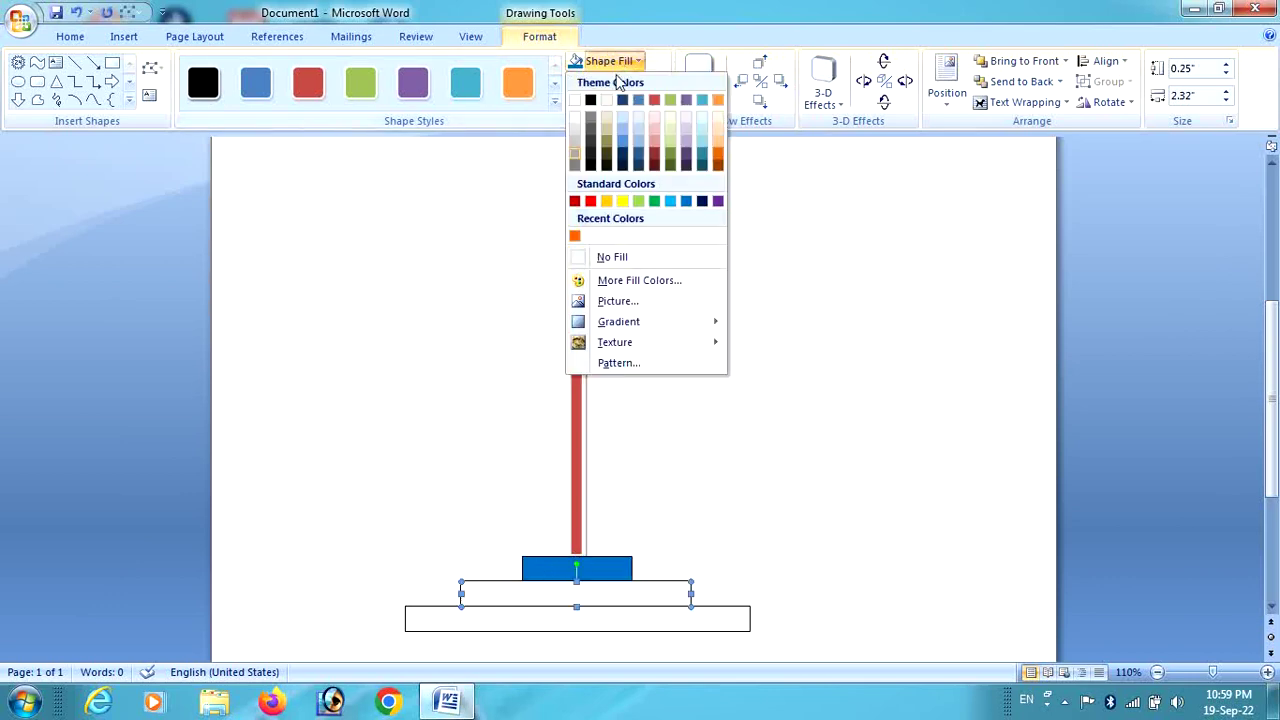
{"action": "left_click", "coordinate": [608, 203]}
{"action": "left_click", "coordinate": [414, 624]}
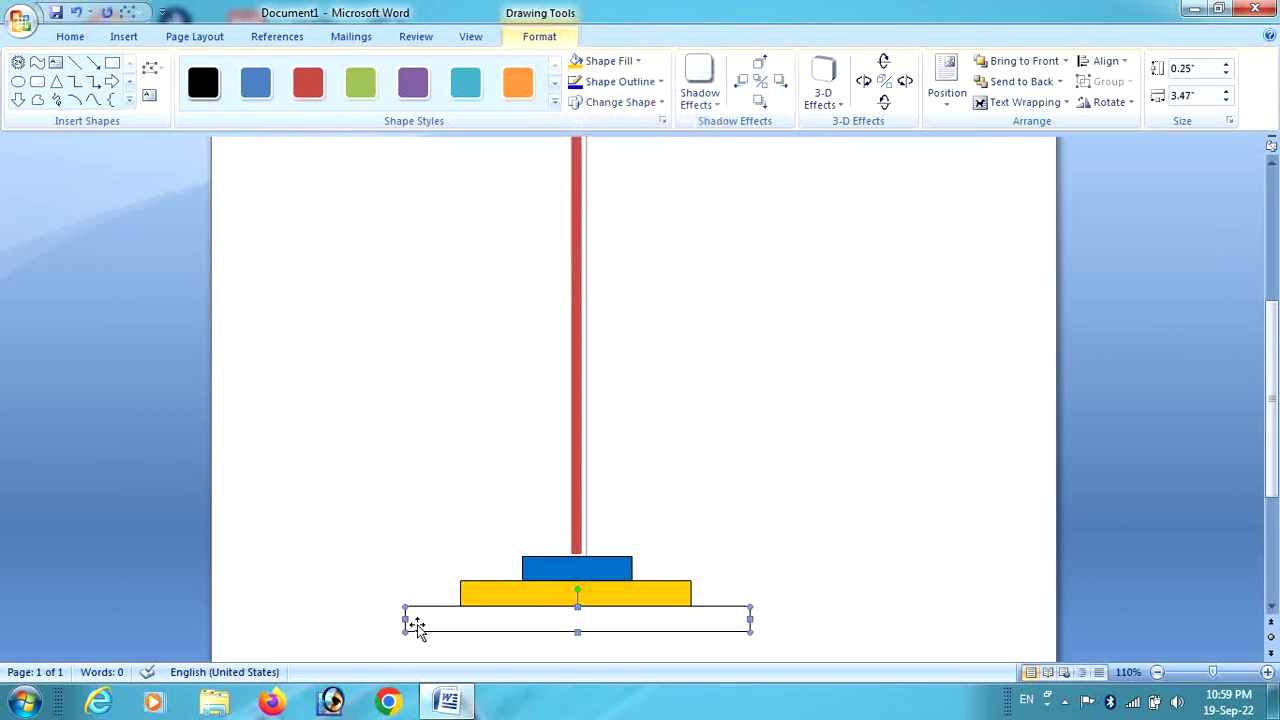
{"action": "left_click", "coordinate": [605, 61]}
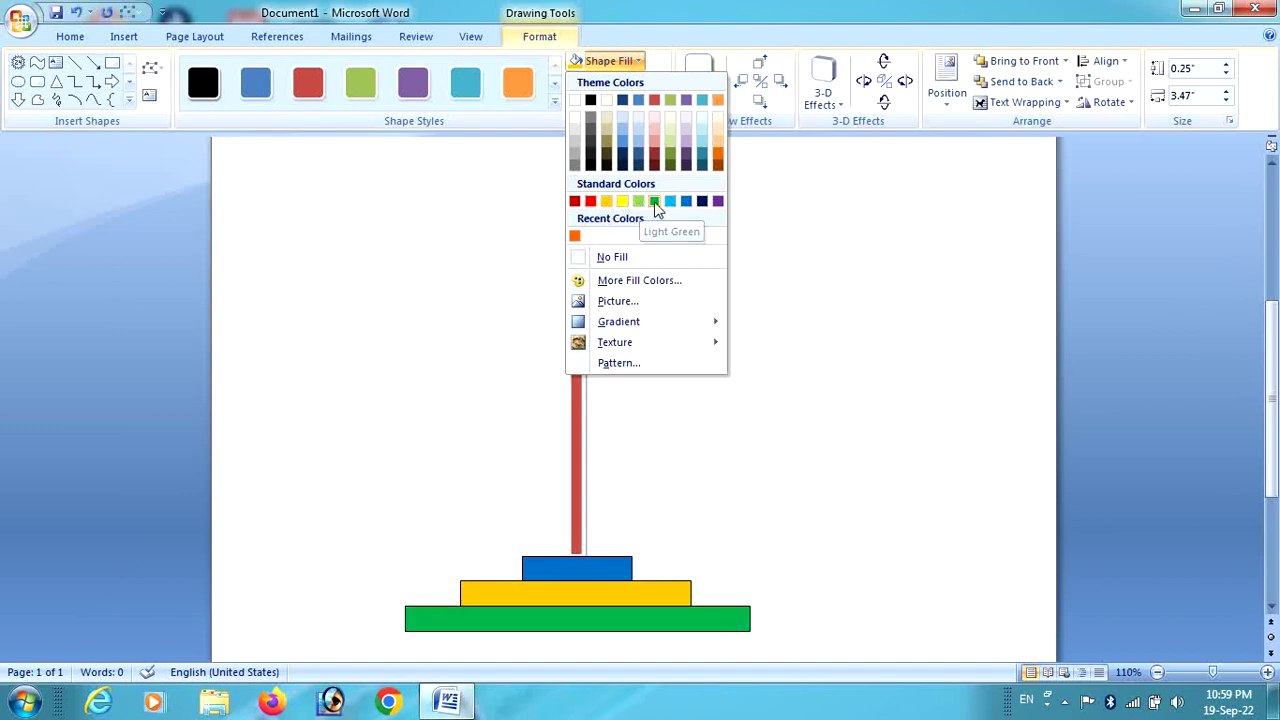
{"action": "left_click", "coordinate": [718, 204]}
Step: Draw a Heart shape on the page near the pole
{"action": "scroll", "coordinate": [729, 371], "scroll_direction": "up", "scroll_amount": 5}
{"action": "scroll", "coordinate": [734, 371], "scroll_direction": "up", "scroll_amount": 3}
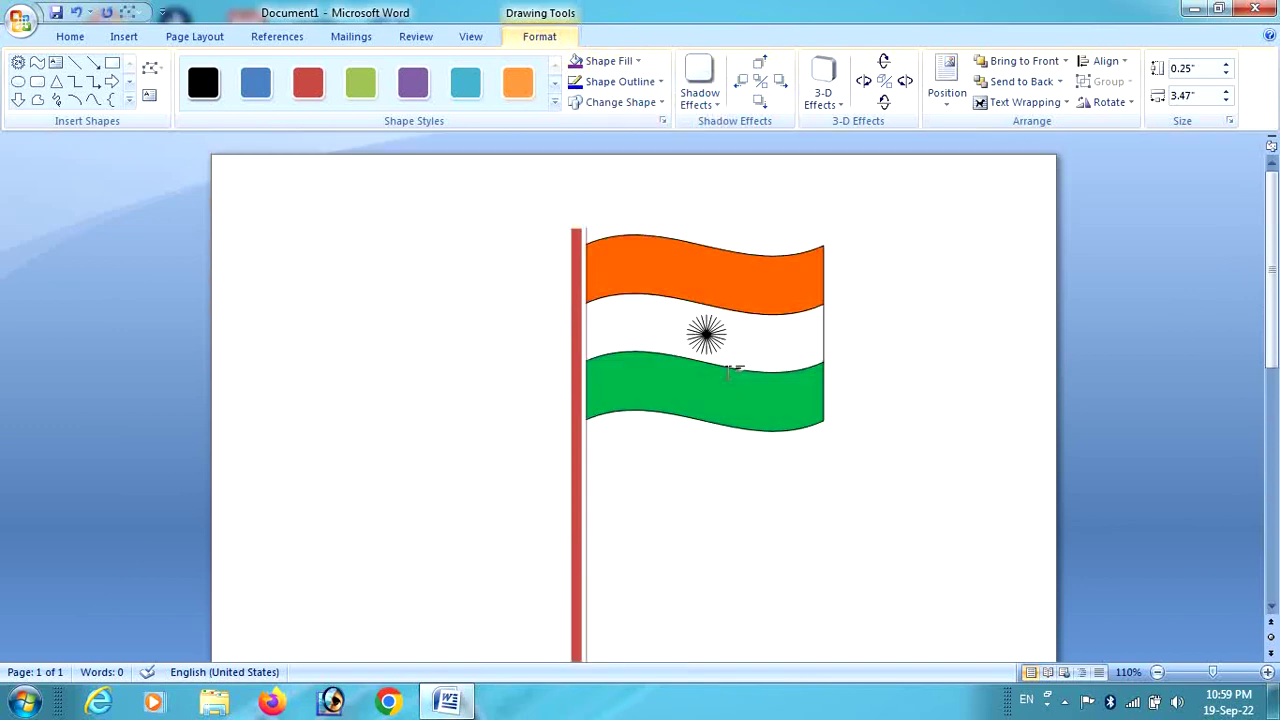
{"action": "left_click", "coordinate": [129, 104]}
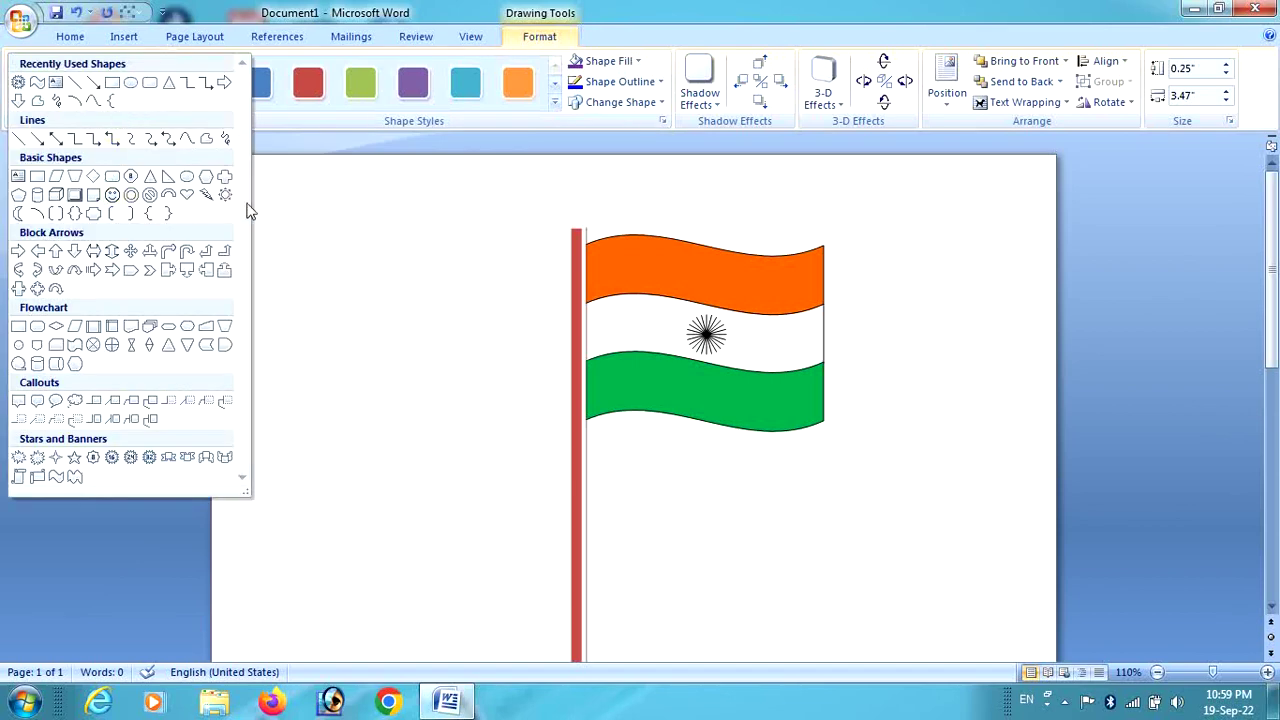
{"action": "left_click", "coordinate": [188, 198]}
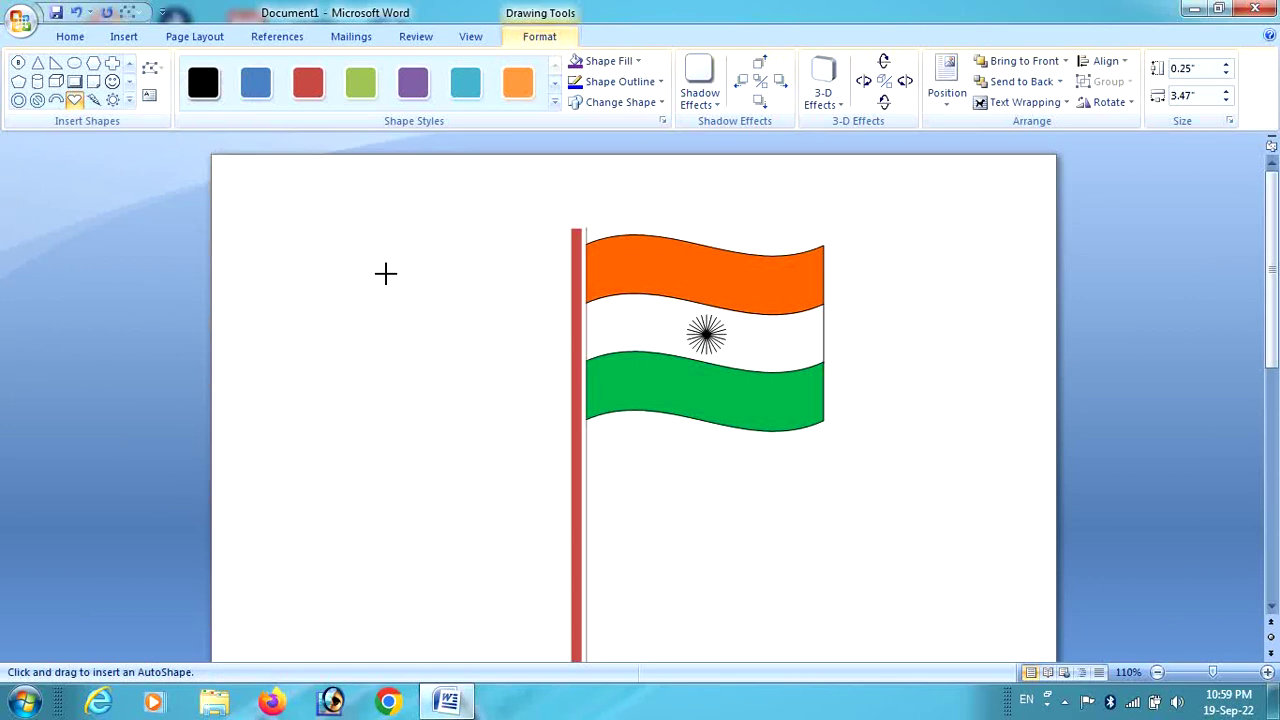
{"action": "left_click_drag", "start_coordinate": [386, 273], "coordinate": [459, 372]}
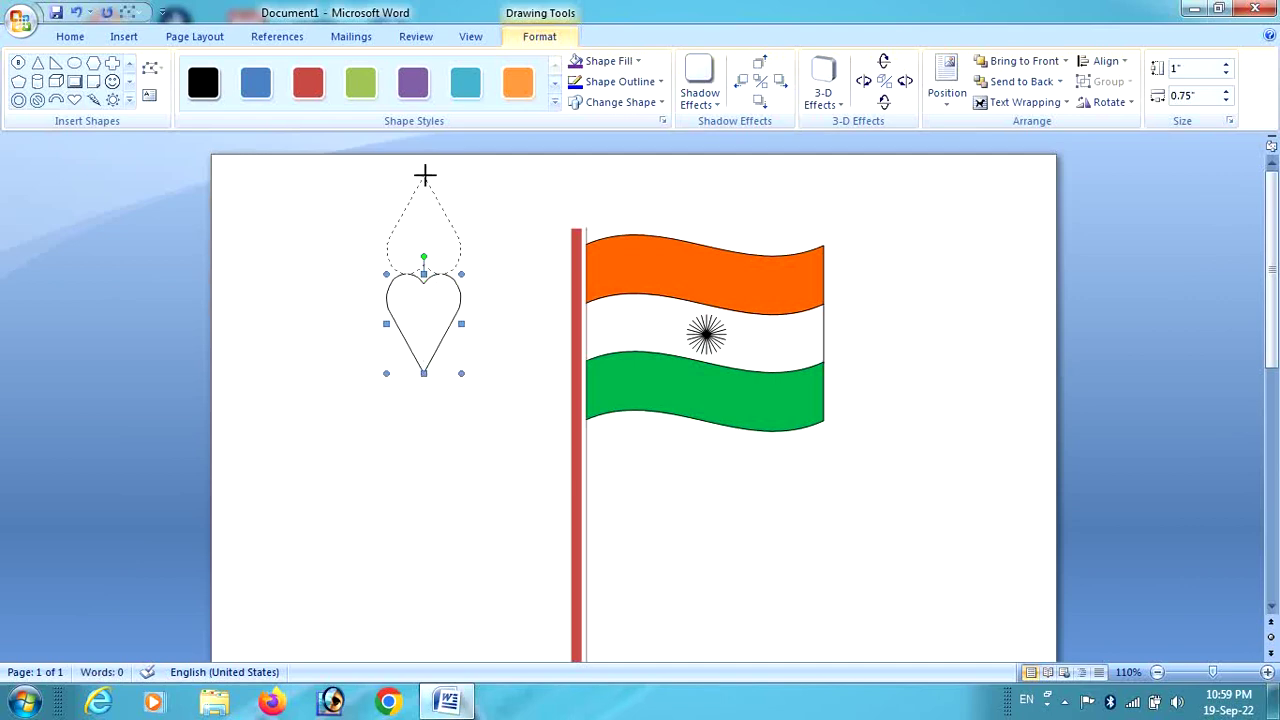
Step: Flip and shrink the heart, place it on the pole top, and style it red
{"action": "left_click_drag", "start_coordinate": [424, 176], "coordinate": [424, 175]}
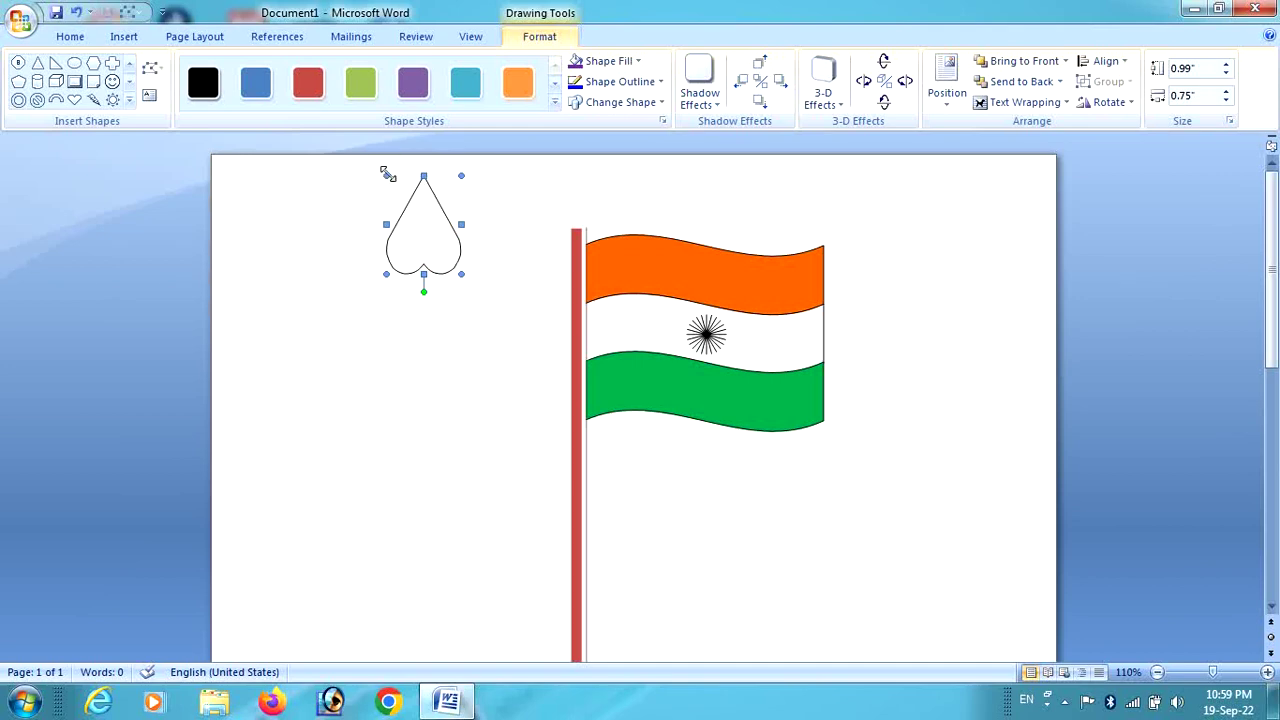
{"action": "left_click_drag", "start_coordinate": [398, 195], "coordinate": [433, 224]}
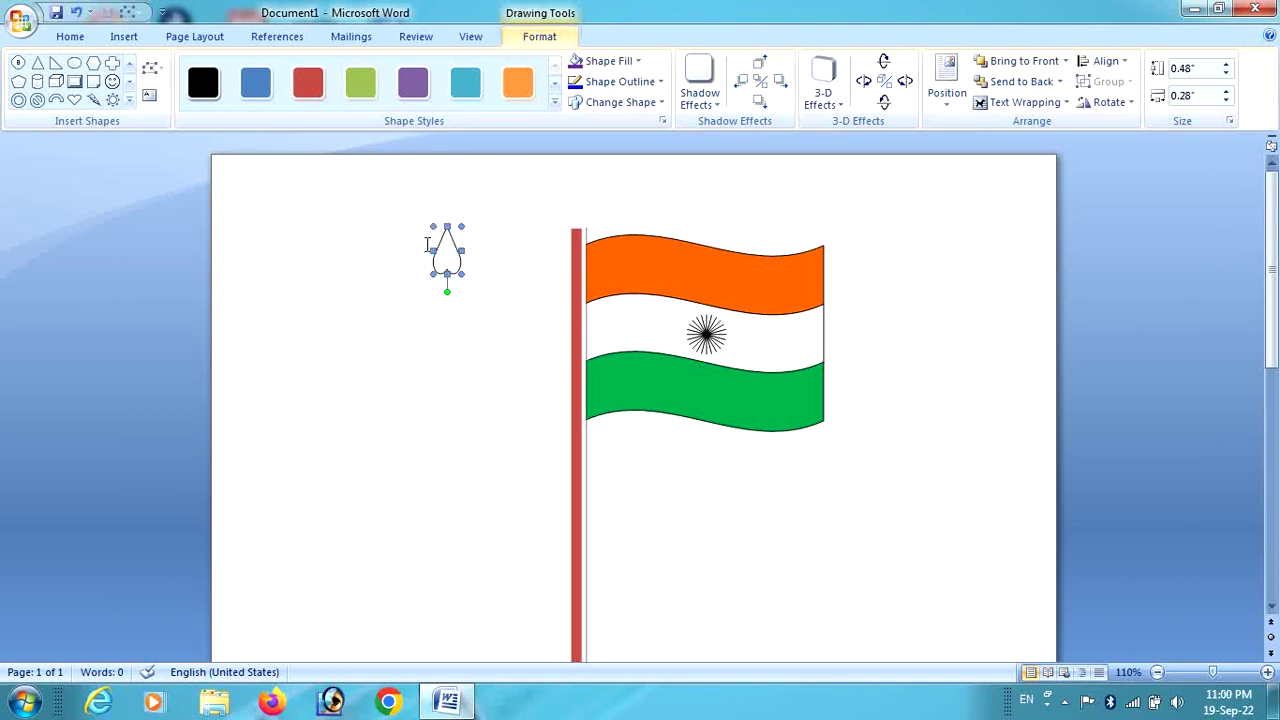
{"action": "mouse_move", "coordinate": [447, 252]}
{"action": "left_mouse_down"}
{"action": "mouse_move", "coordinate": [571, 198]}
{"action": "mouse_move", "coordinate": [578, 209]}
{"action": "left_mouse_up"}
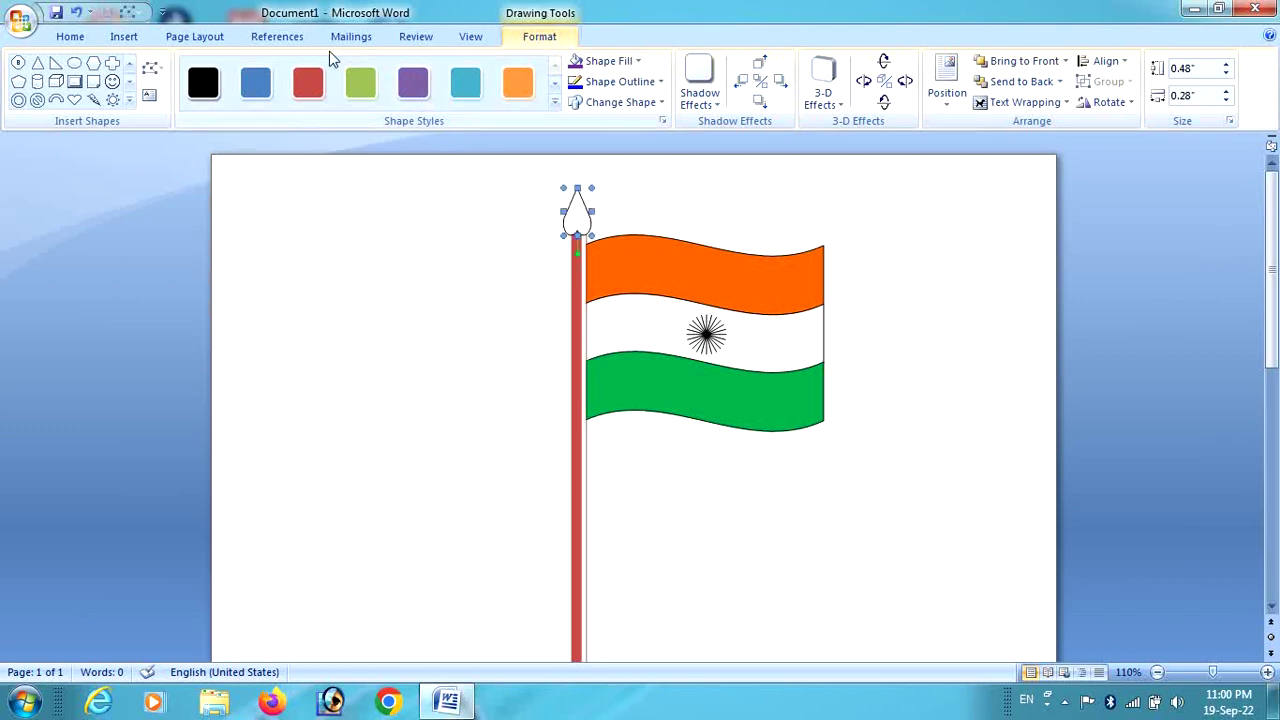
{"action": "left_click", "coordinate": [322, 84]}
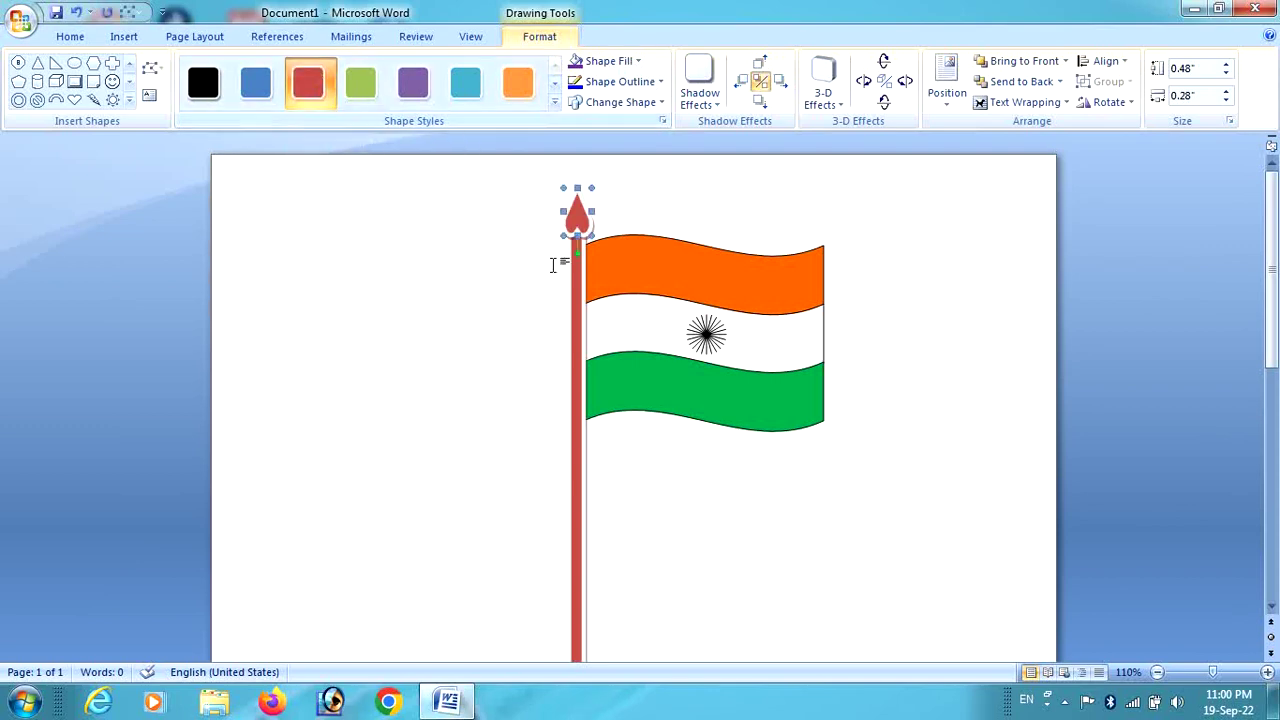
{"action": "key", "text": "ctrl+Up"}
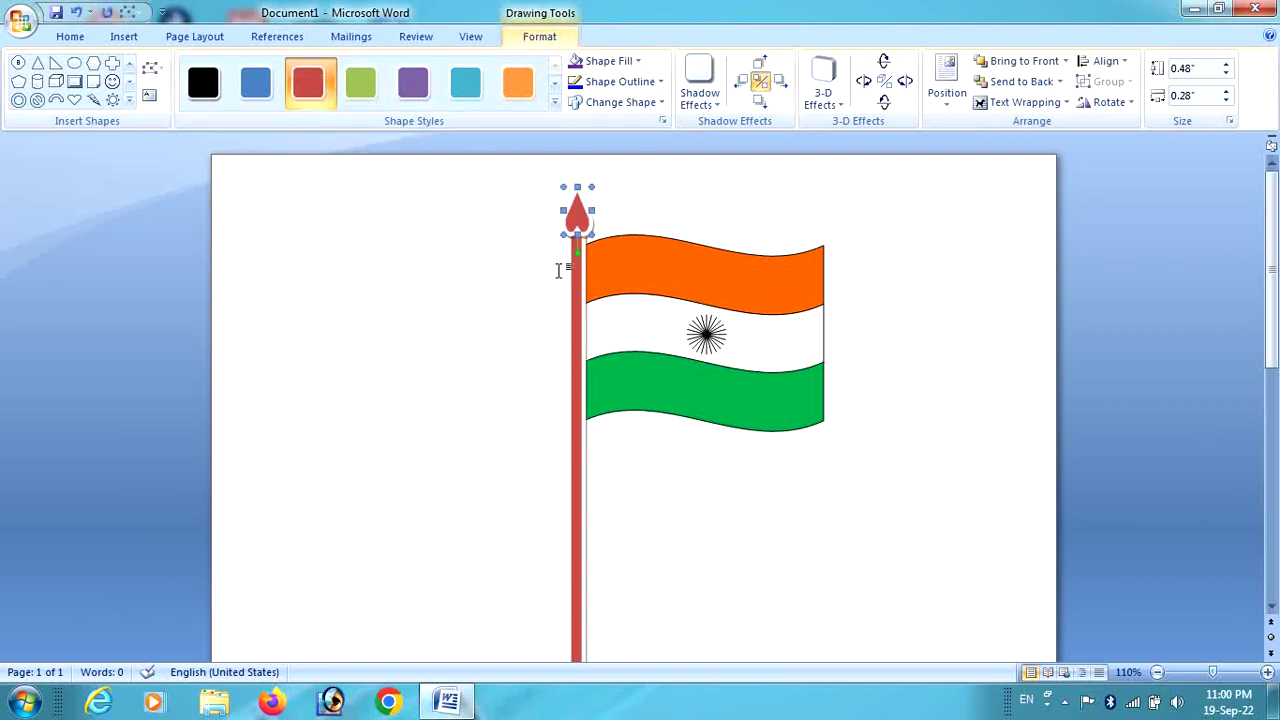
{"action": "key", "text": "ctrl+Up"}
{"action": "key", "text": "ctrl+Up"}
Step: Zoom out and scroll to review the whole flag drawing
{"action": "left_click", "coordinate": [516, 305]}
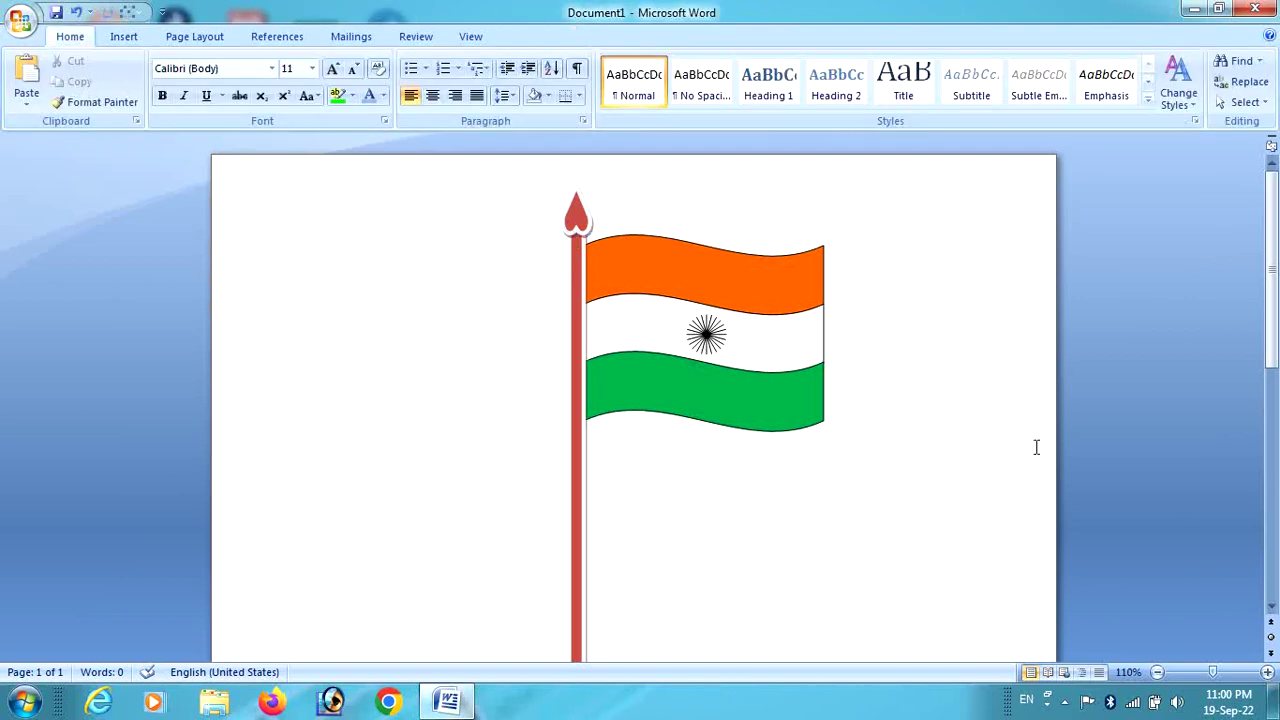
{"action": "scroll", "coordinate": [1036, 447], "scroll_direction": "down", "scroll_amount": 2}
{"action": "scroll", "coordinate": [1036, 447], "scroll_direction": "down", "scroll_amount": 2}
{"action": "scroll", "coordinate": [1036, 447], "scroll_direction": "down", "scroll_amount": 4}
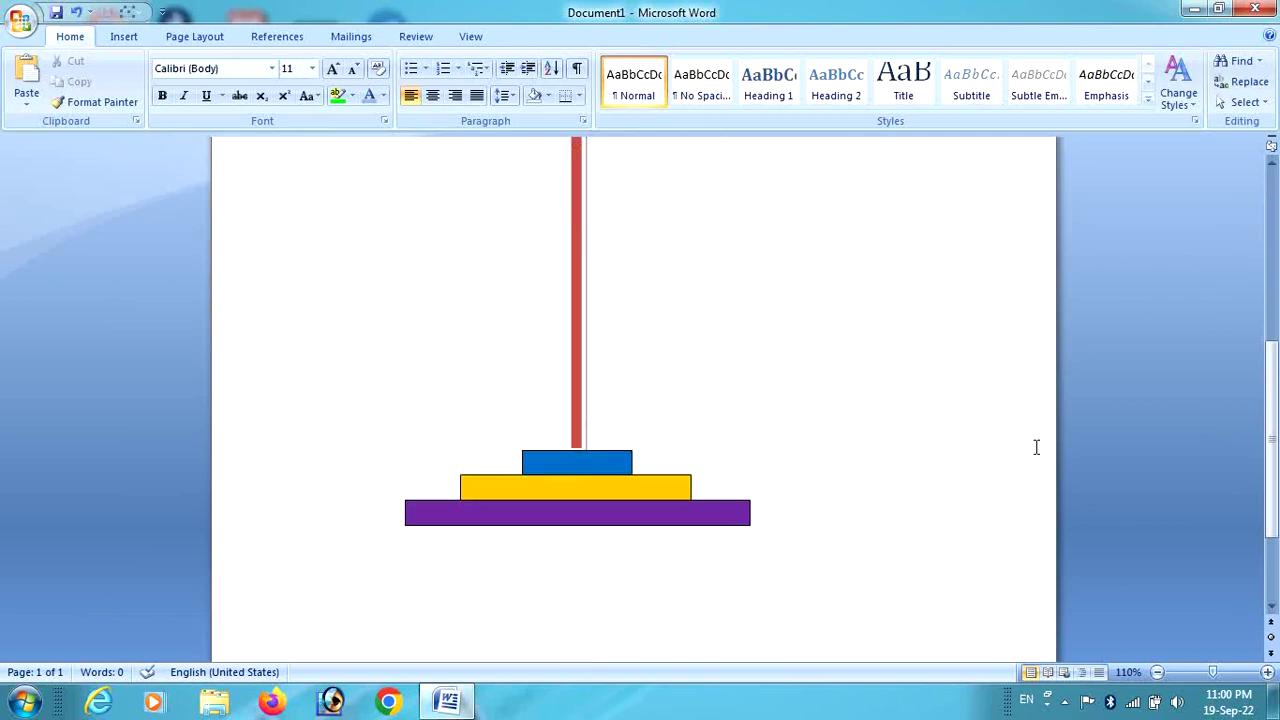
{"action": "left_click", "coordinate": [1157, 672]}
{"action": "left_click", "coordinate": [1157, 672]}
{"action": "left_click", "coordinate": [1158, 673]}
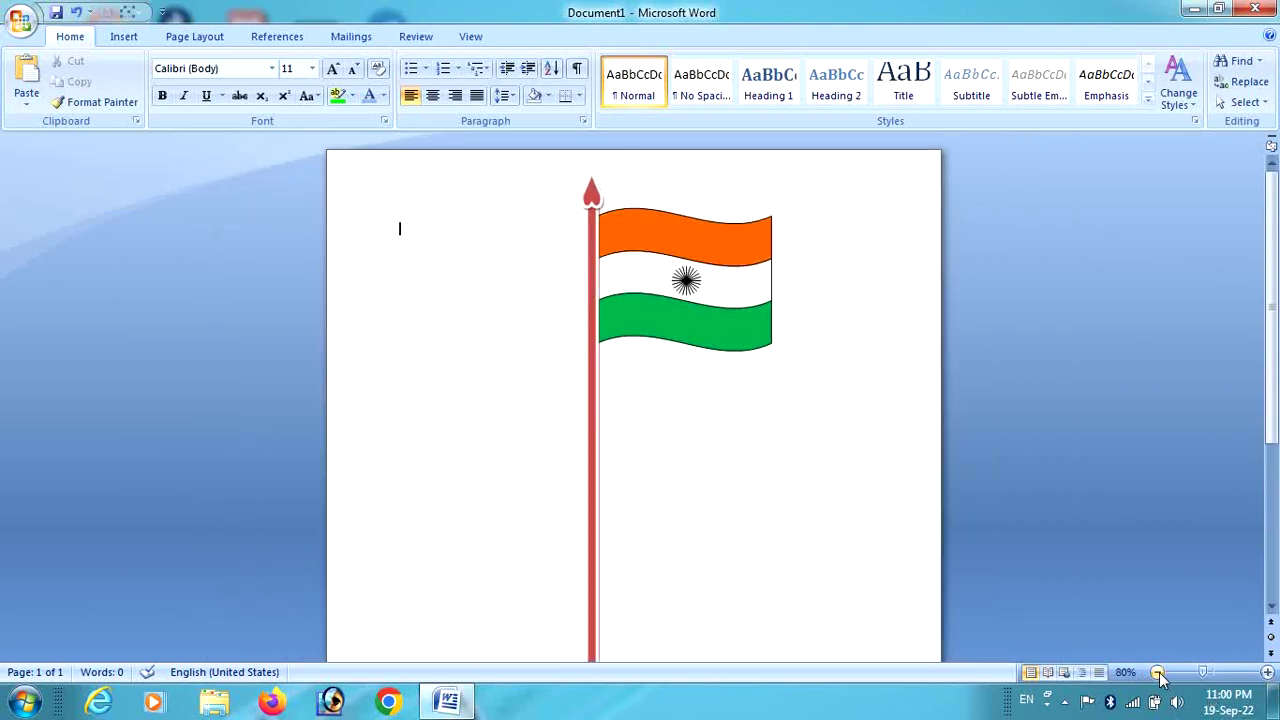
{"action": "scroll", "coordinate": [834, 434], "scroll_direction": "down", "scroll_amount": 3}
{"action": "scroll", "coordinate": [836, 436], "scroll_direction": "up", "scroll_amount": 3}
{"action": "scroll", "coordinate": [834, 436], "scroll_direction": "down", "scroll_amount": 3}
{"action": "scroll", "coordinate": [834, 436], "scroll_direction": "up", "scroll_amount": 2}
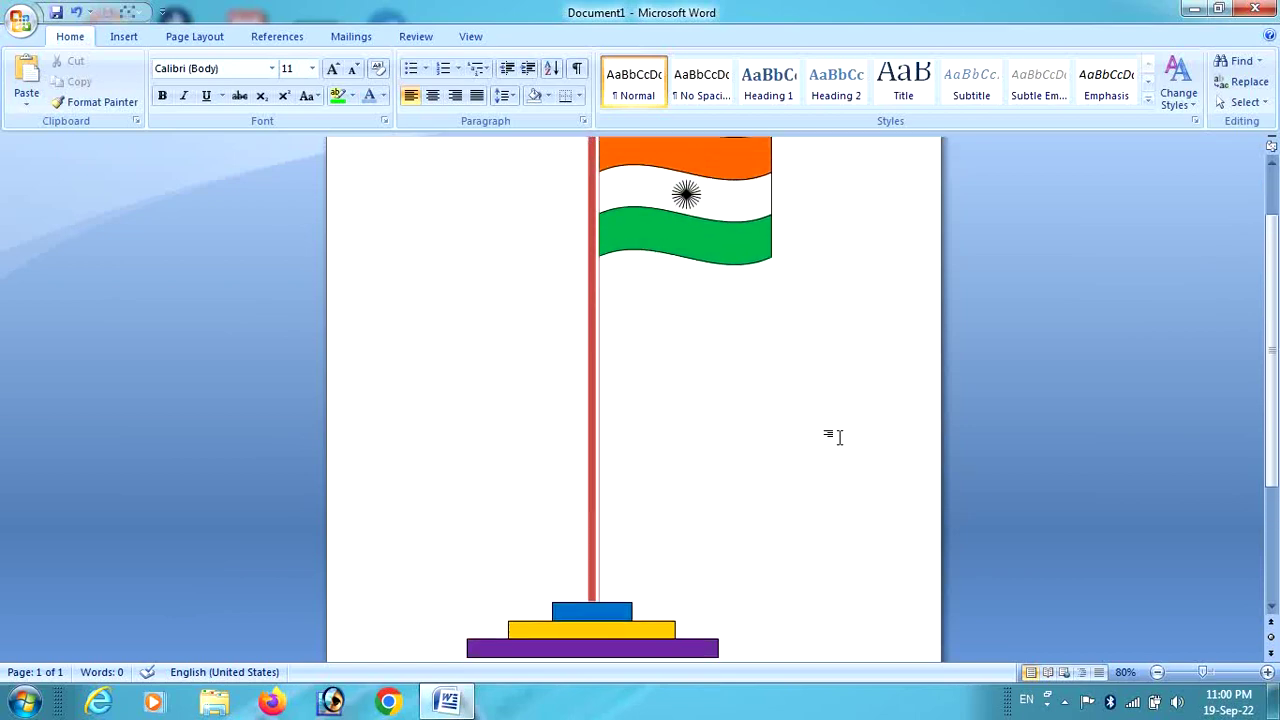
{"action": "scroll", "coordinate": [834, 436], "scroll_direction": "up", "scroll_amount": 1}
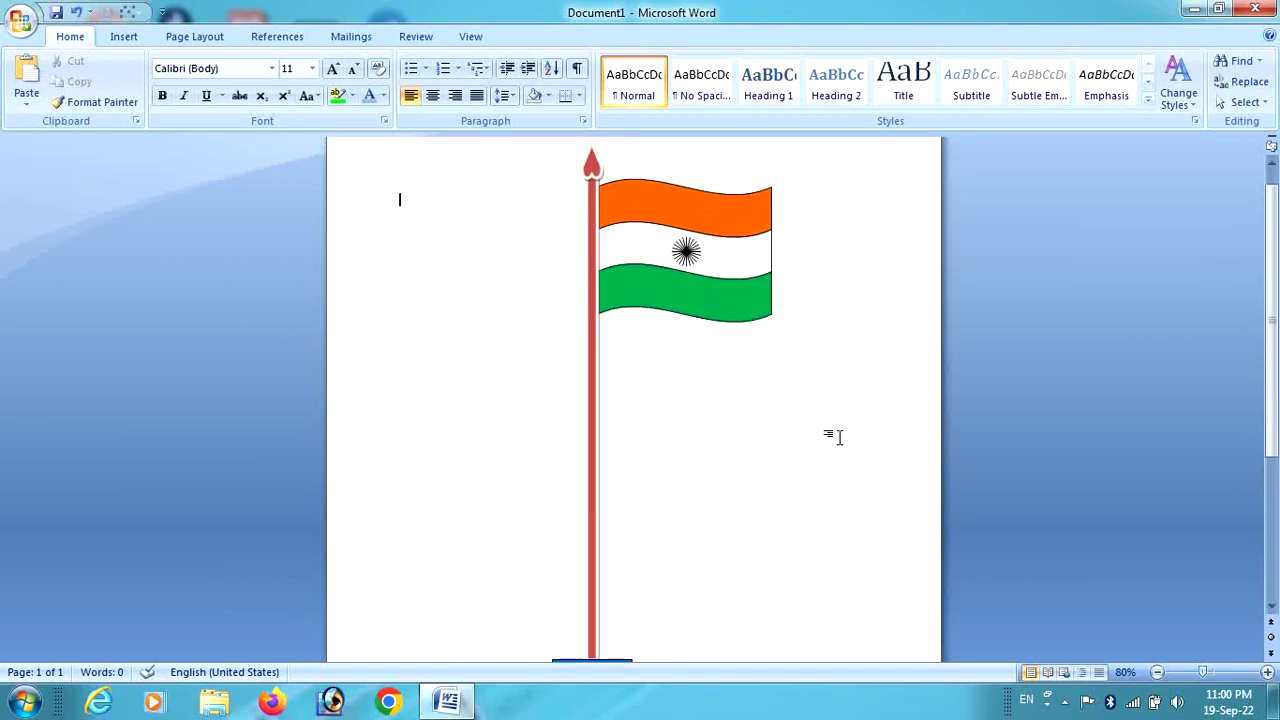
{"action": "scroll", "coordinate": [839, 437], "scroll_direction": "up", "scroll_amount": 1}
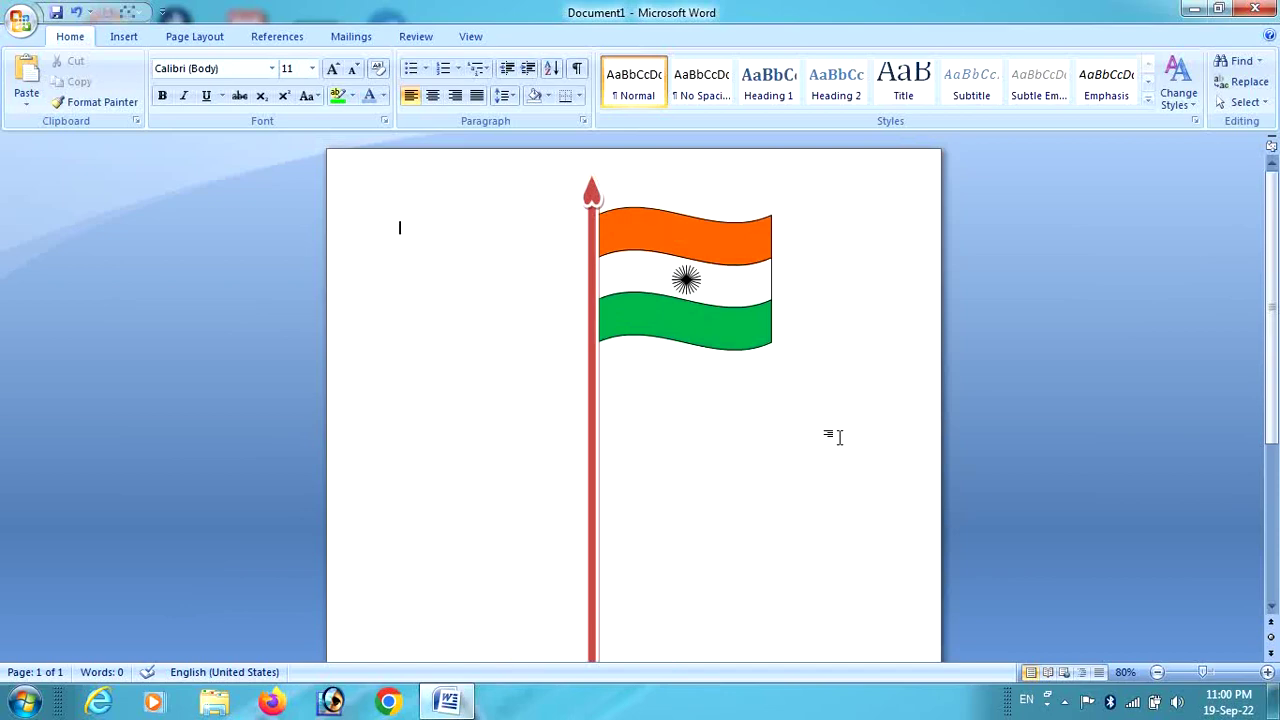
Step: Try placing an arc shape near the pole top, then undo it
{"action": "left_click", "coordinate": [132, 40]}
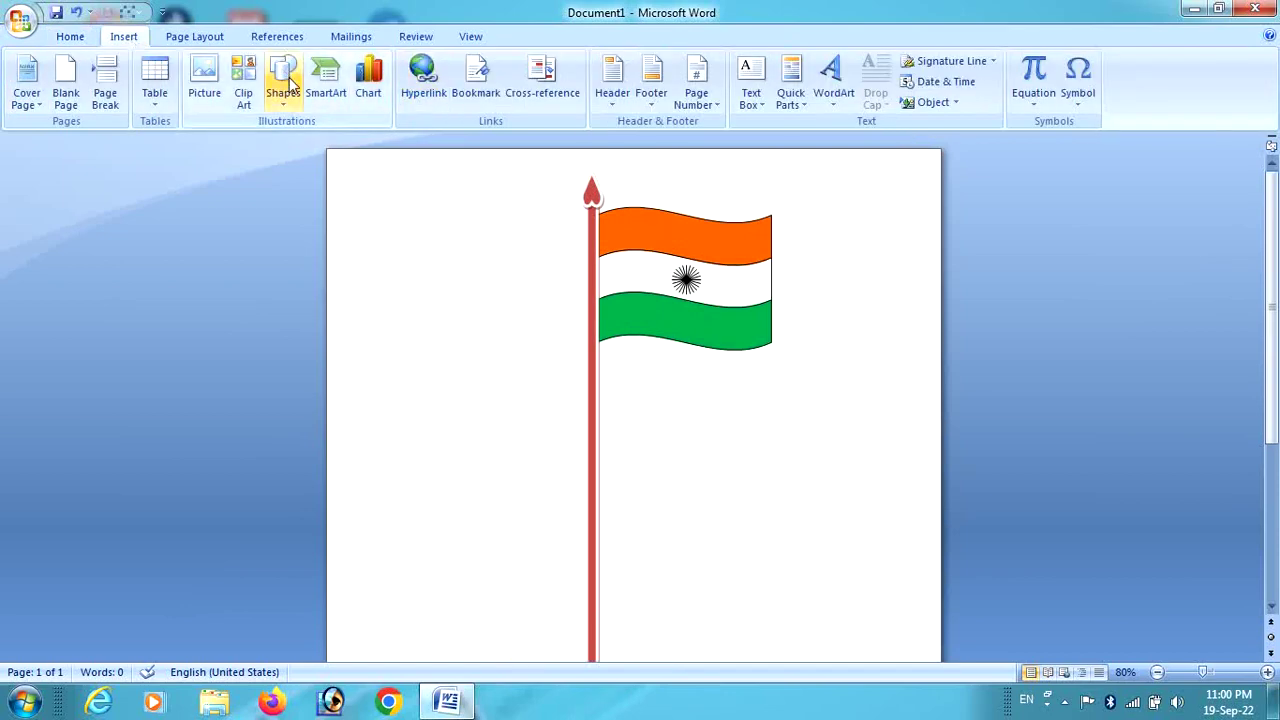
{"action": "scroll", "coordinate": [421, 261], "scroll_direction": "down", "scroll_amount": 1}
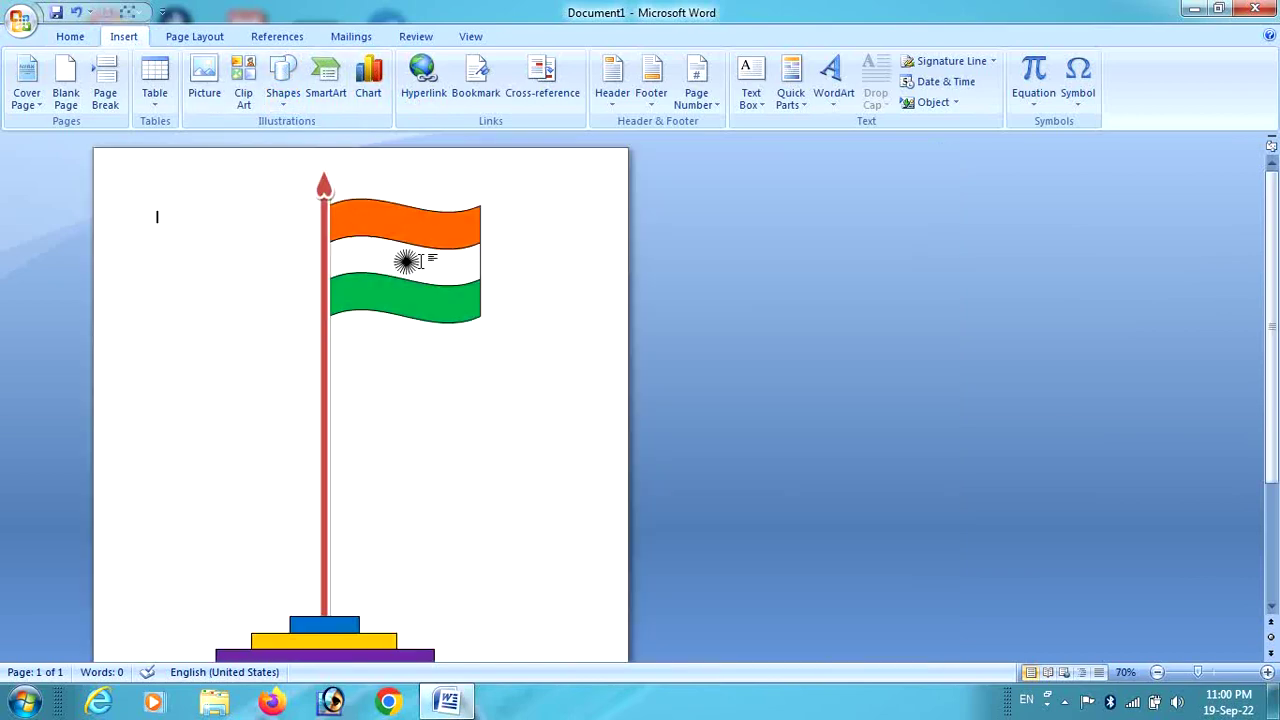
{"action": "left_click", "coordinate": [283, 80]}
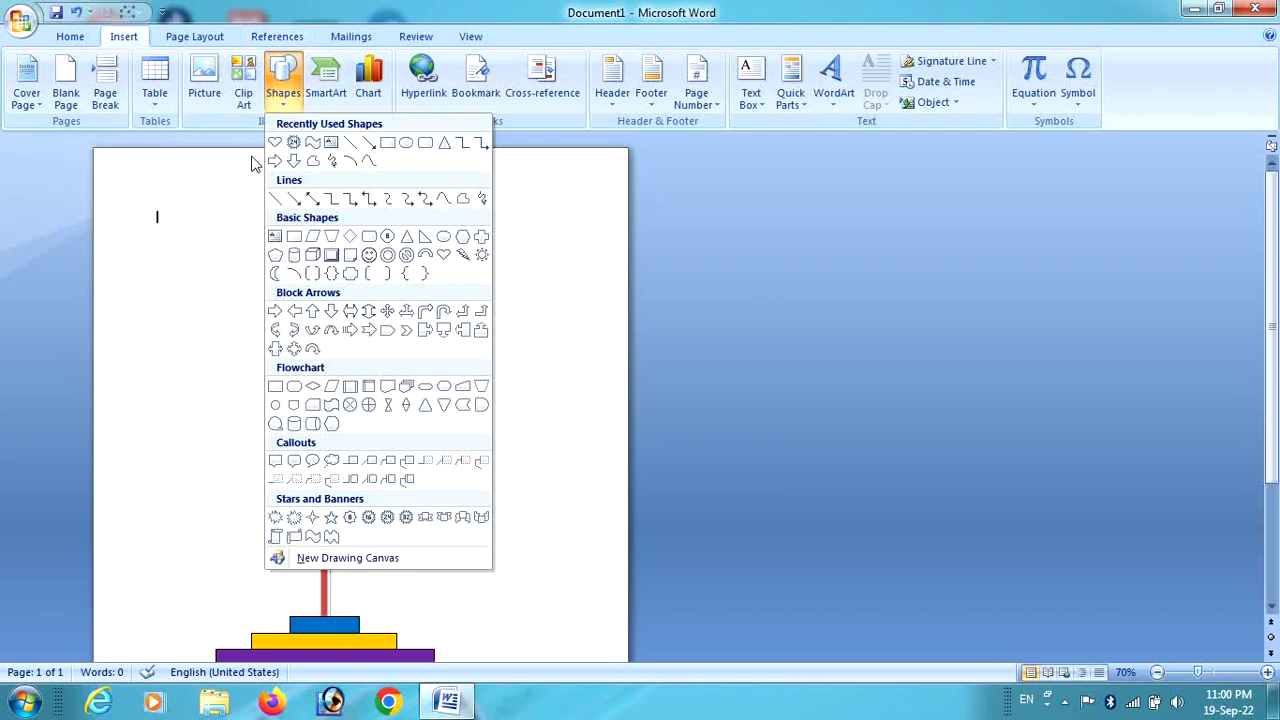
{"action": "left_click", "coordinate": [333, 163]}
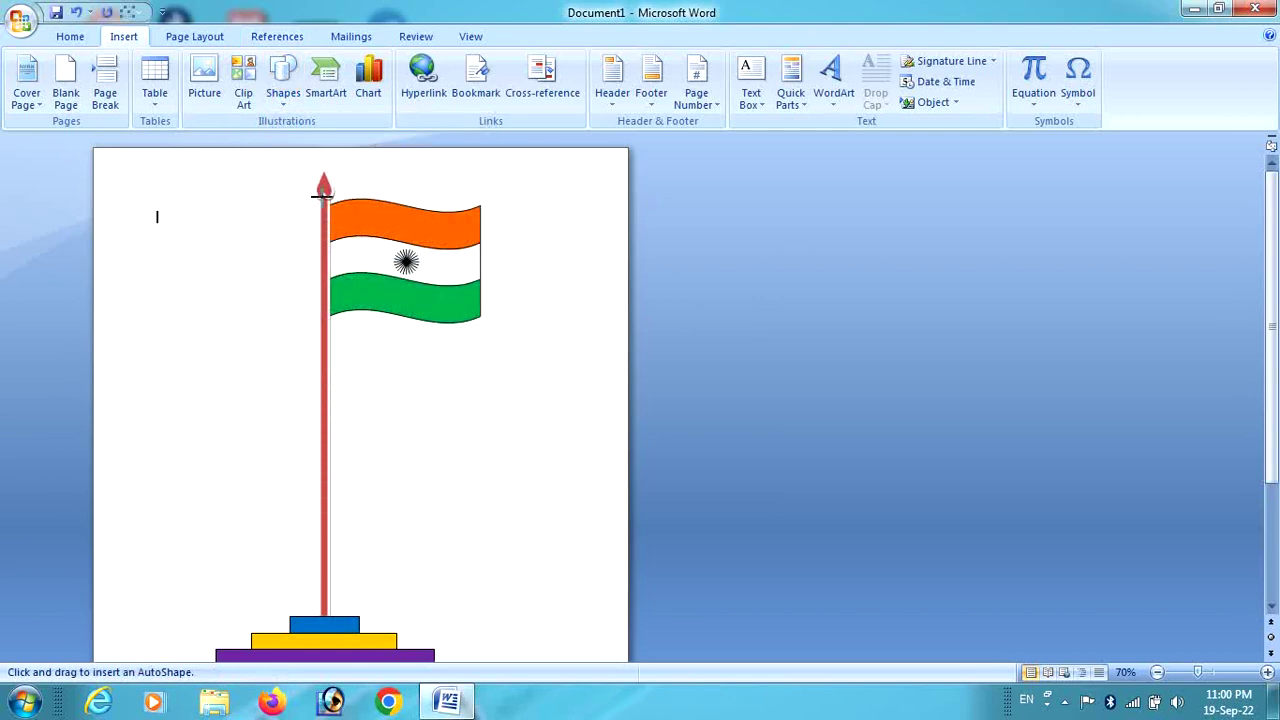
{"action": "left_click", "coordinate": [320, 196]}
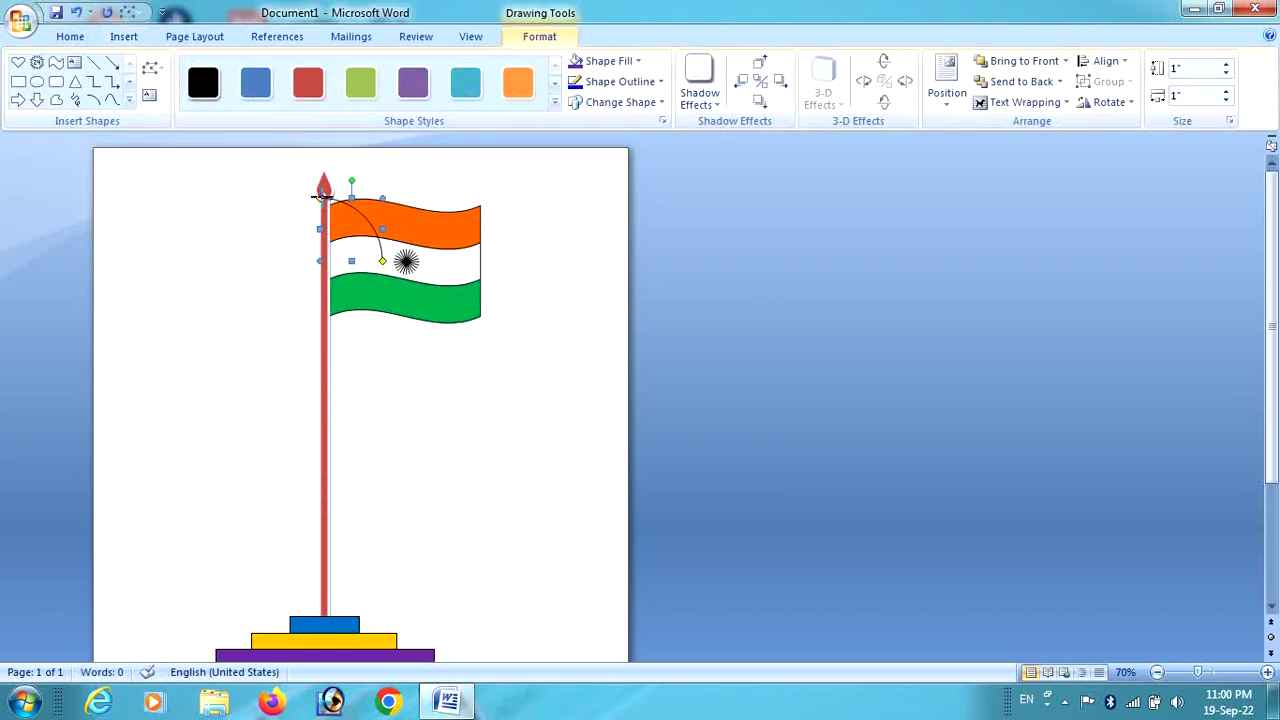
{"action": "key", "text": "ctrl+z"}
Step: Pick the curve line shape from the Shapes gallery for the rope
{"action": "left_click", "coordinate": [124, 37]}
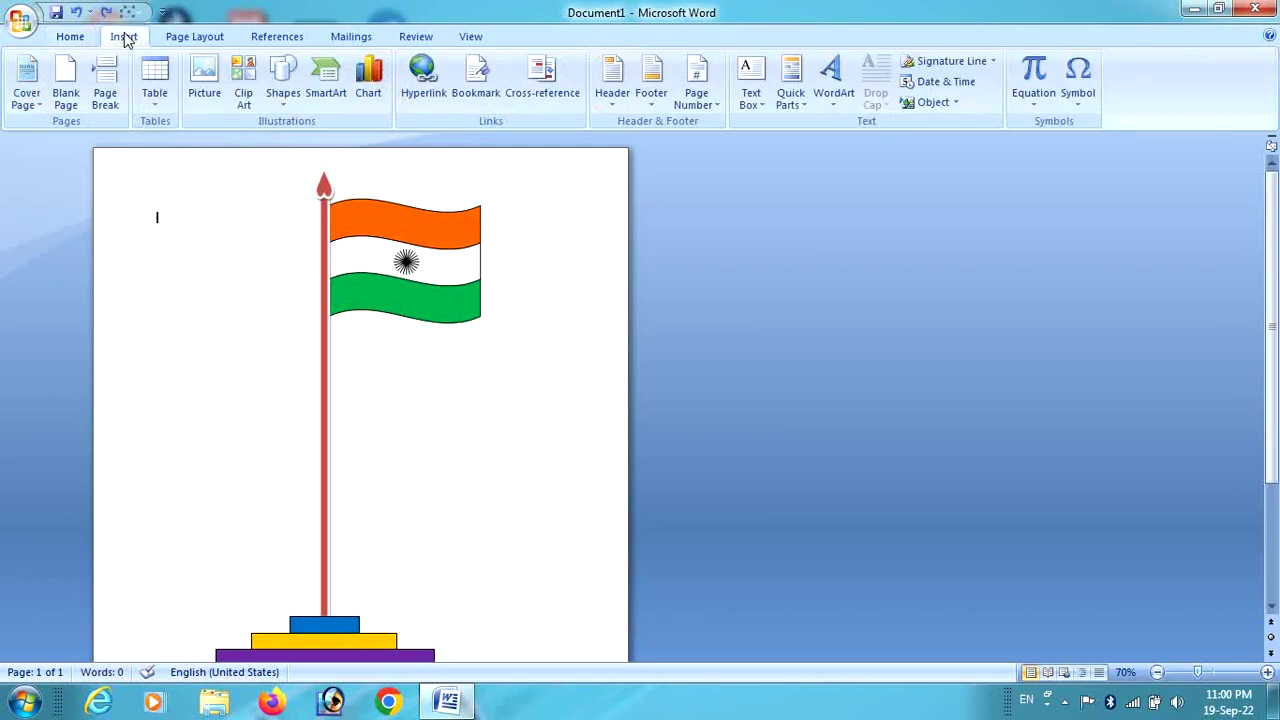
{"action": "left_click", "coordinate": [283, 75]}
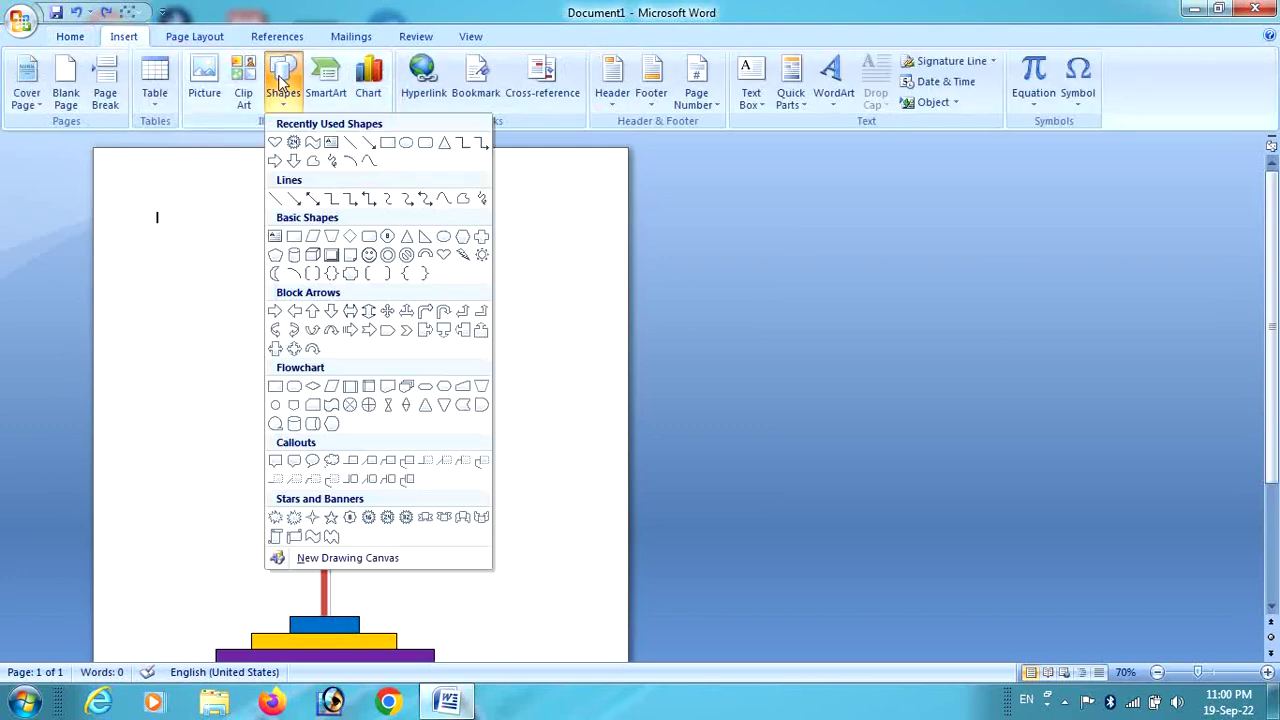
{"action": "left_click", "coordinate": [355, 170]}
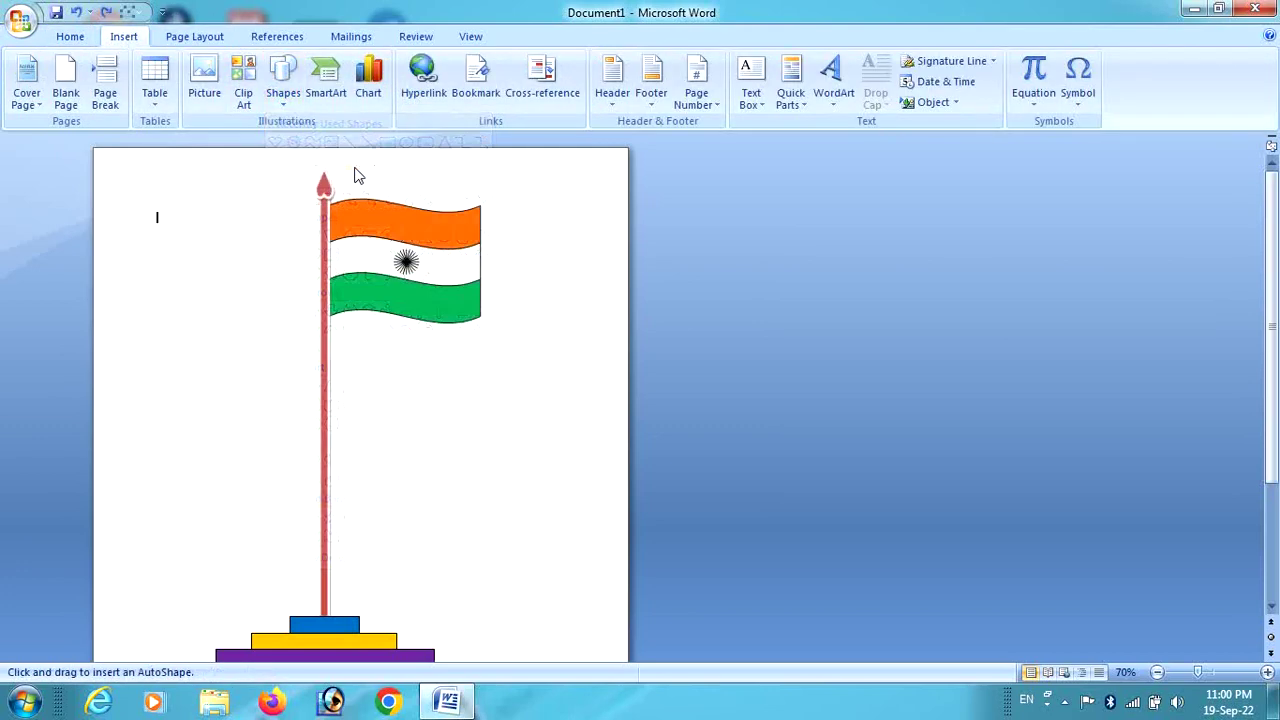
{"action": "left_click", "coordinate": [250, 68]}
{"action": "left_click", "coordinate": [248, 68]}
{"action": "left_click", "coordinate": [283, 72]}
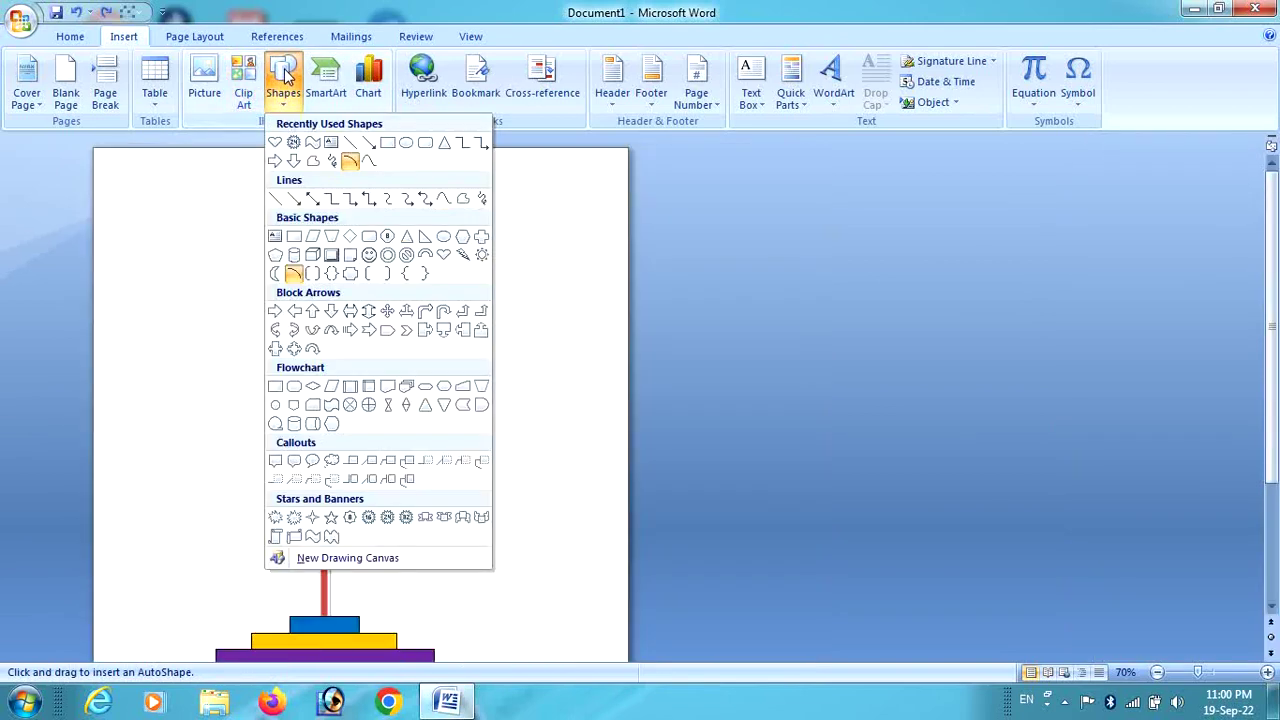
{"action": "left_click", "coordinate": [368, 162]}
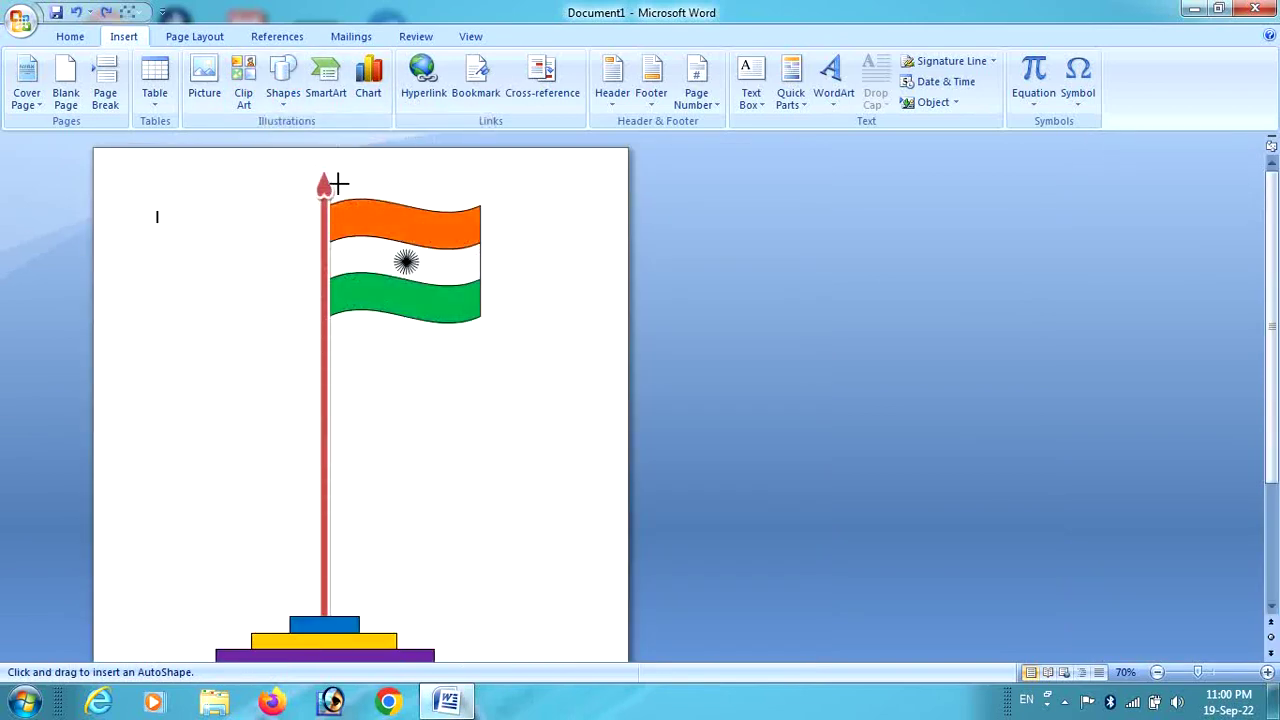
Step: Draw the rope from the pole's heart tip, bowing left, down to the base
{"action": "left_click_drag", "start_coordinate": [323, 190], "coordinate": [240, 346]}
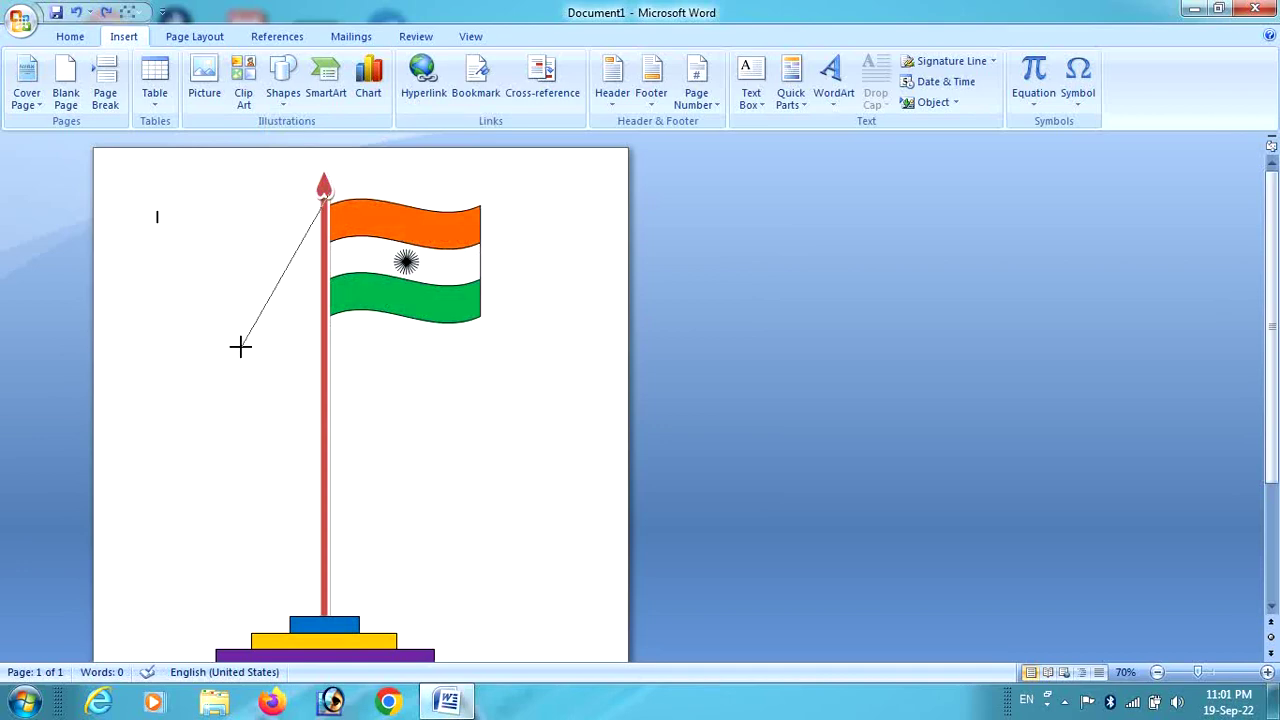
{"action": "left_click", "coordinate": [240, 346]}
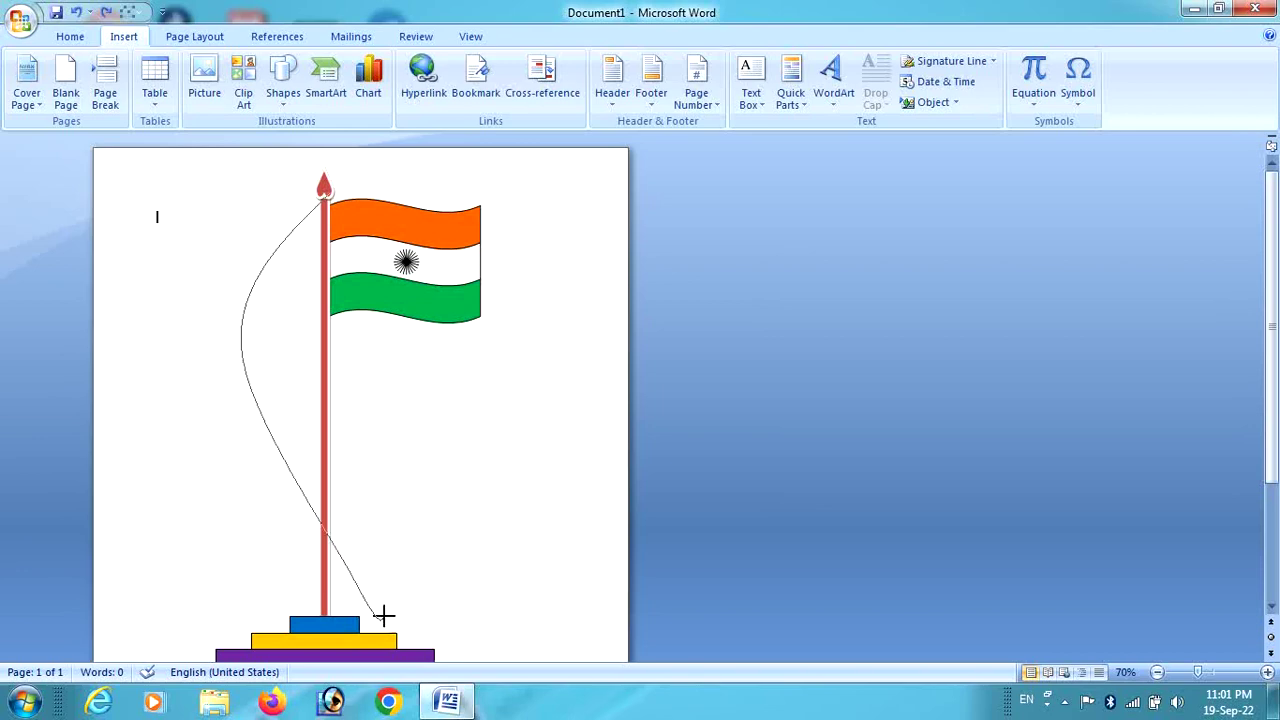
{"action": "double_click", "coordinate": [323, 618]}
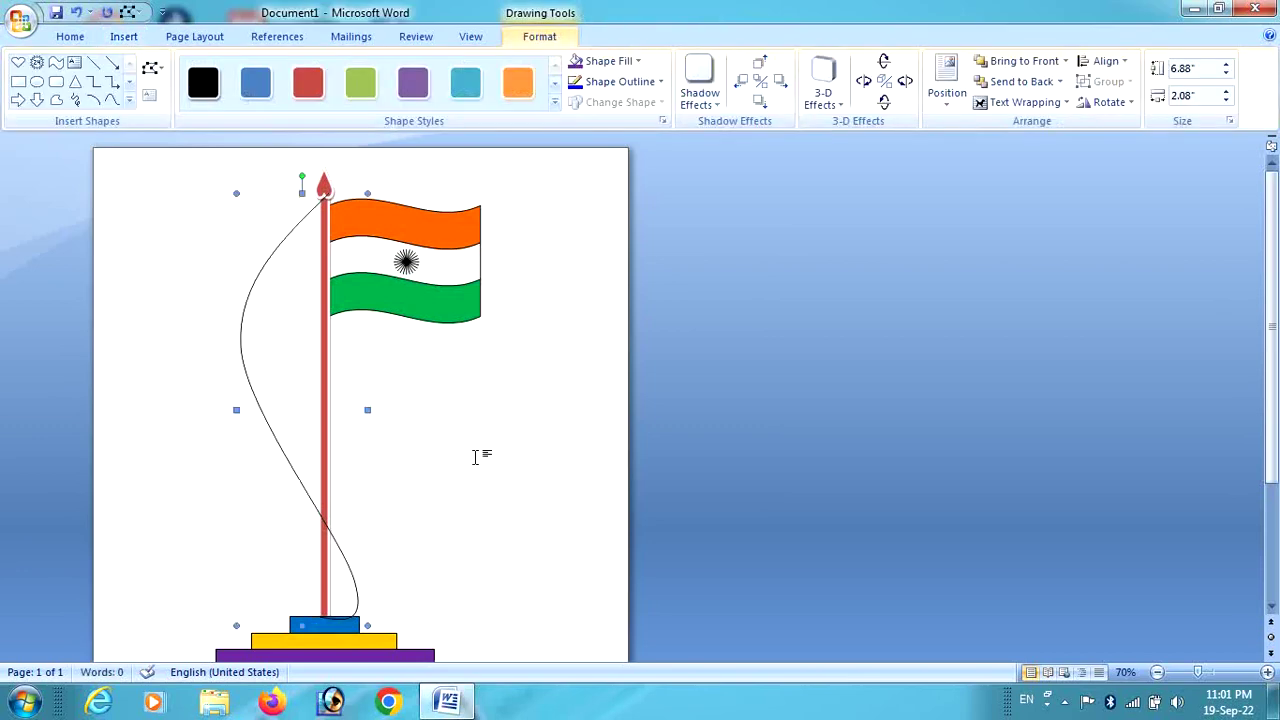
{"action": "left_click", "coordinate": [475, 457]}
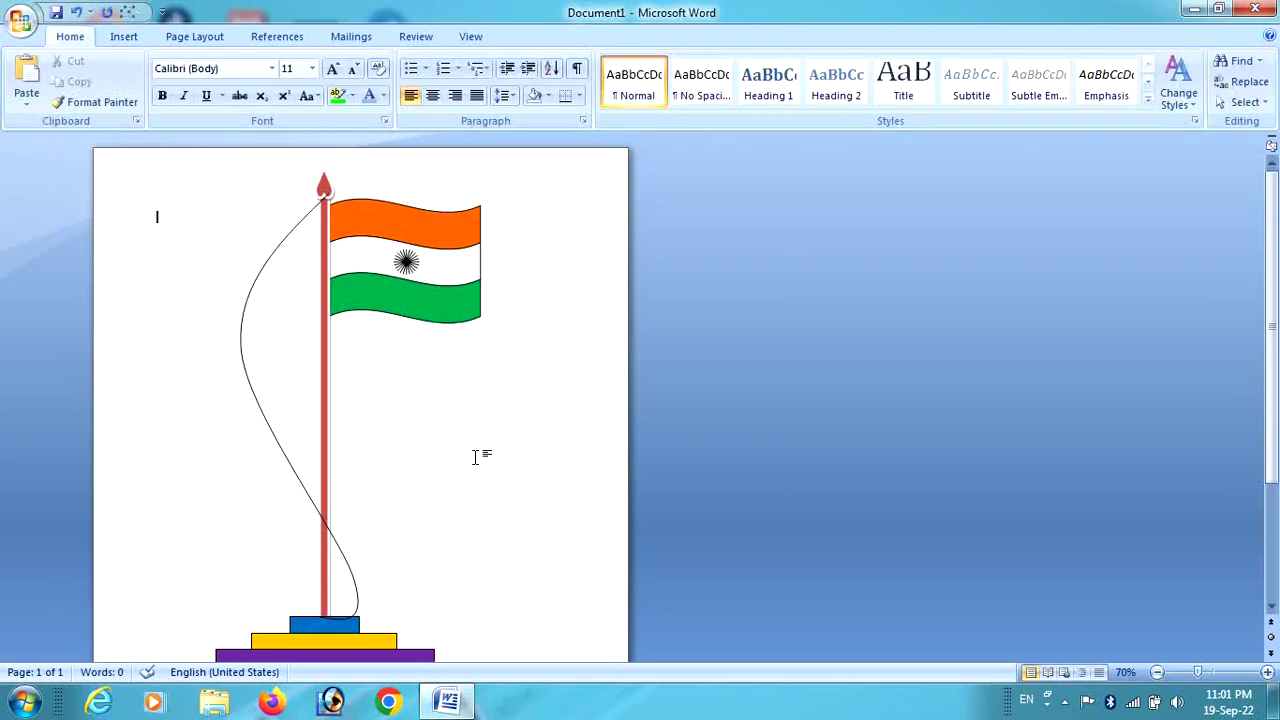
{"action": "left_click", "coordinate": [246, 314]}
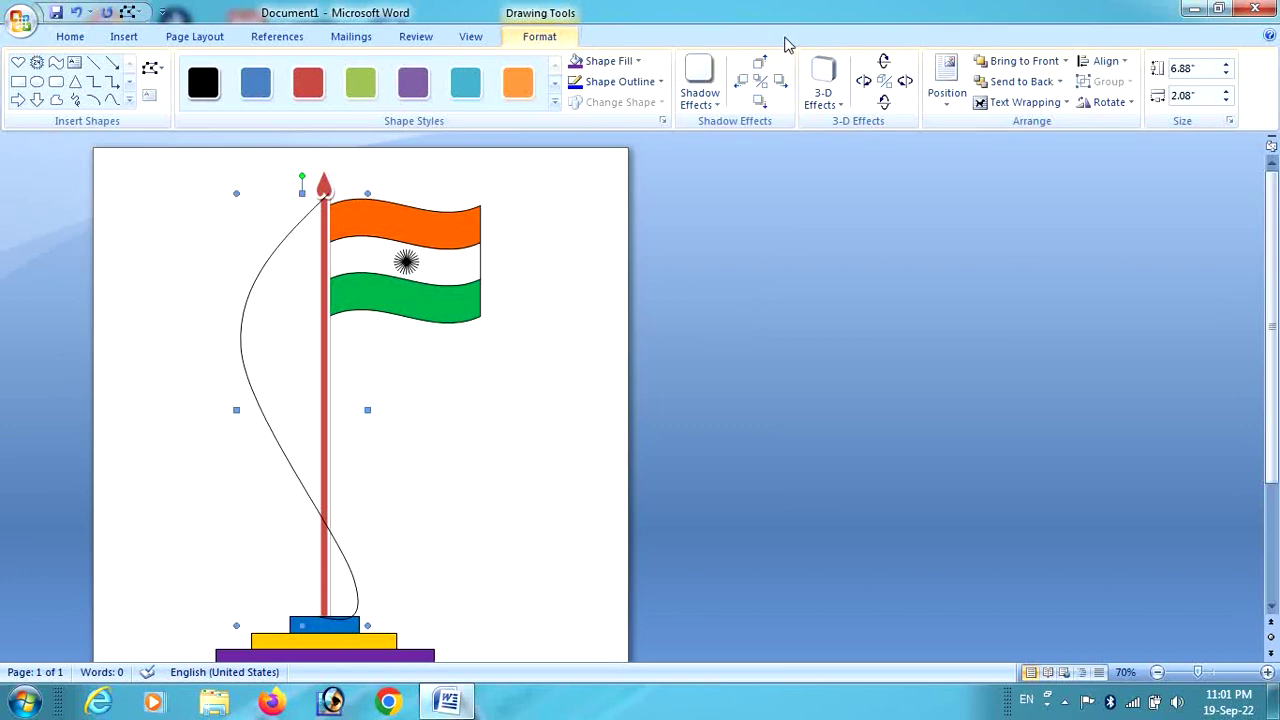
{"action": "left_click", "coordinate": [603, 341]}
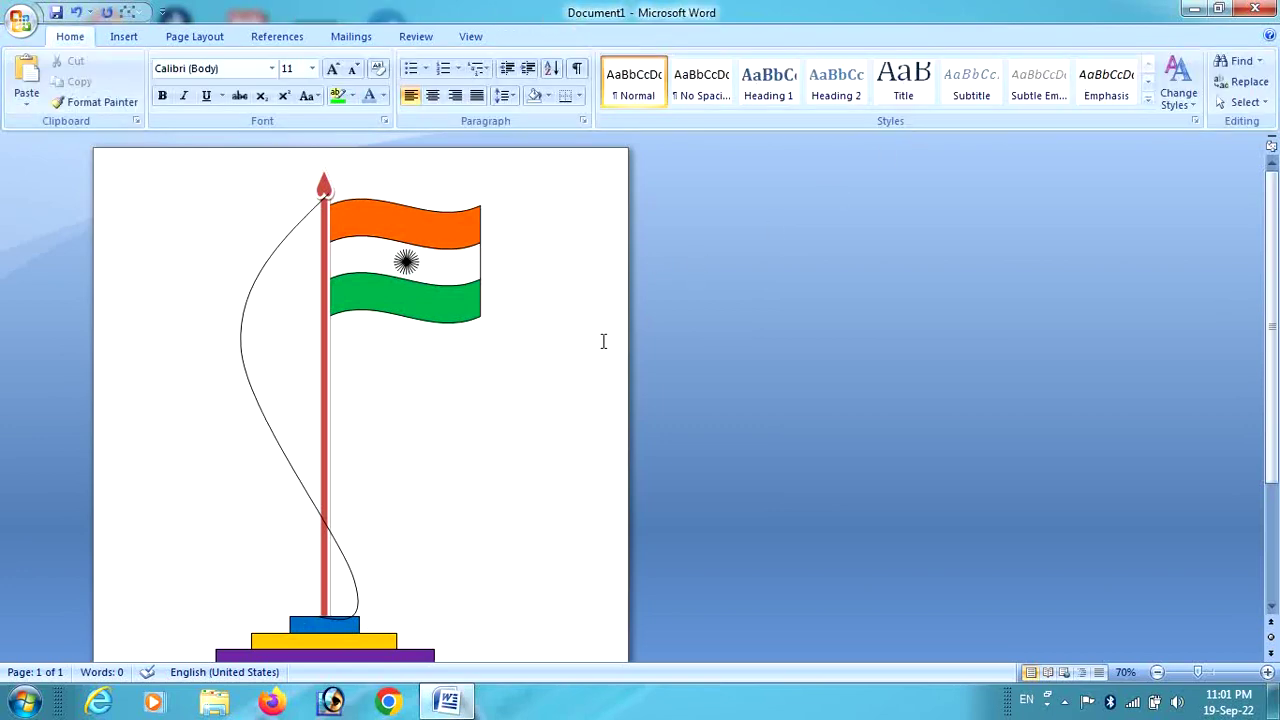
Step: Insert rainbow-style WordArt reading 'JAI HIND' on one line and 'JAI BHARAT' below
{"action": "left_click", "coordinate": [122, 37]}
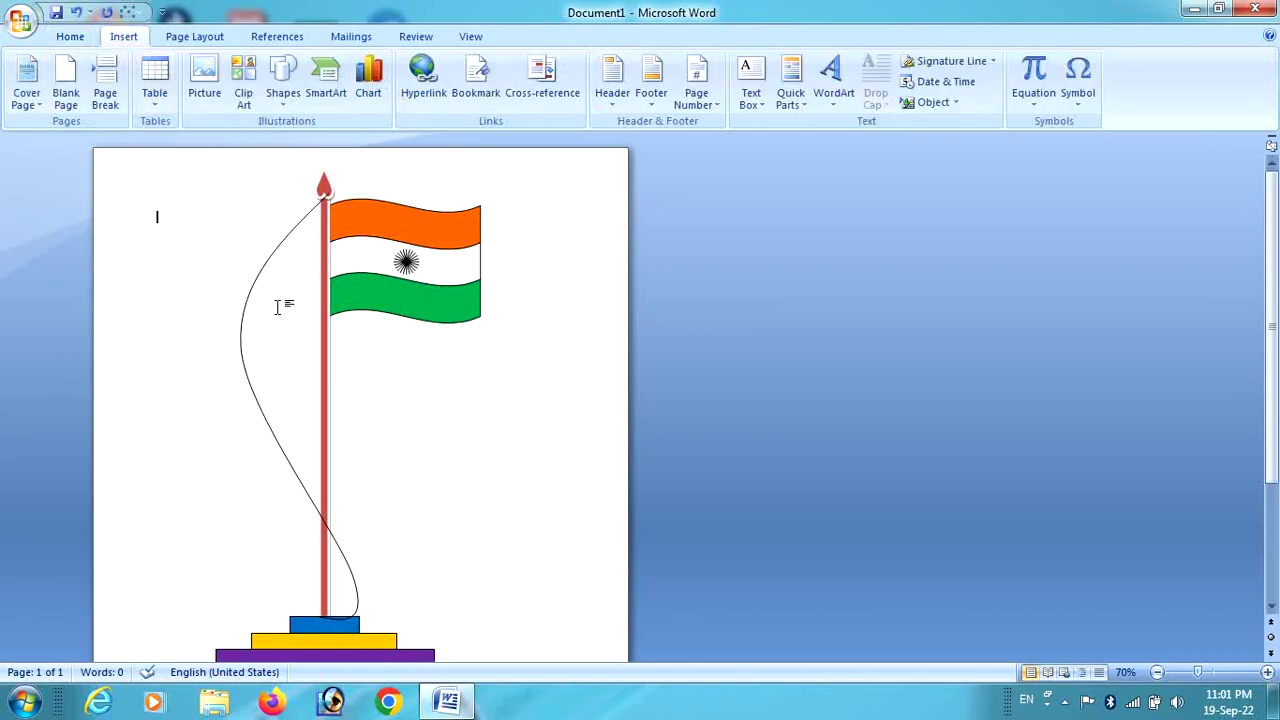
{"action": "left_click", "coordinate": [826, 96]}
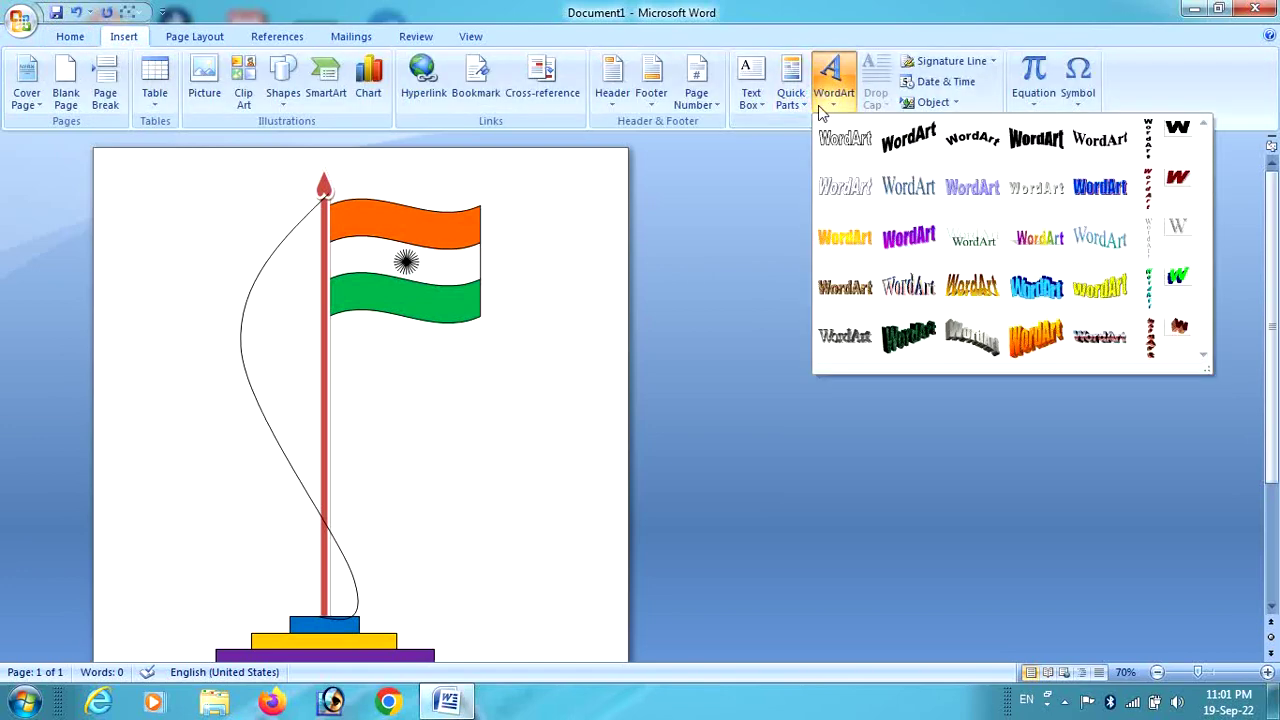
{"action": "left_click", "coordinate": [1034, 229]}
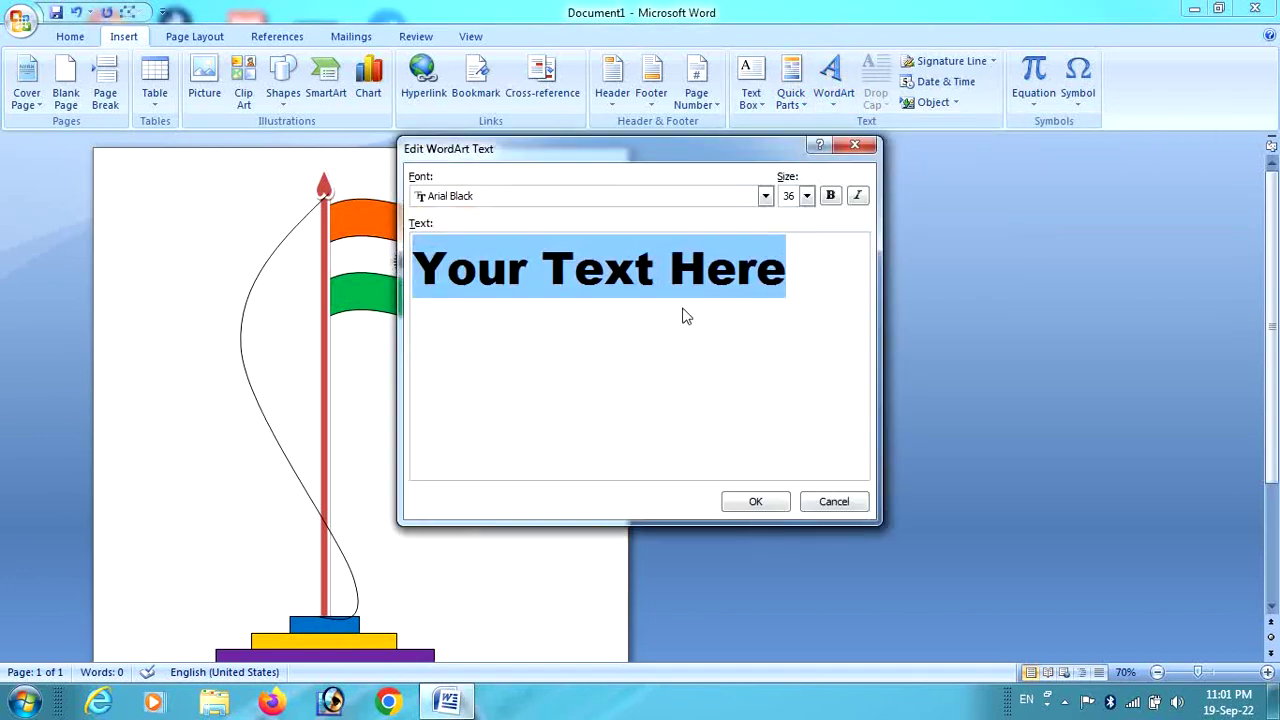
{"action": "type", "text": "JAI"}
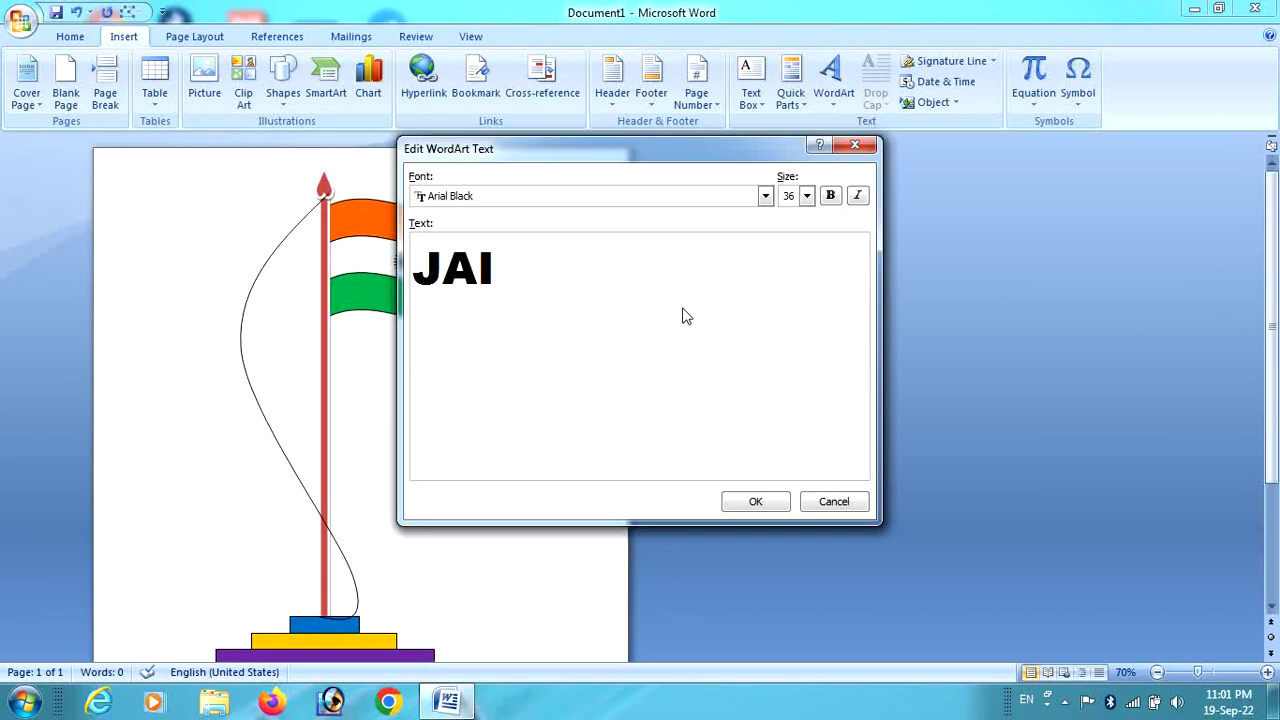
{"action": "type", "text": "HIND"}
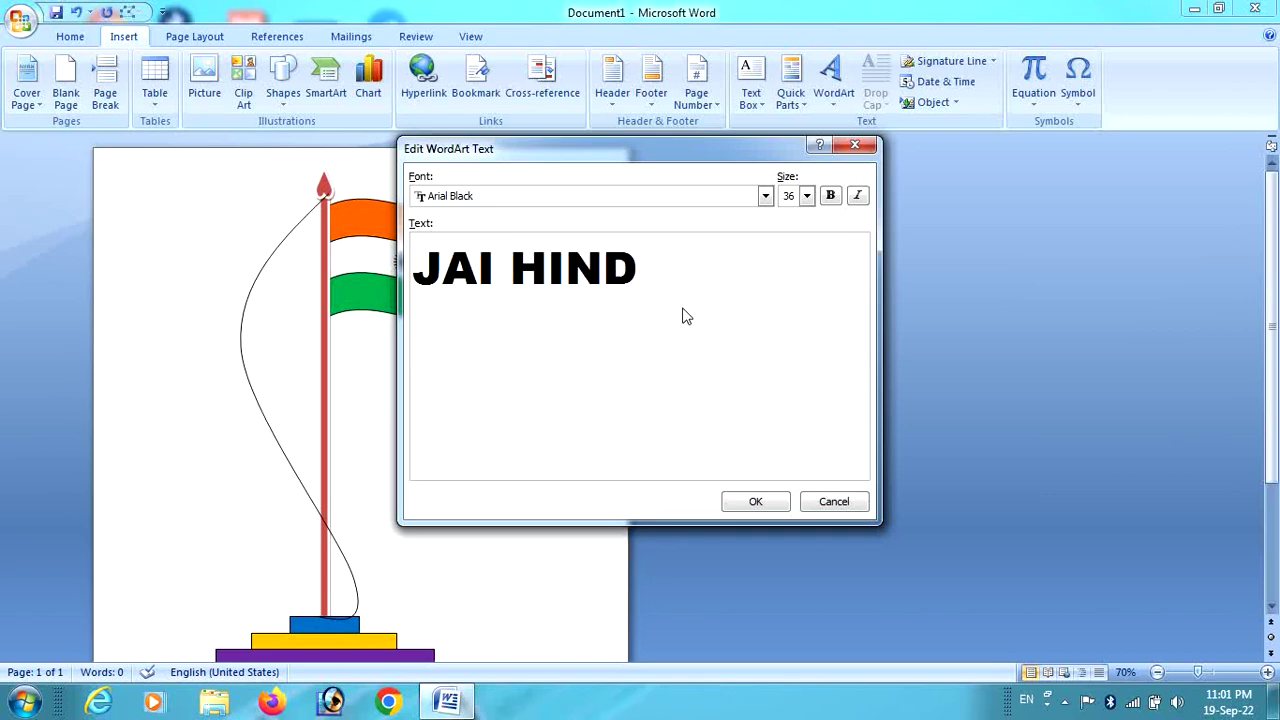
{"action": "key", "text": "Return"}
{"action": "type", "text": "JAI BHA"}
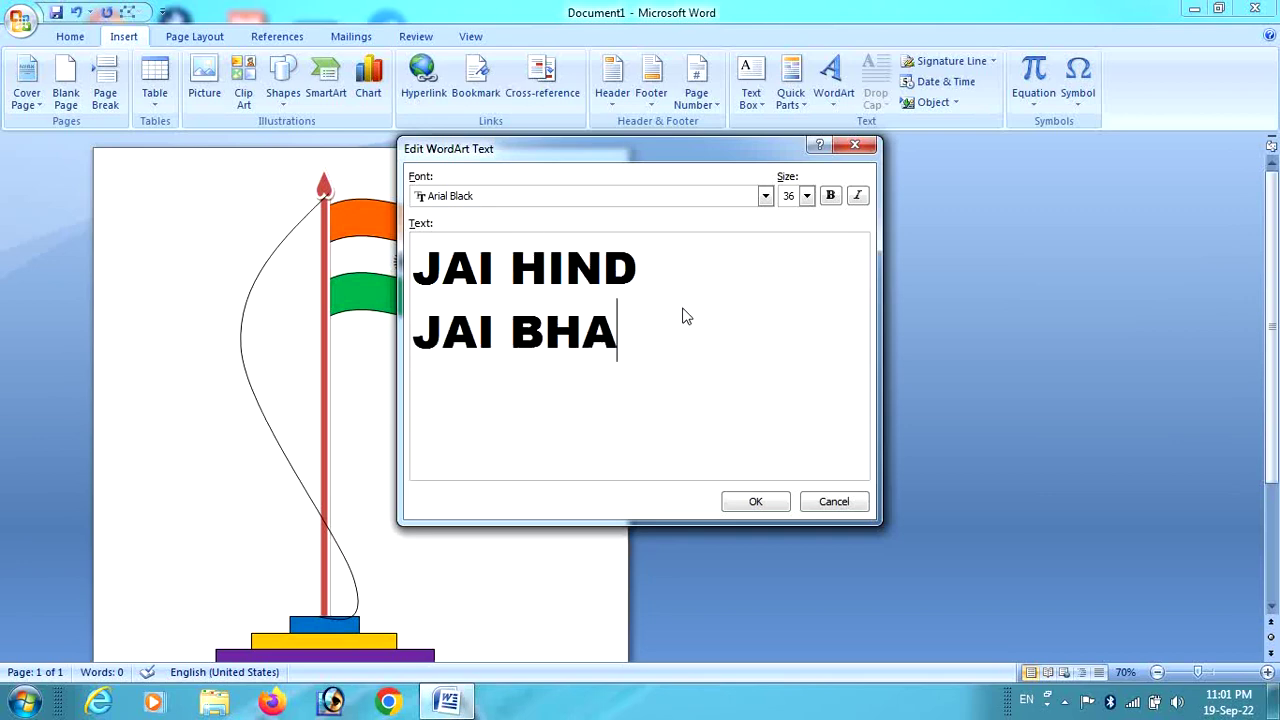
{"action": "type", "text": "RAT"}
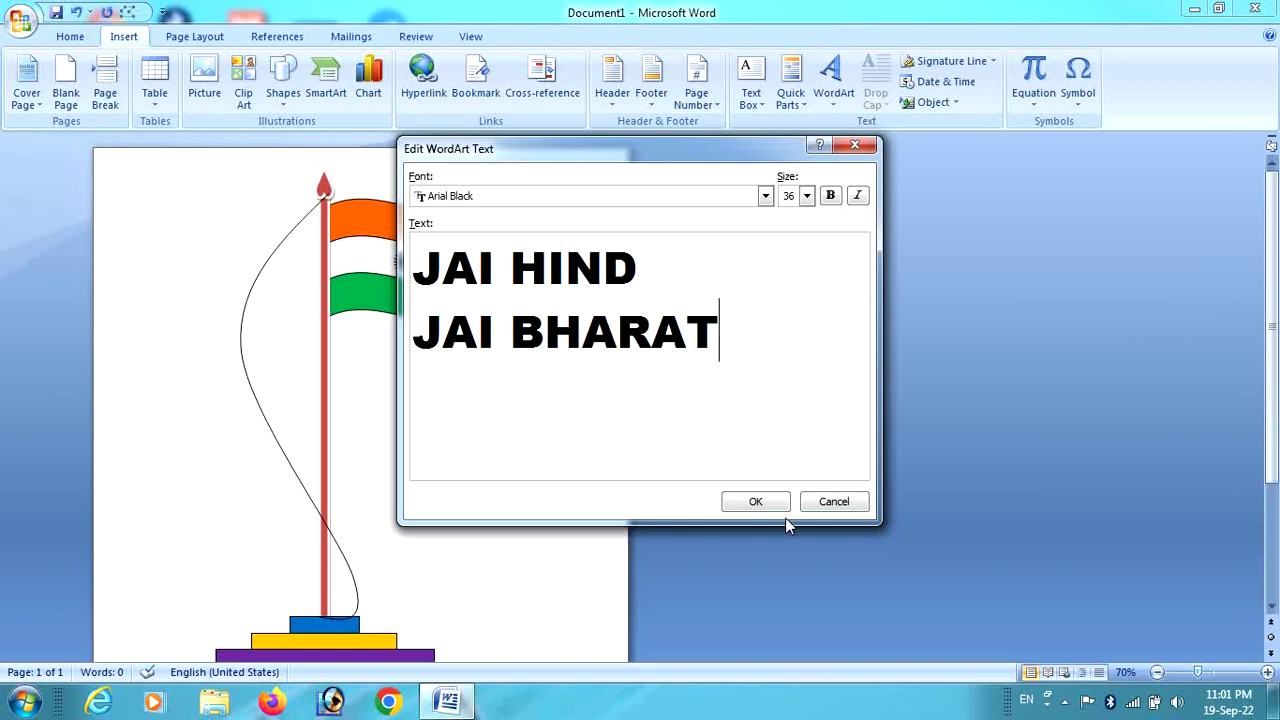
{"action": "left_click", "coordinate": [774, 505]}
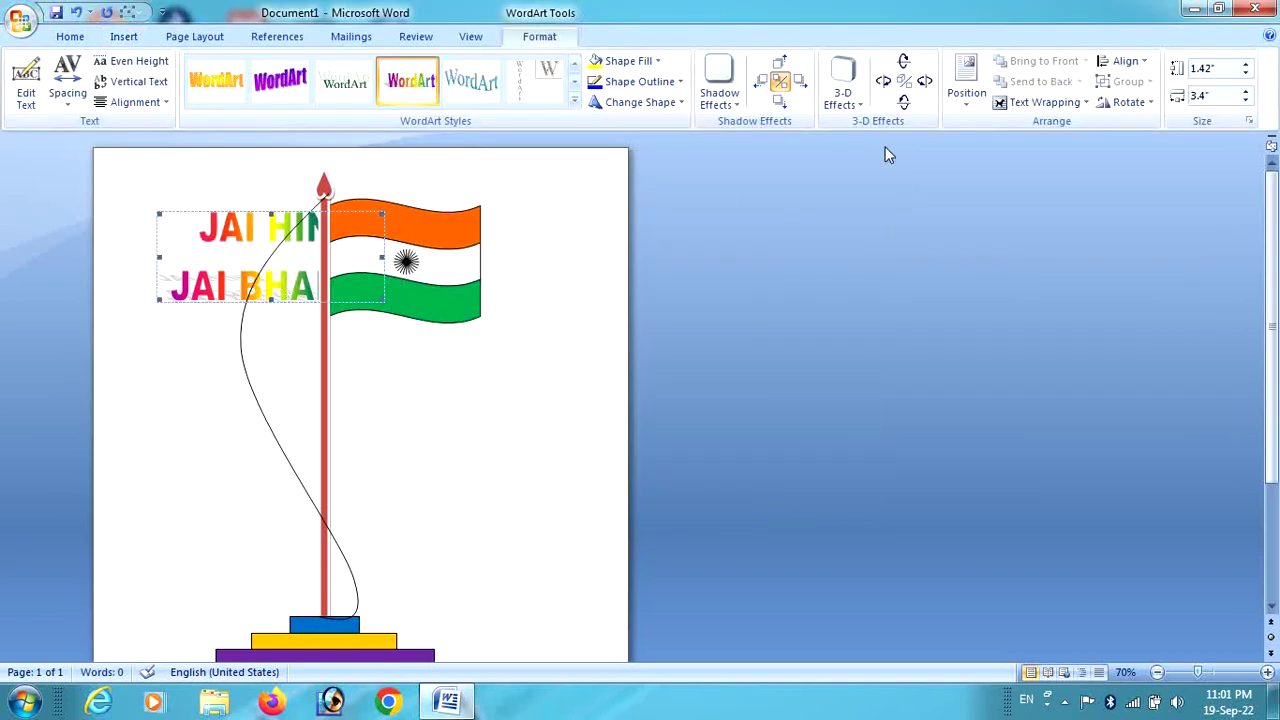
Step: Position the WordArt middle-right, nudging it right so it sits below the flag
{"action": "left_click", "coordinate": [966, 82]}
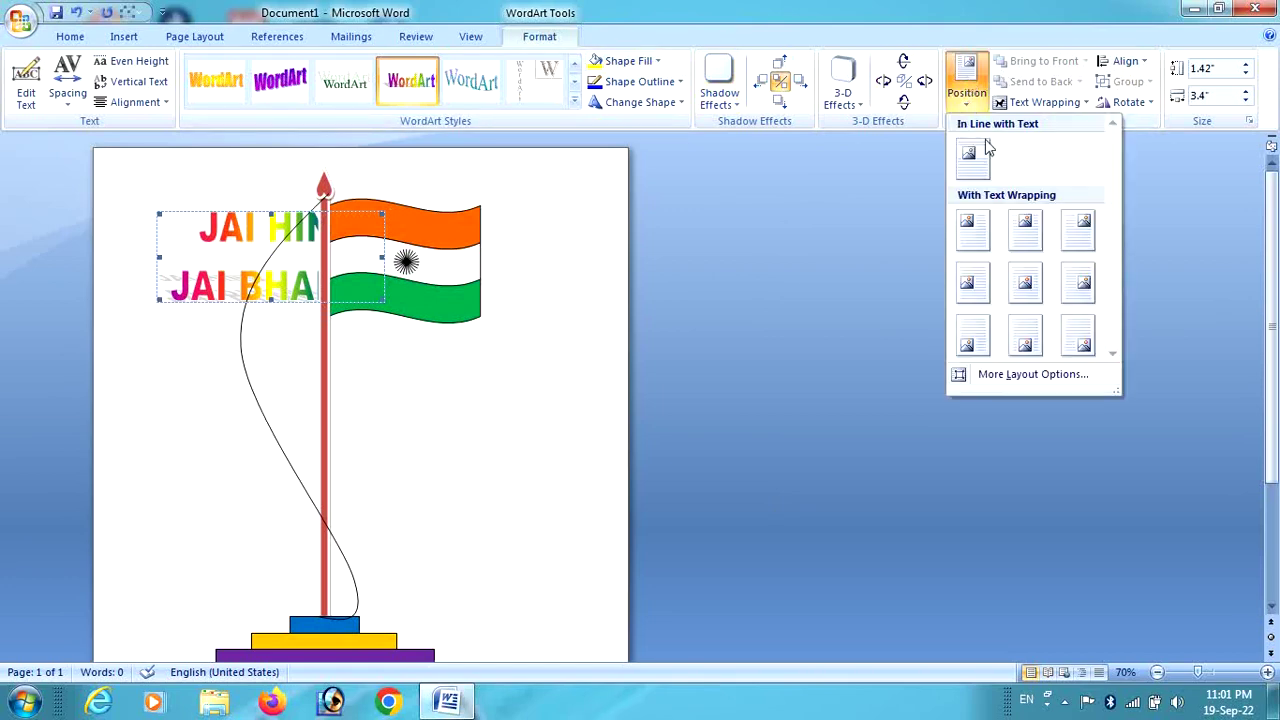
{"action": "left_click", "coordinate": [1075, 282]}
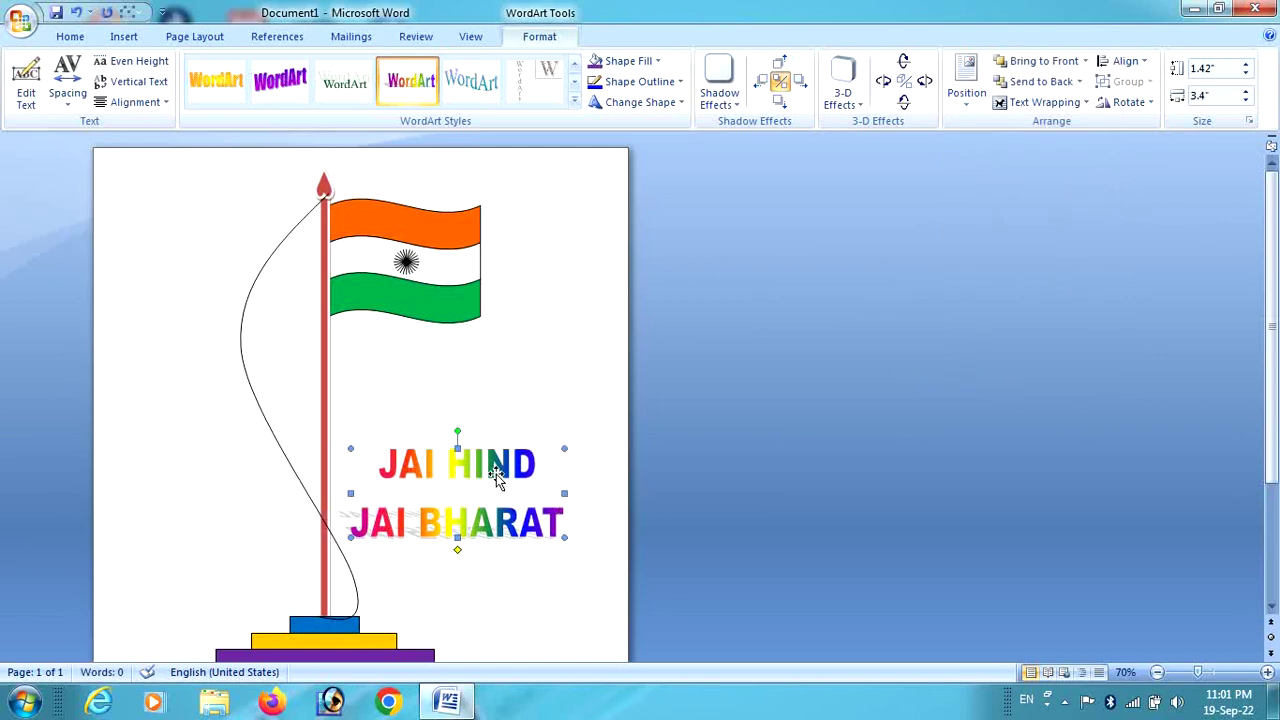
{"action": "left_click_drag", "start_coordinate": [497, 473], "coordinate": [518, 473]}
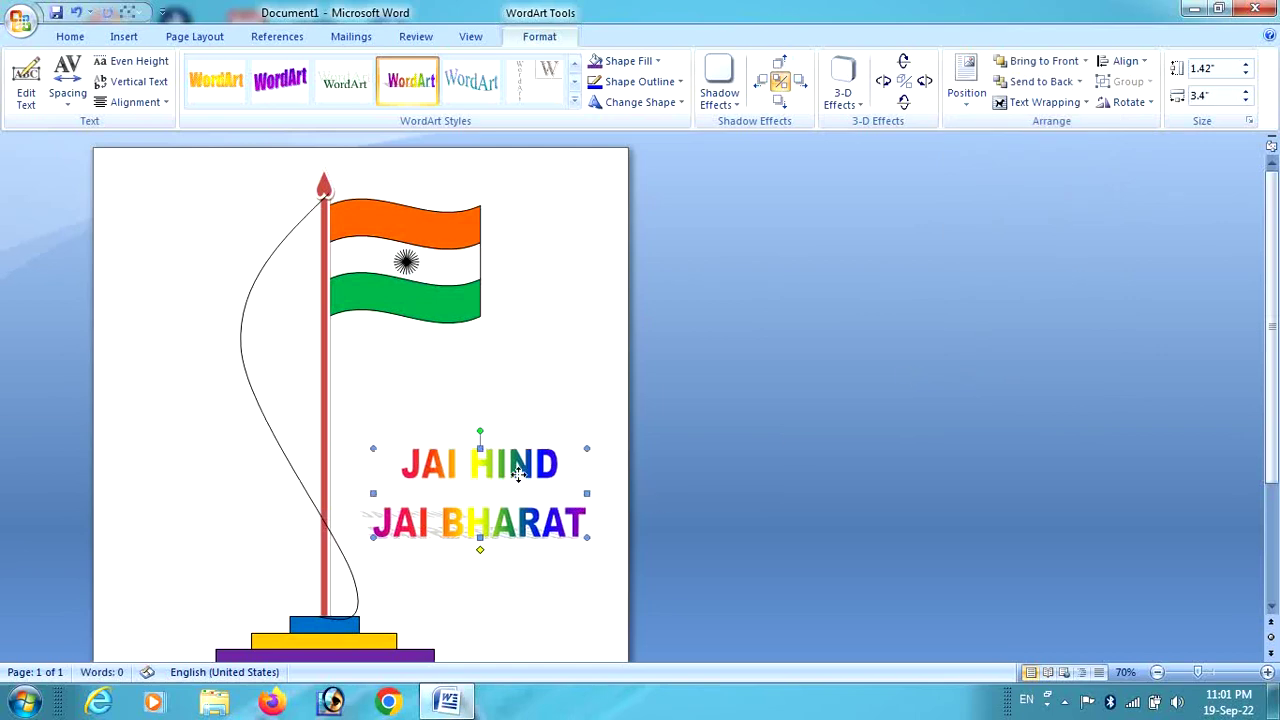
{"action": "left_click", "coordinate": [553, 347]}
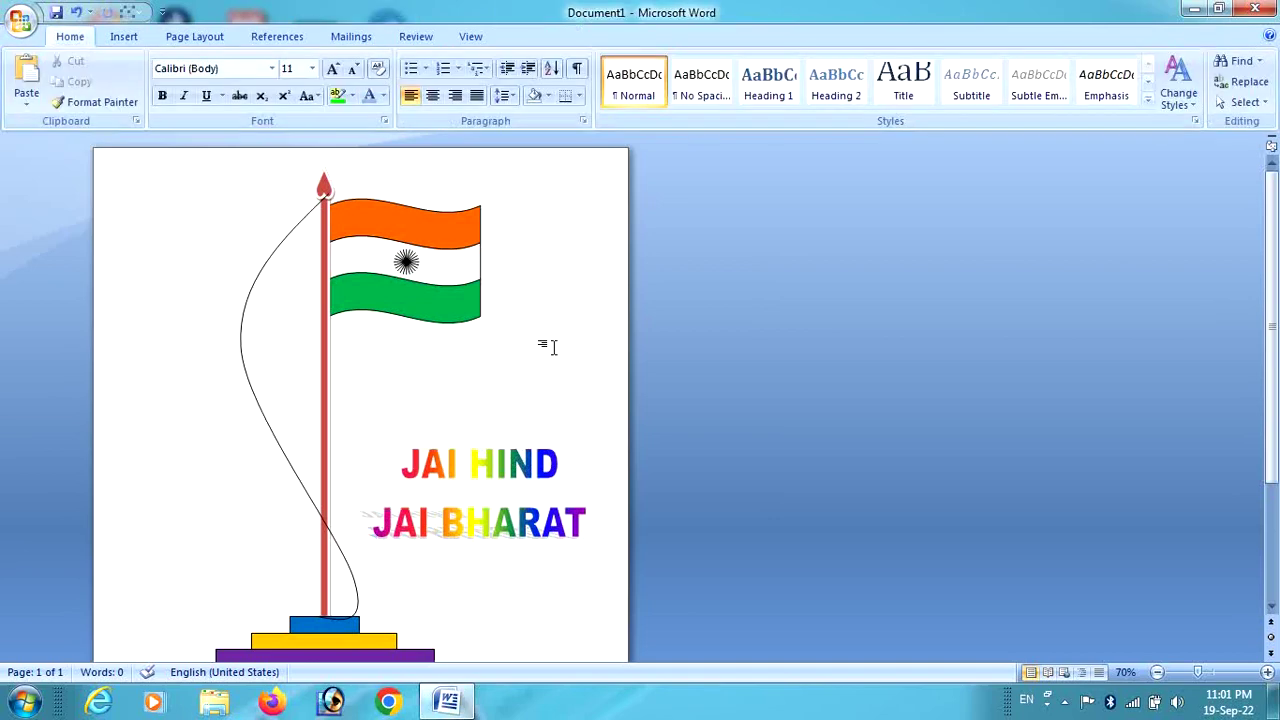
{"action": "scroll", "coordinate": [553, 347], "scroll_direction": "down", "scroll_amount": 1}
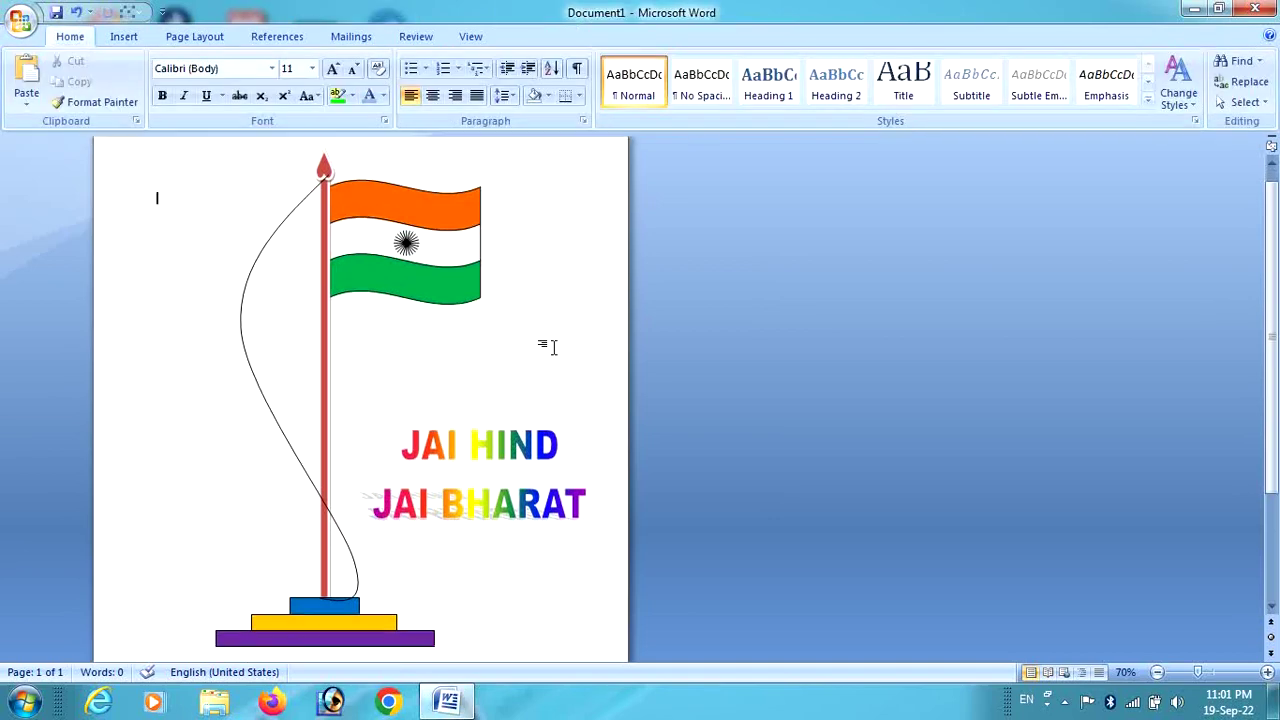
{"action": "scroll", "coordinate": [553, 347], "scroll_direction": "down", "scroll_amount": 1}
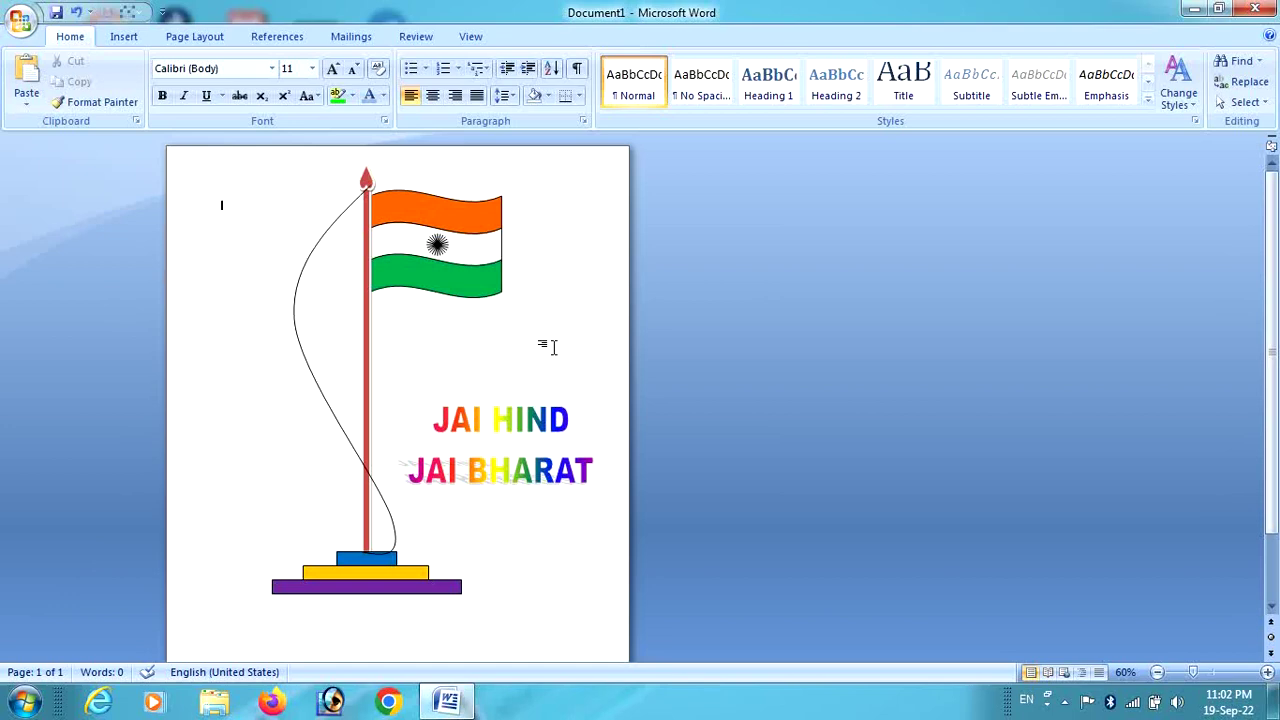
{"action": "left_click", "coordinate": [22, 20]}
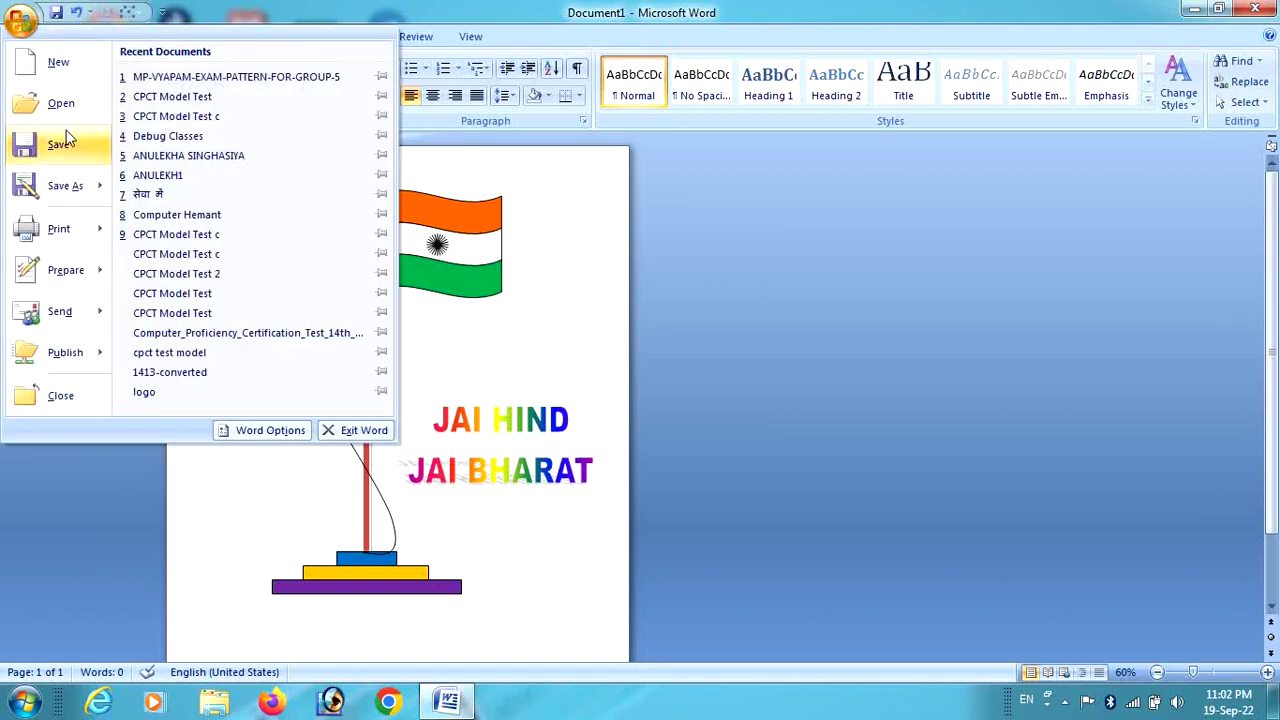
{"action": "left_click", "coordinate": [521, 294]}
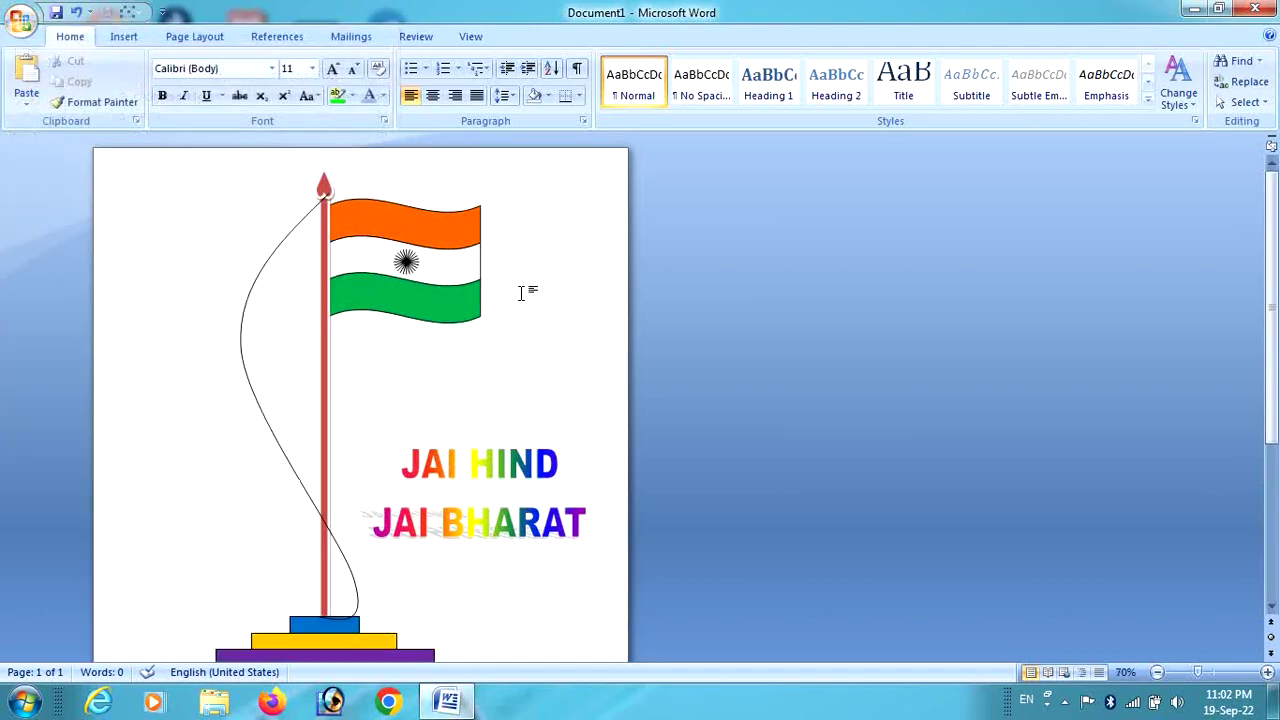
{"action": "scroll", "coordinate": [521, 294], "scroll_direction": "up", "scroll_amount": 3, "text": "ctrl"}
{"action": "scroll", "coordinate": [521, 294], "scroll_direction": "up", "scroll_amount": 1, "text": "ctrl"}
{"action": "scroll", "coordinate": [521, 294], "scroll_direction": "up", "scroll_amount": 1, "text": "ctrl"}
{"action": "scroll", "coordinate": [521, 294], "scroll_direction": "up", "scroll_amount": 1, "text": "ctrl"}
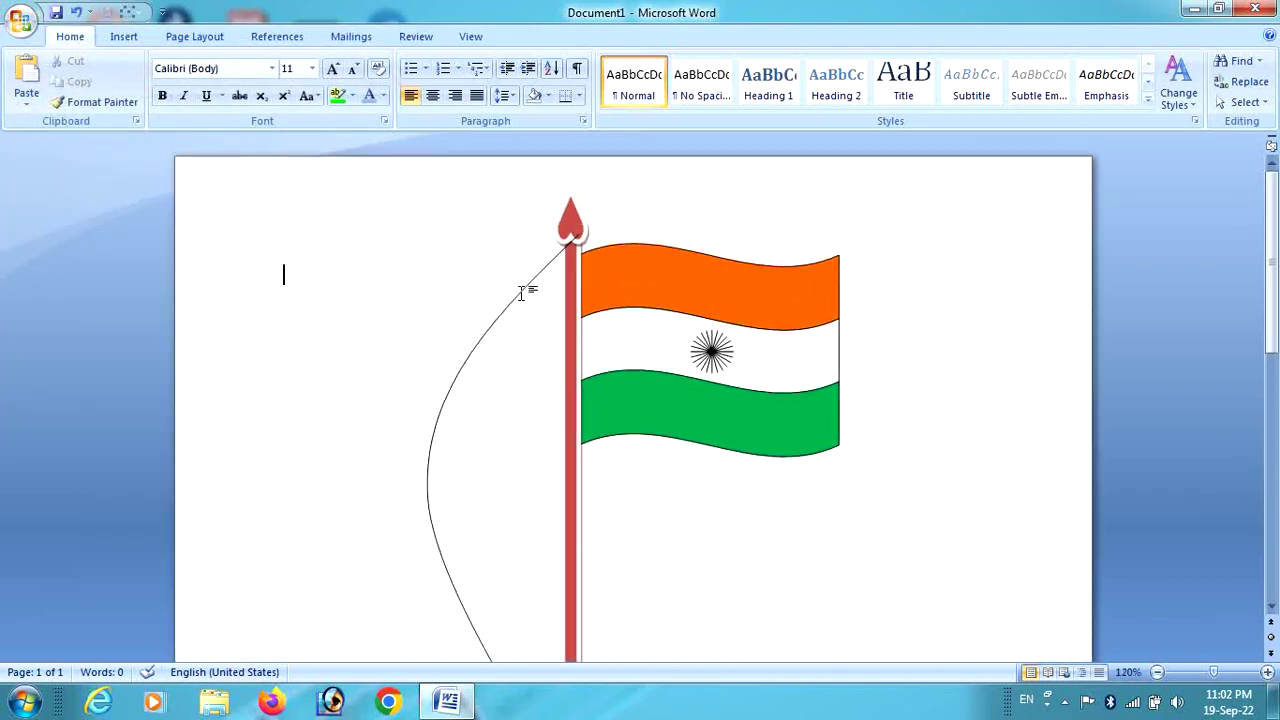
{"action": "scroll", "coordinate": [1117, 611], "scroll_direction": "down", "scroll_amount": 5}
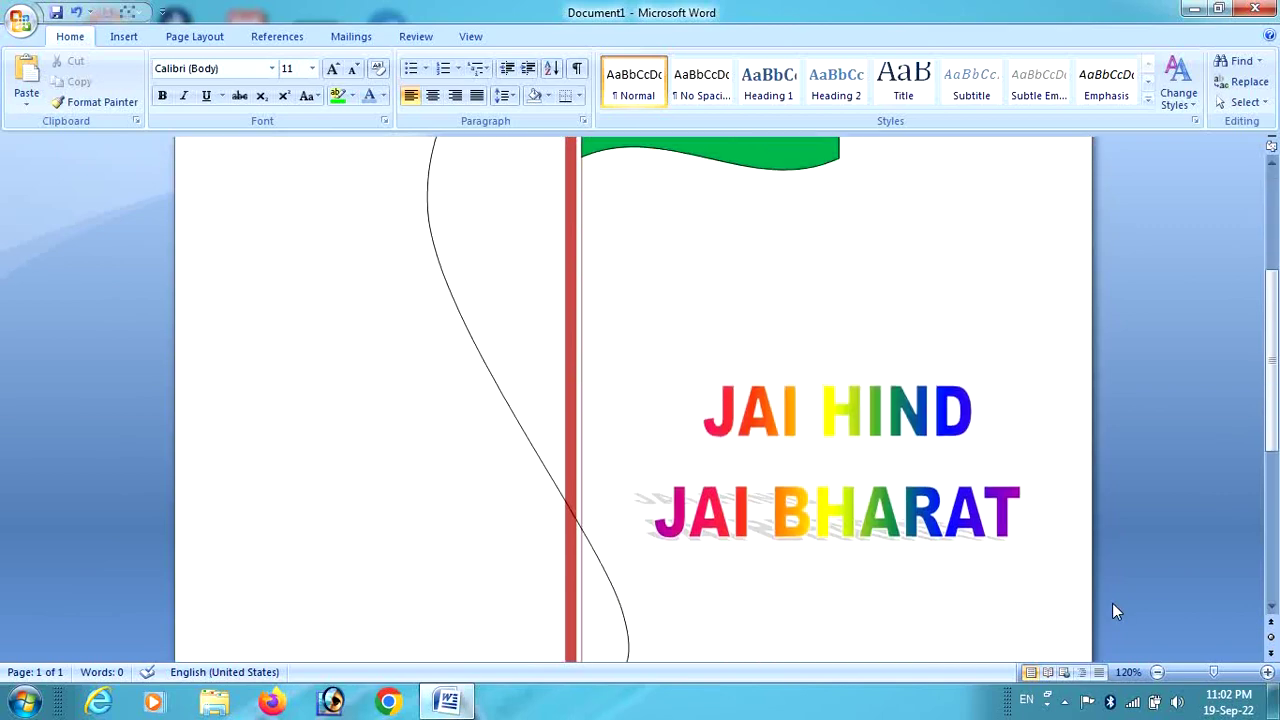
{"action": "scroll", "coordinate": [1117, 611], "scroll_direction": "down", "scroll_amount": 5}
{"action": "scroll", "coordinate": [1117, 611], "scroll_direction": "up", "scroll_amount": 10}
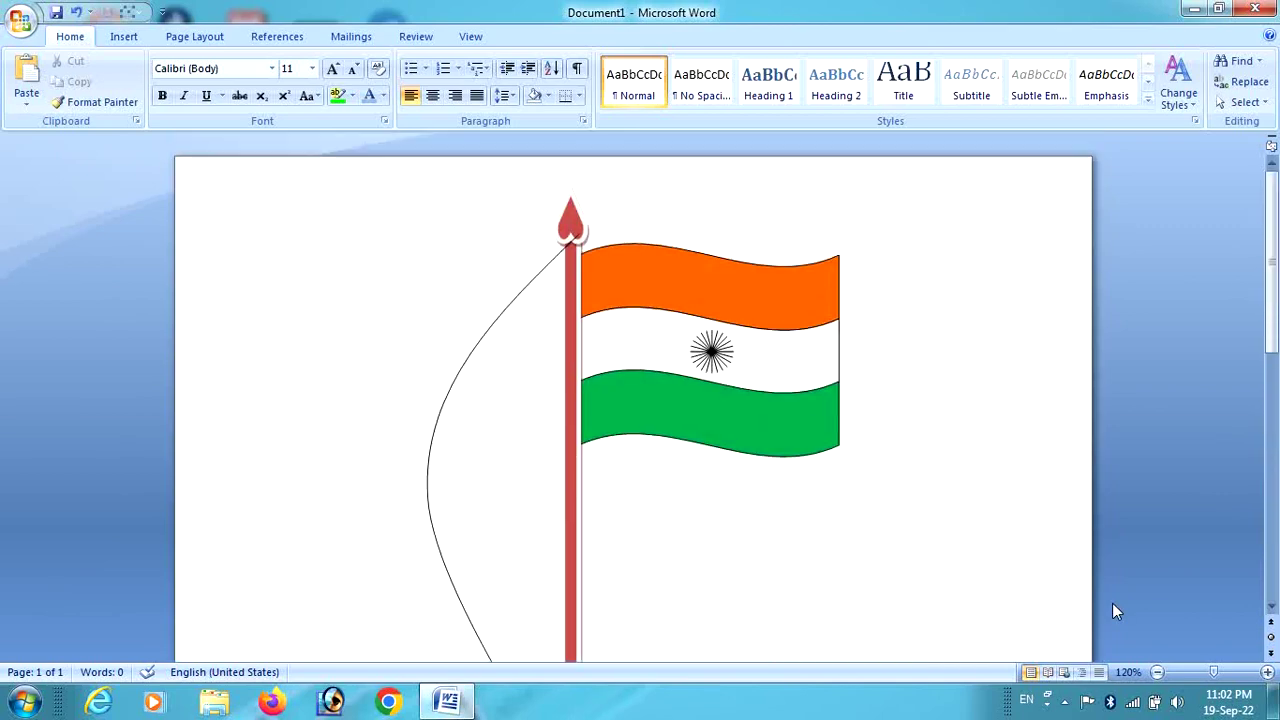